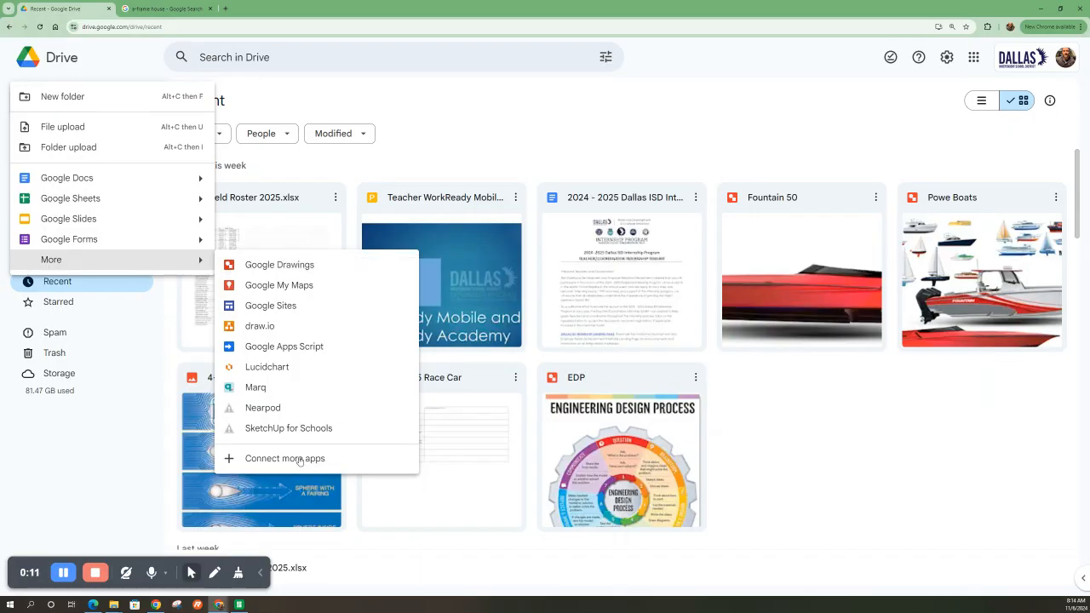
Search the Google Workspace Marketplace for SketchUp for Schools, check its listing and close the marketplace.
{"action": "left_click", "coordinate": [283, 459]}
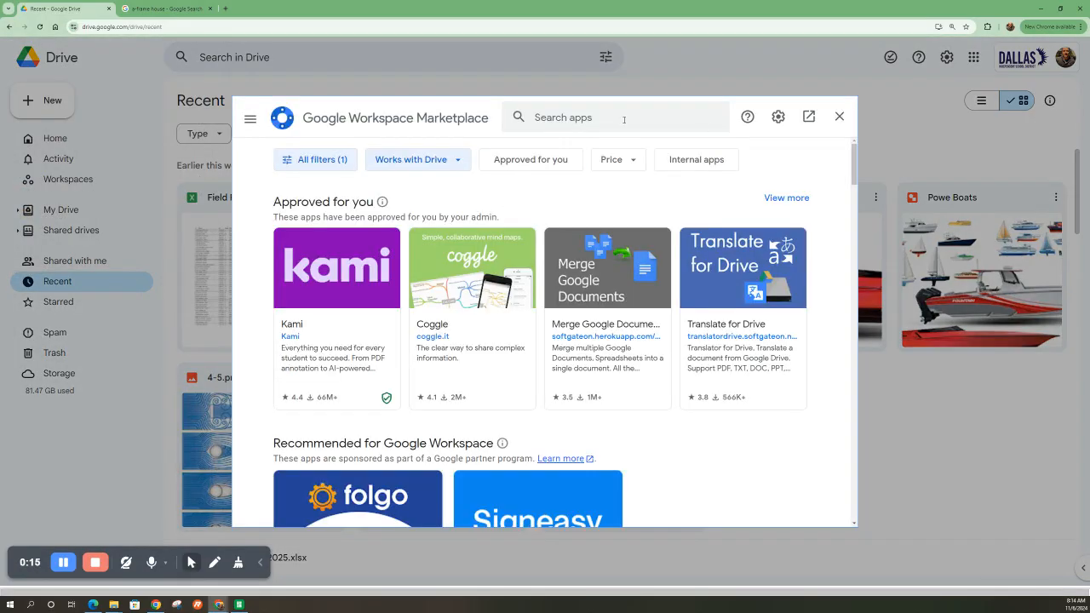
{"action": "type", "text": "s"}
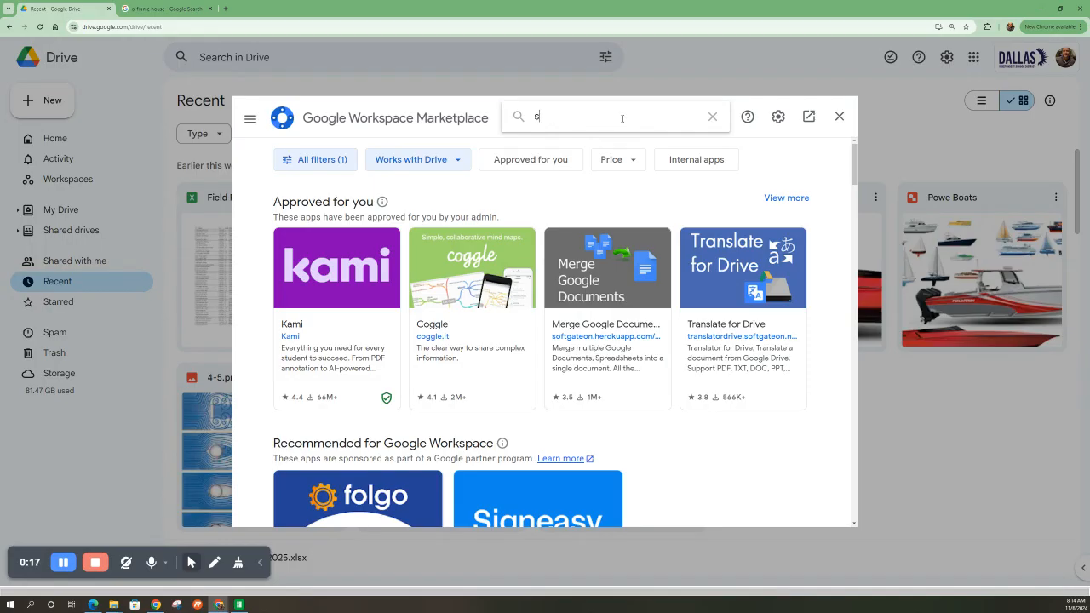
{"action": "type", "text": "ketch"}
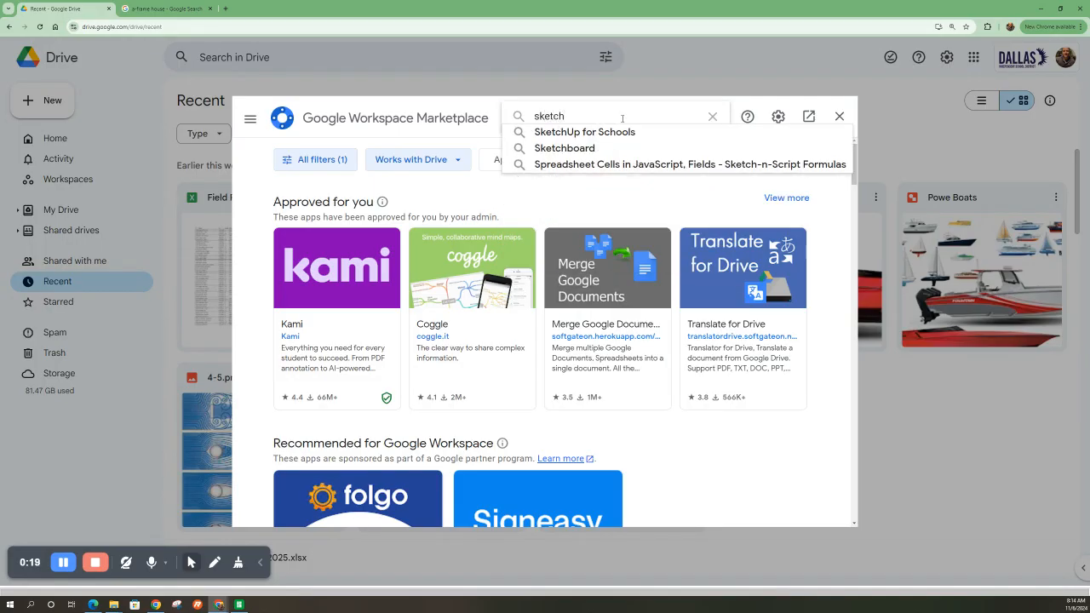
{"action": "left_click", "coordinate": [581, 133]}
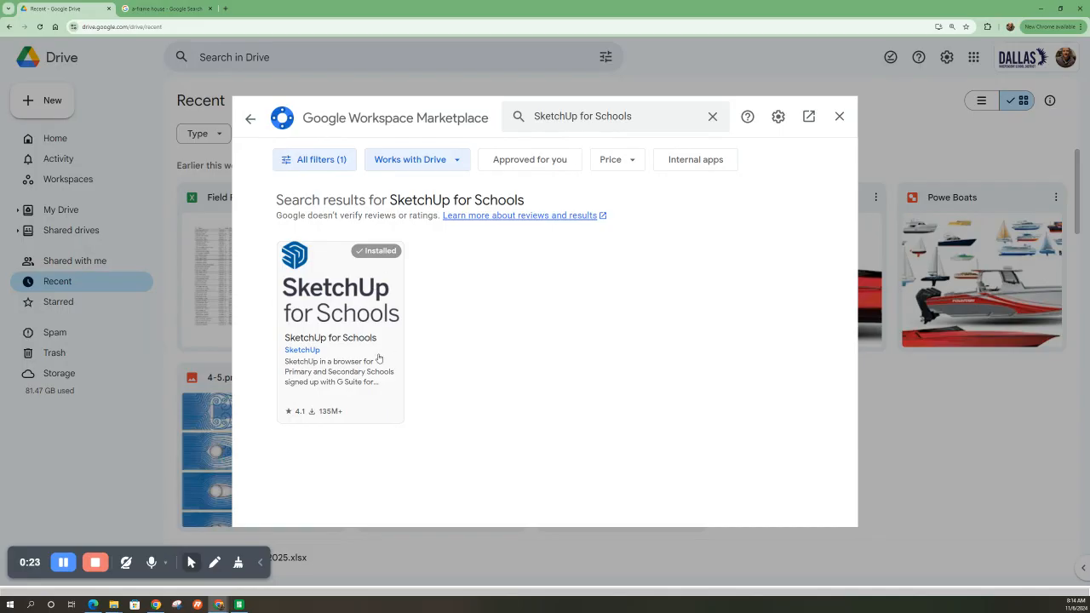
{"action": "left_click", "coordinate": [841, 115]}
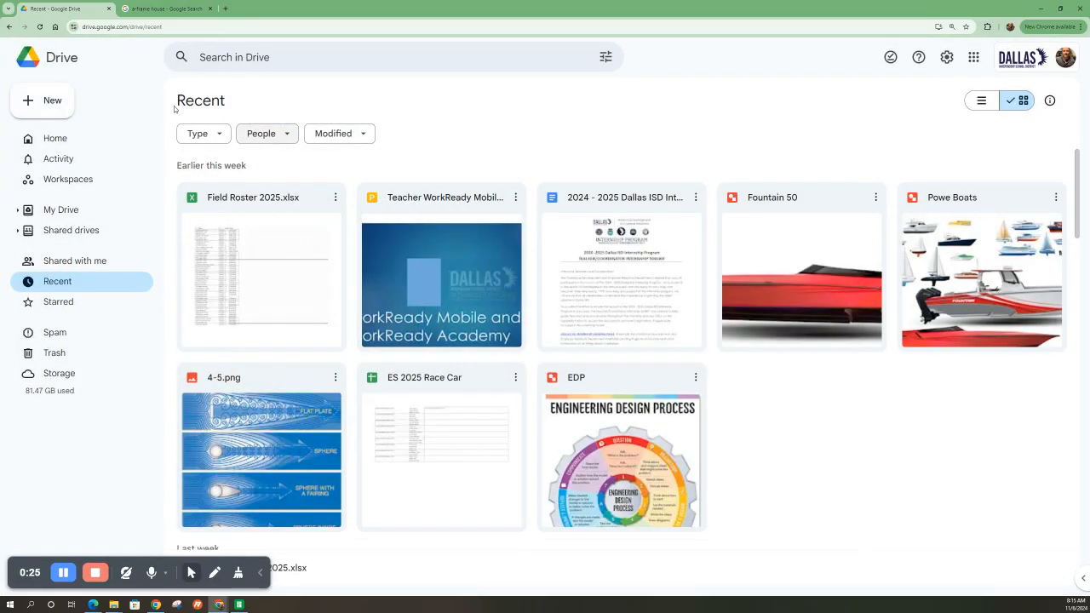
Reload Drive, launch a new SketchUp for Schools file from it and sign in with the existing Google account.
{"action": "left_click", "coordinate": [40, 27]}
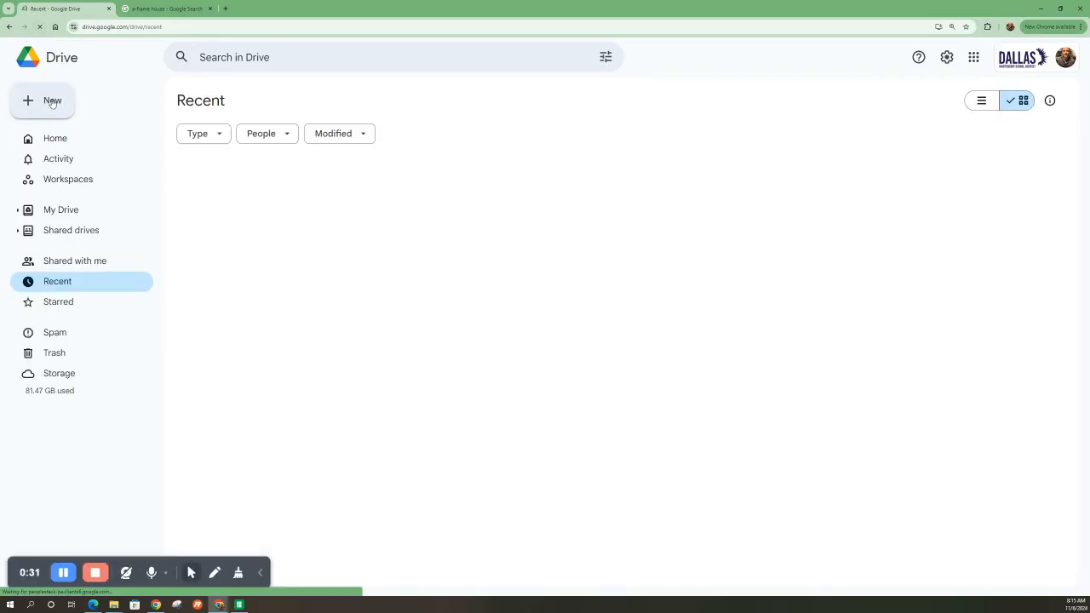
{"action": "left_click", "coordinate": [52, 101]}
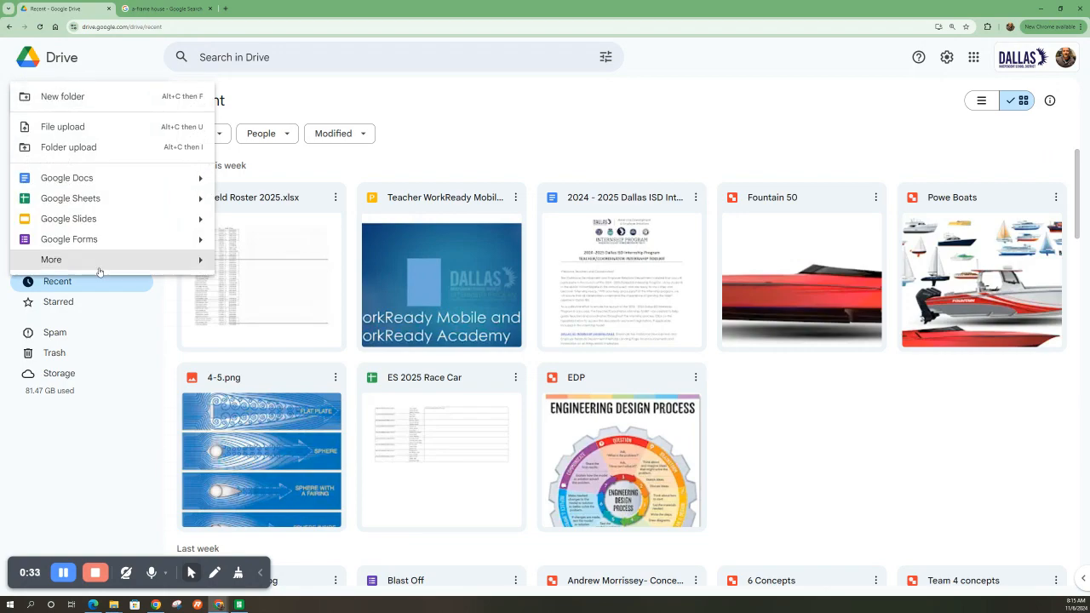
{"action": "mouse_move", "coordinate": [99, 267]}
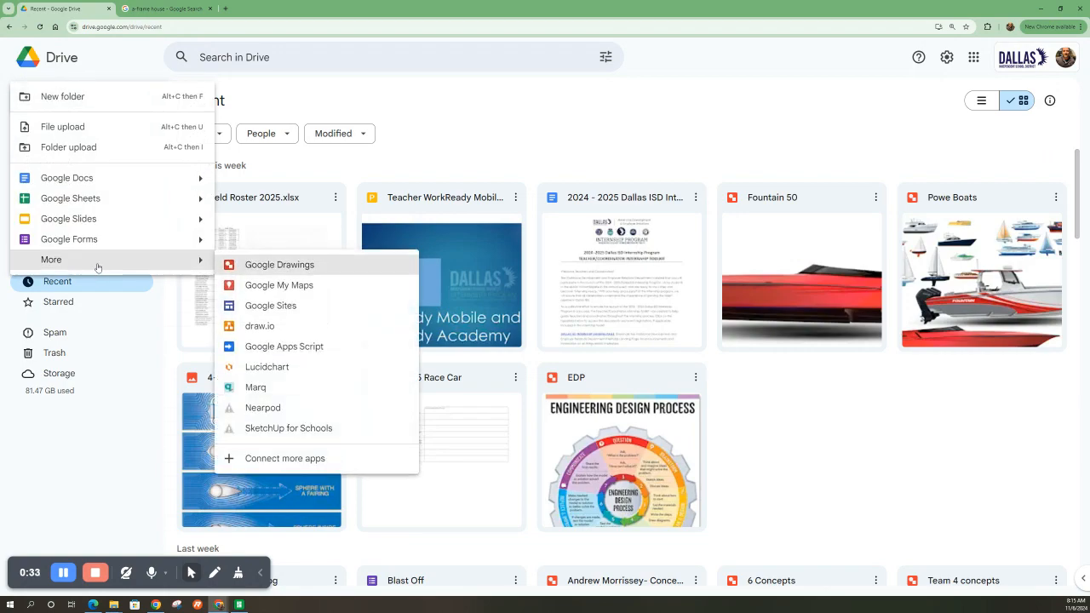
{"action": "left_click", "coordinate": [283, 432]}
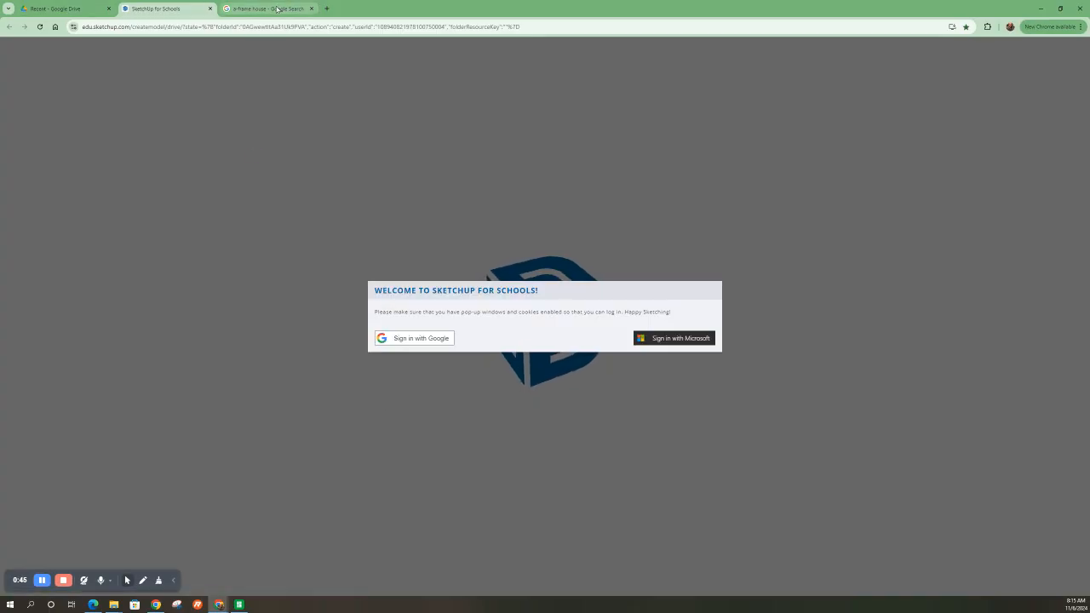
{"action": "left_click", "coordinate": [406, 342]}
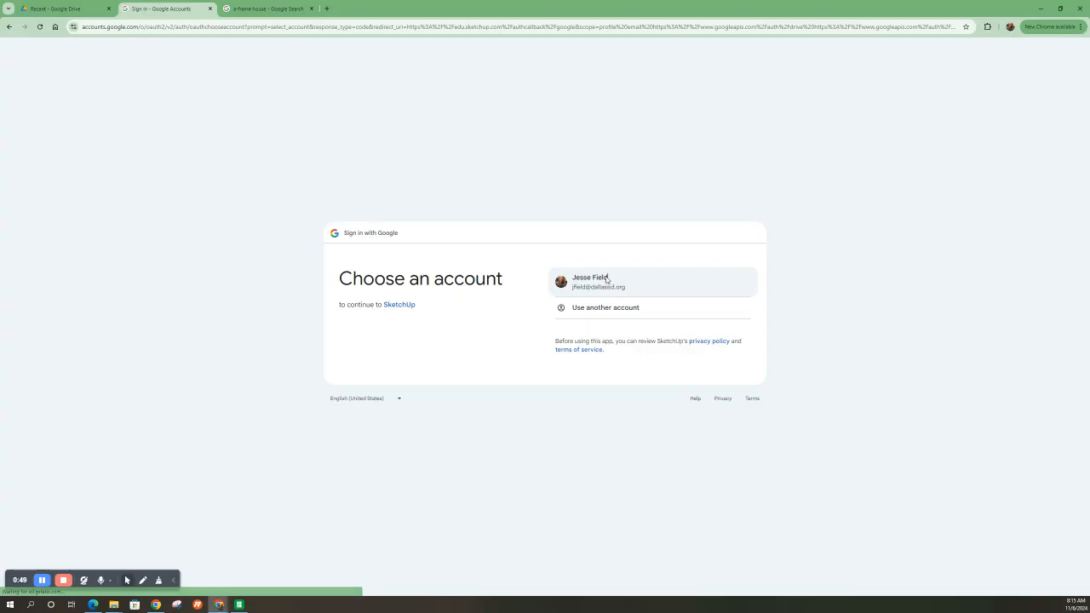
{"action": "left_click", "coordinate": [607, 279]}
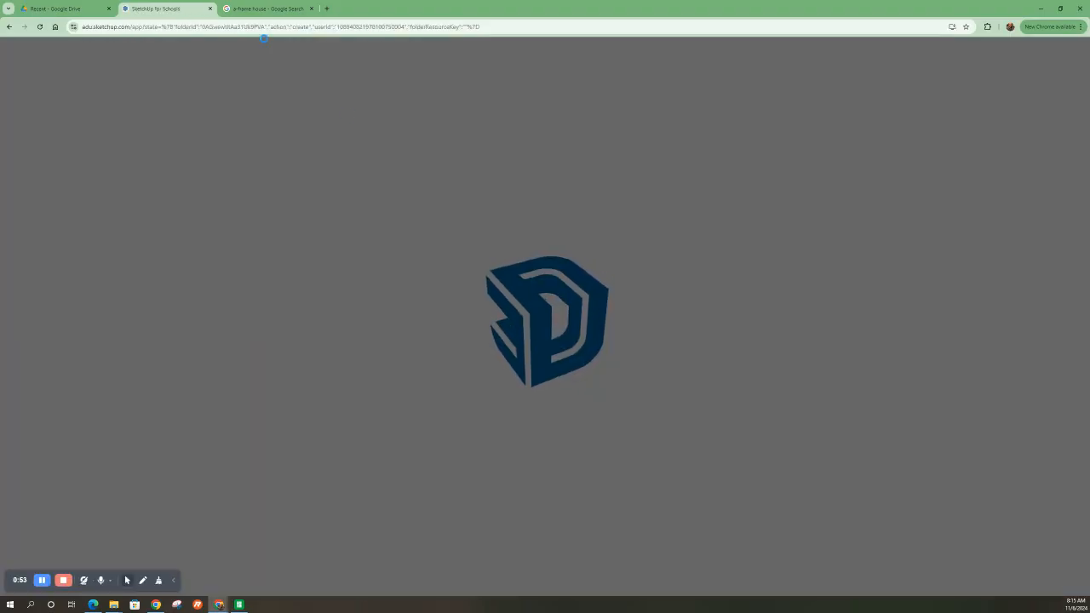
Switch to the a-frame house image search and browse the results for typical A-frame shapes.
{"action": "left_click", "coordinate": [267, 8]}
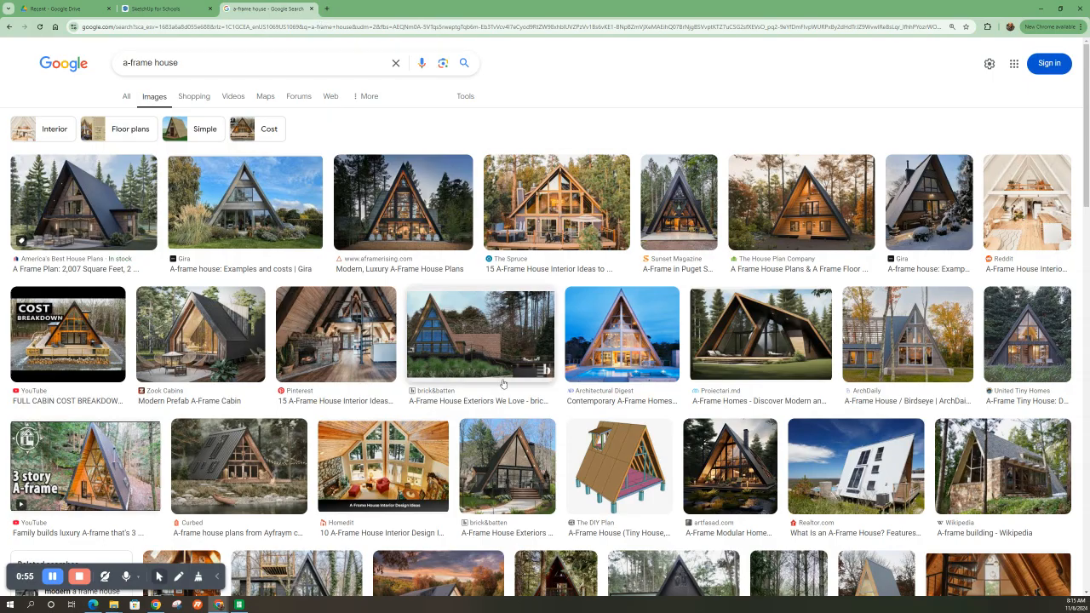
{"action": "scroll", "coordinate": [589, 373], "scroll_direction": "down", "scroll_amount": 2}
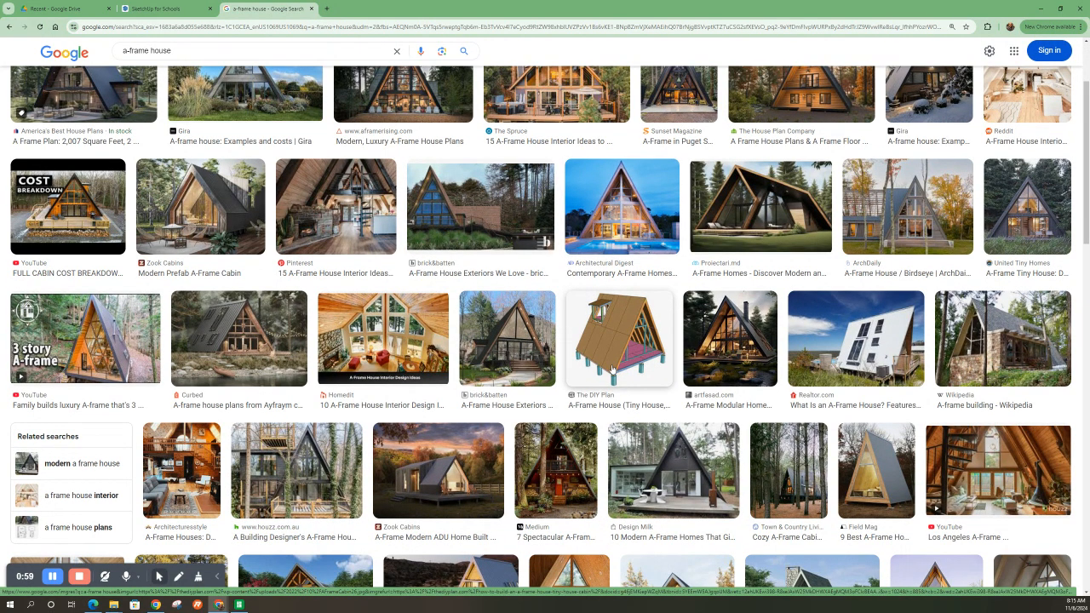
{"action": "scroll", "coordinate": [612, 369], "scroll_direction": "down", "scroll_amount": 2}
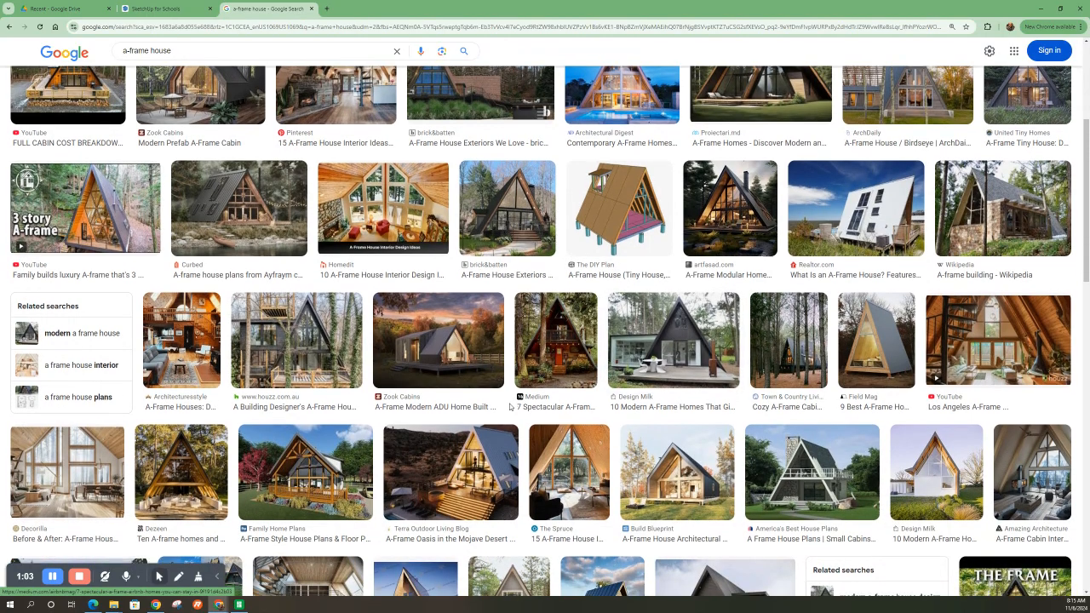
{"action": "scroll", "coordinate": [621, 368], "scroll_direction": "down", "scroll_amount": 2}
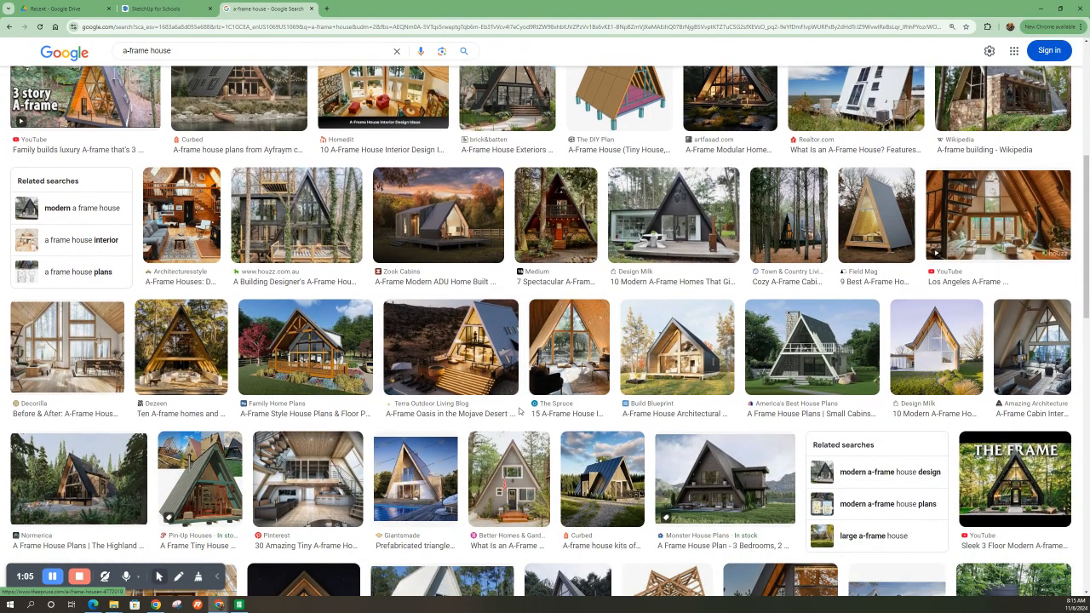
{"action": "scroll", "coordinate": [509, 407], "scroll_direction": "up", "scroll_amount": 5}
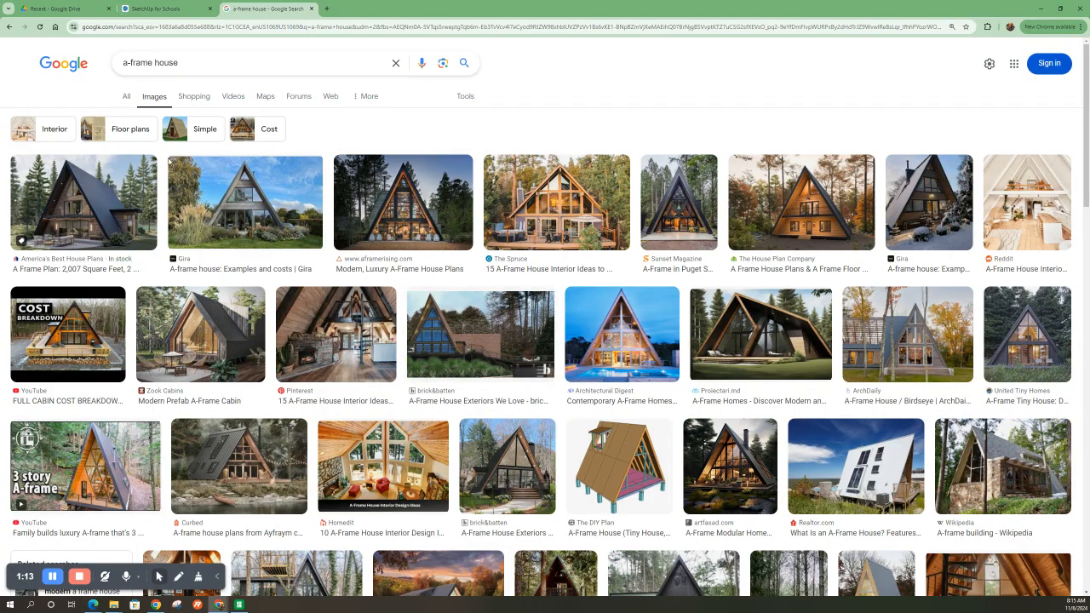
Switch back to SketchUp for Schools and create a new model.
{"action": "left_click", "coordinate": [152, 8]}
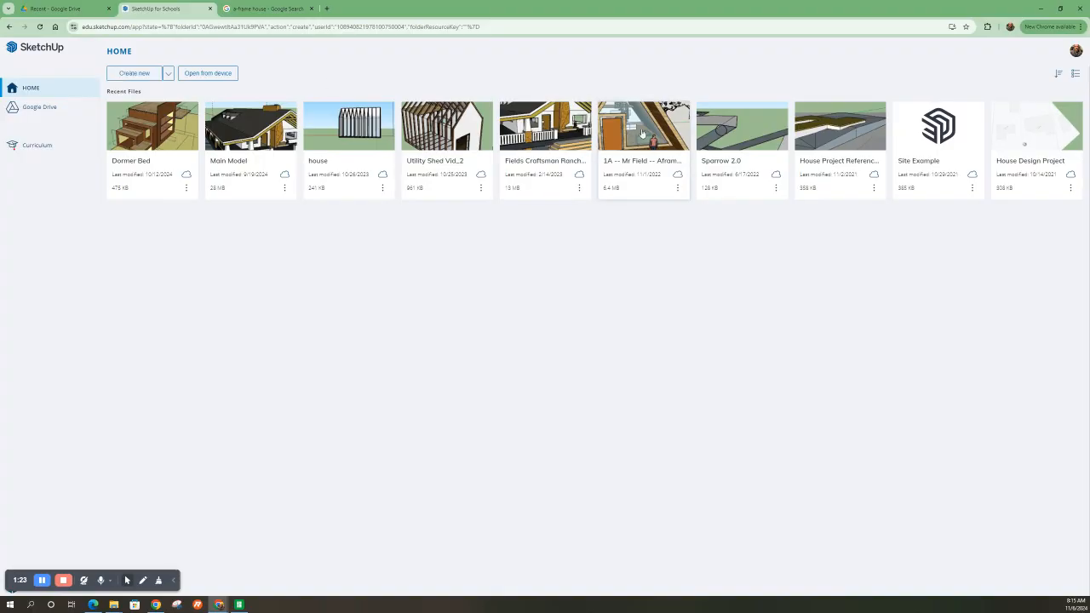
{"action": "left_click", "coordinate": [145, 74]}
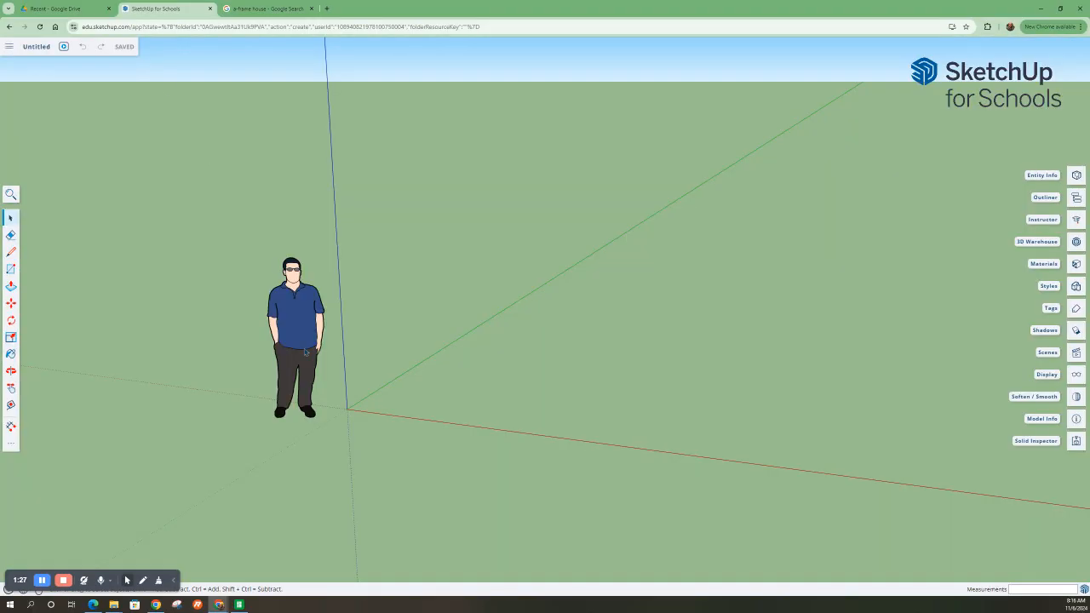
Examine the scale figure and the drawing axes from different distances and viewing angles.
{"action": "scroll", "coordinate": [276, 298], "scroll_direction": "down", "scroll_amount": 3}
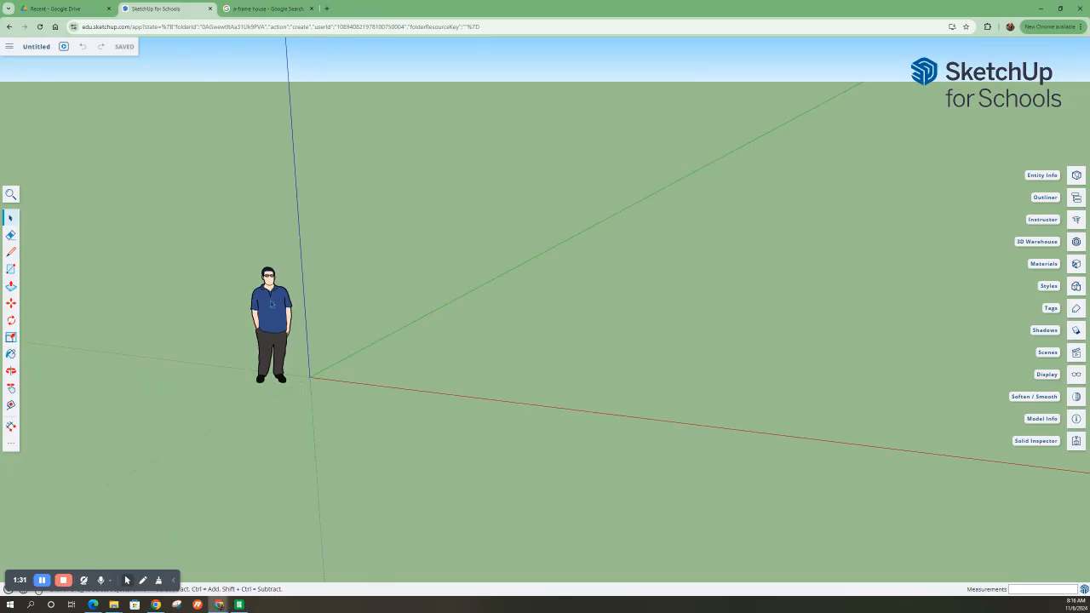
{"action": "scroll", "coordinate": [269, 309], "scroll_direction": "down", "scroll_amount": 4}
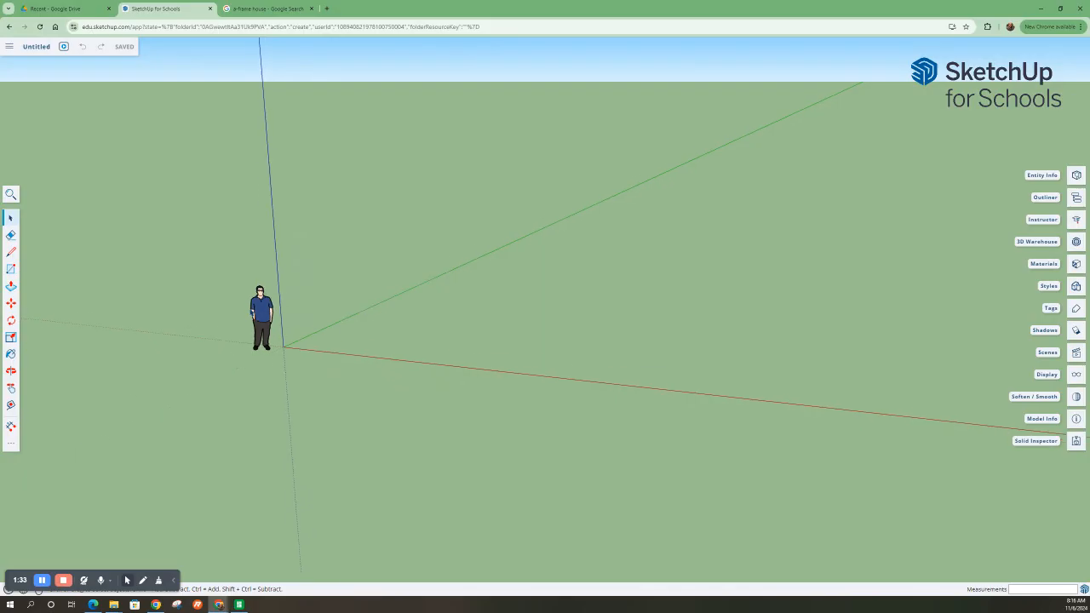
{"action": "scroll", "coordinate": [64, 348], "scroll_direction": "down", "scroll_amount": 1}
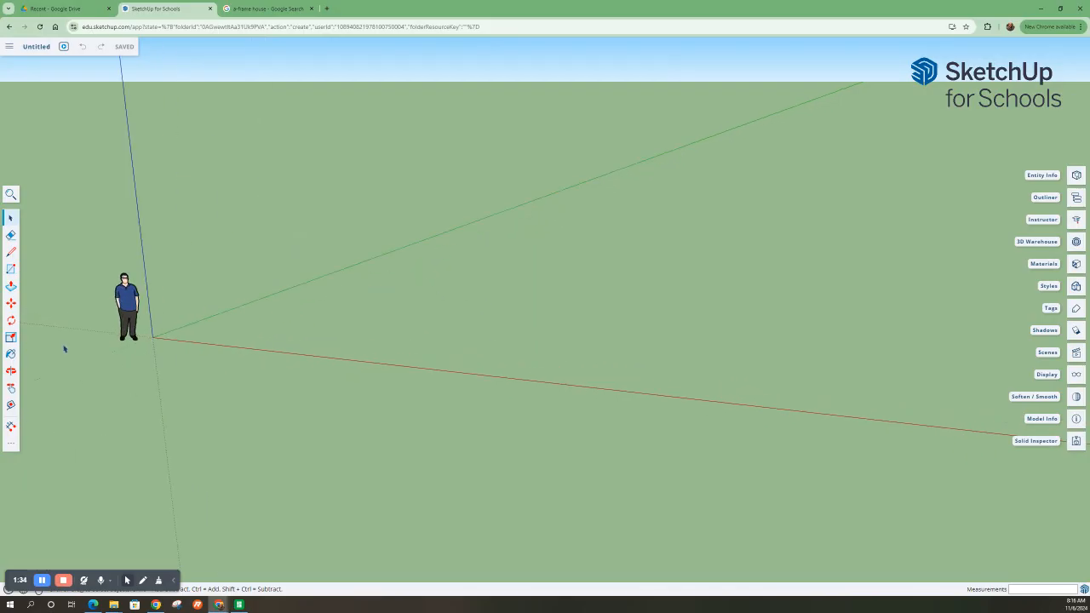
{"action": "right_click", "coordinate": [139, 365]}
{"action": "left_click", "coordinate": [120, 375]}
{"action": "right_click", "coordinate": [139, 367]}
{"action": "middle_click_drag", "start_coordinate": [234, 414], "coordinate": [232, 351]}
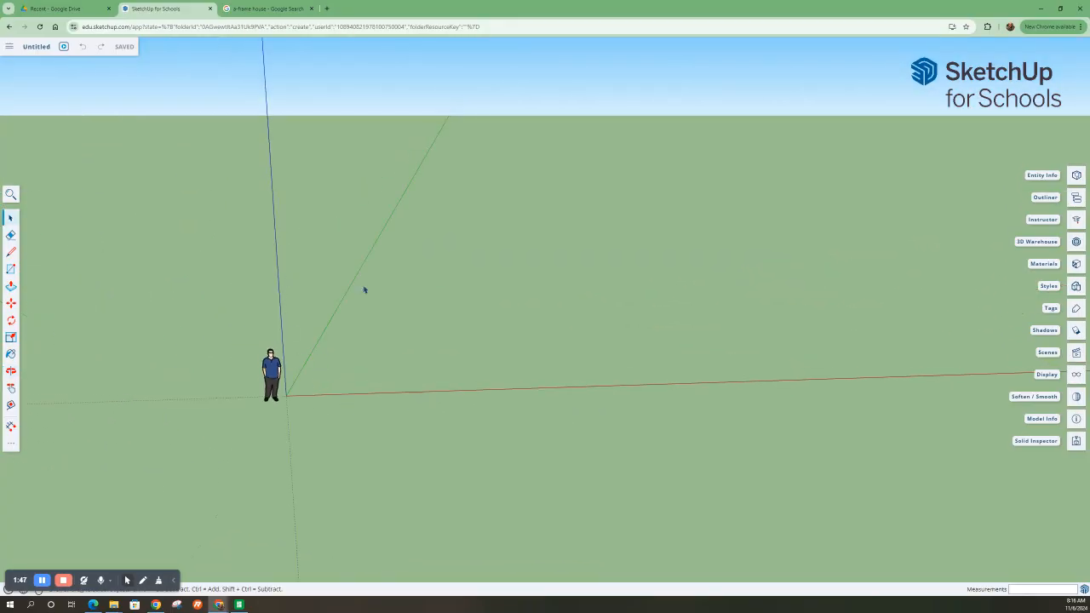
{"action": "scroll", "coordinate": [223, 442], "scroll_direction": "up", "scroll_amount": 3}
{"action": "scroll", "coordinate": [298, 397], "scroll_direction": "down", "scroll_amount": 2}
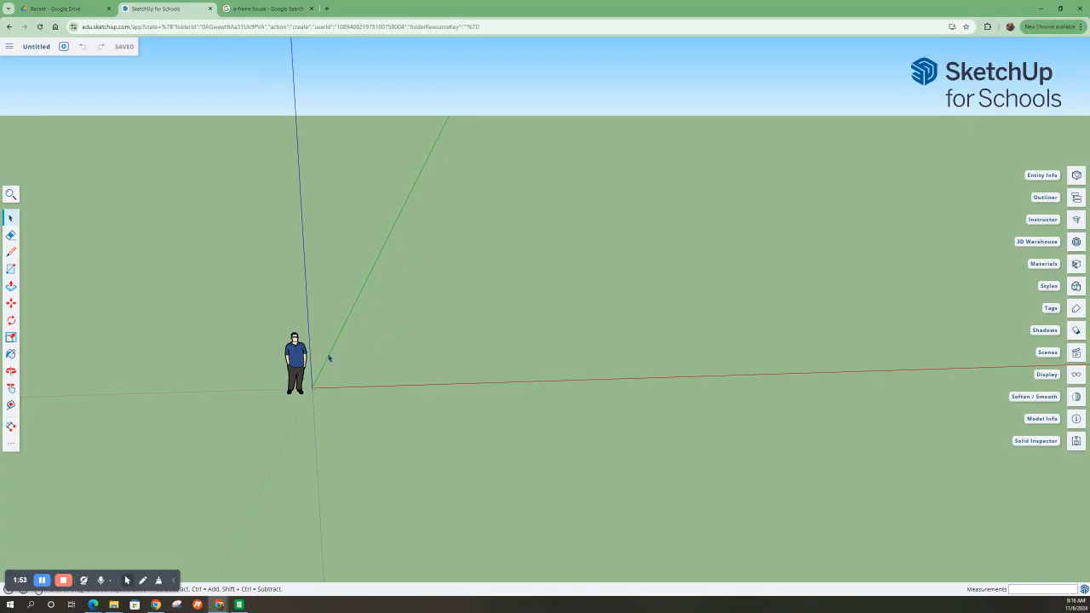
{"action": "right_click", "coordinate": [379, 425]}
{"action": "left_click_drag", "start_coordinate": [316, 438], "coordinate": [293, 434]}
{"action": "right_click", "coordinate": [395, 468]}
{"action": "middle_click_drag", "start_coordinate": [401, 452], "coordinate": [340, 443]}
{"action": "scroll", "coordinate": [340, 443], "scroll_direction": "down", "scroll_amount": 3}
{"action": "scroll", "coordinate": [283, 447], "scroll_direction": "up", "scroll_amount": 5}
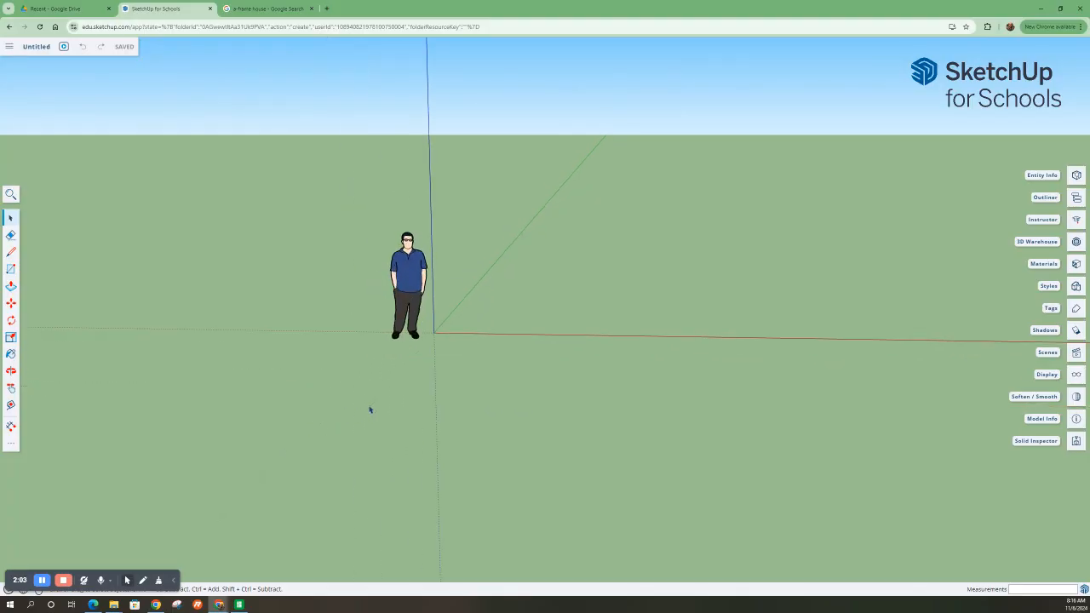
{"action": "middle_click_drag", "start_coordinate": [384, 417], "coordinate": [362, 421]}
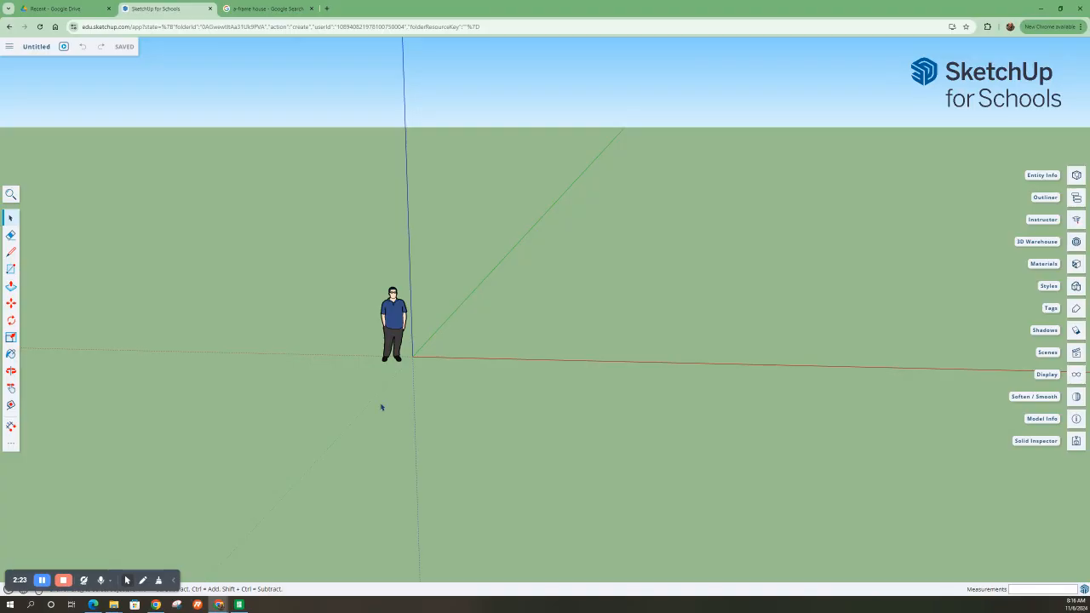
{"action": "middle_click_drag", "start_coordinate": [557, 389], "coordinate": [616, 401]}
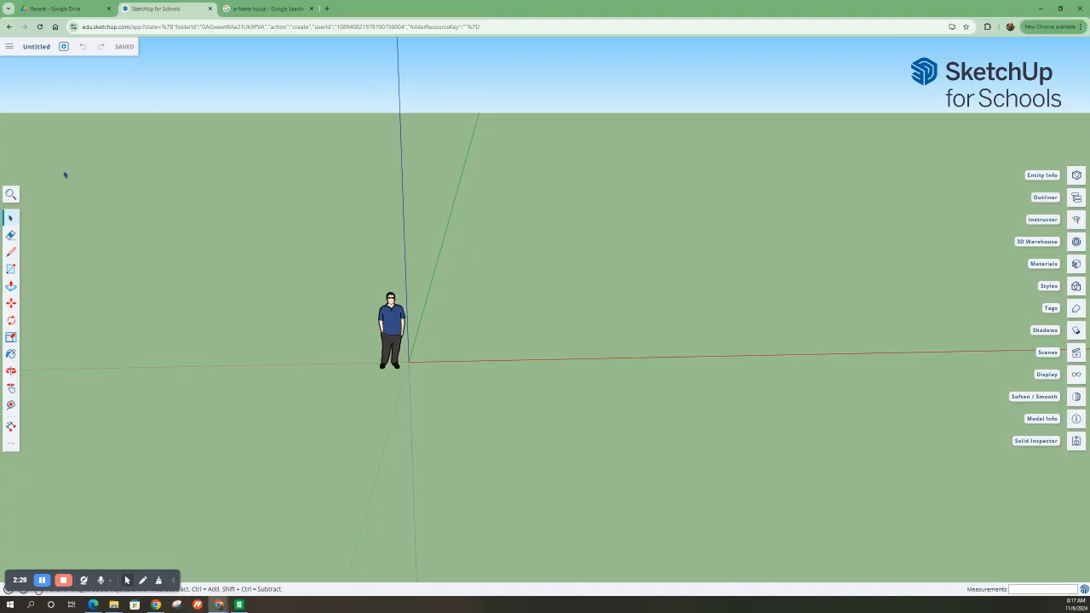
Draw a large rectangle on the ground beside the scale figure, with its long sides parallel to the green axis.
{"action": "left_click", "coordinate": [11, 269]}
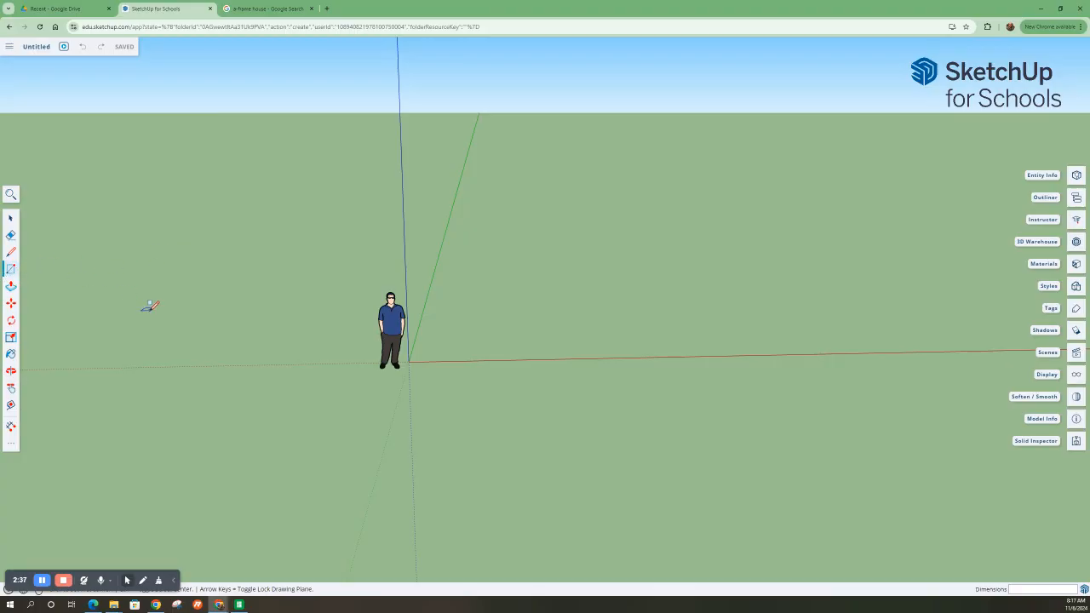
{"action": "left_click", "coordinate": [501, 321]}
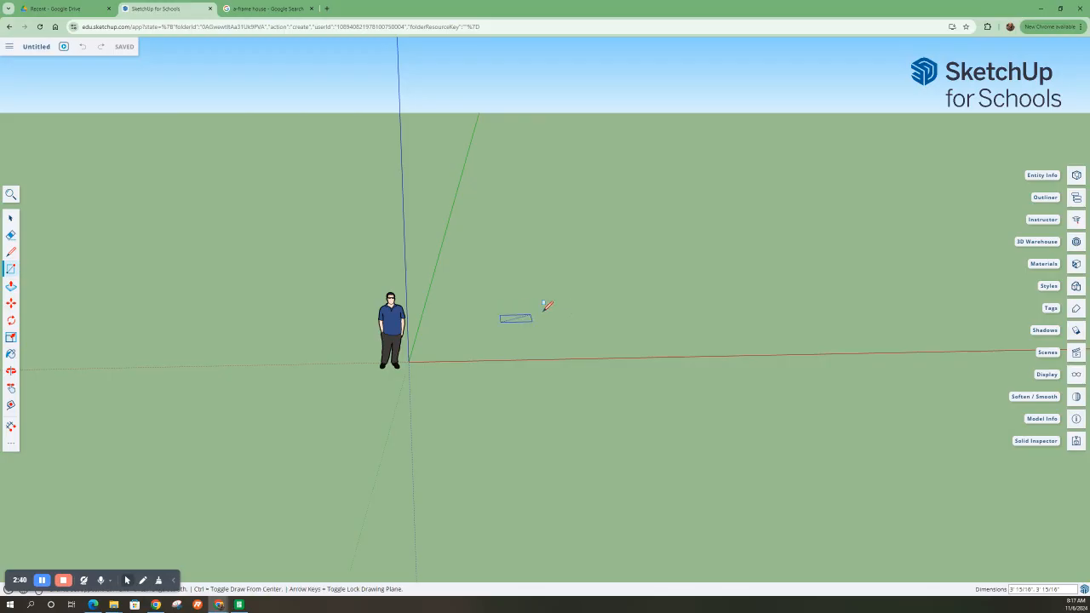
{"action": "left_click", "coordinate": [660, 201]}
{"action": "key", "text": "o"}
{"action": "left_click_drag", "start_coordinate": [603, 394], "coordinate": [506, 472]}
{"action": "key", "text": "r"}
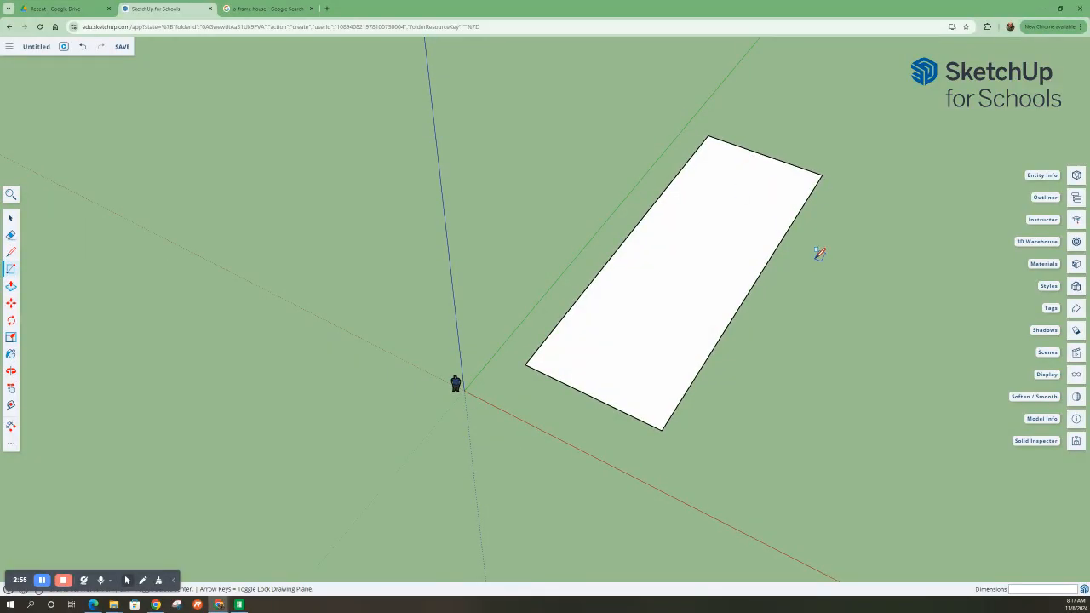
Shorten the rectangle by moving its far short edge about 59 feet inward along the green axis.
{"action": "left_click", "coordinate": [11, 219]}
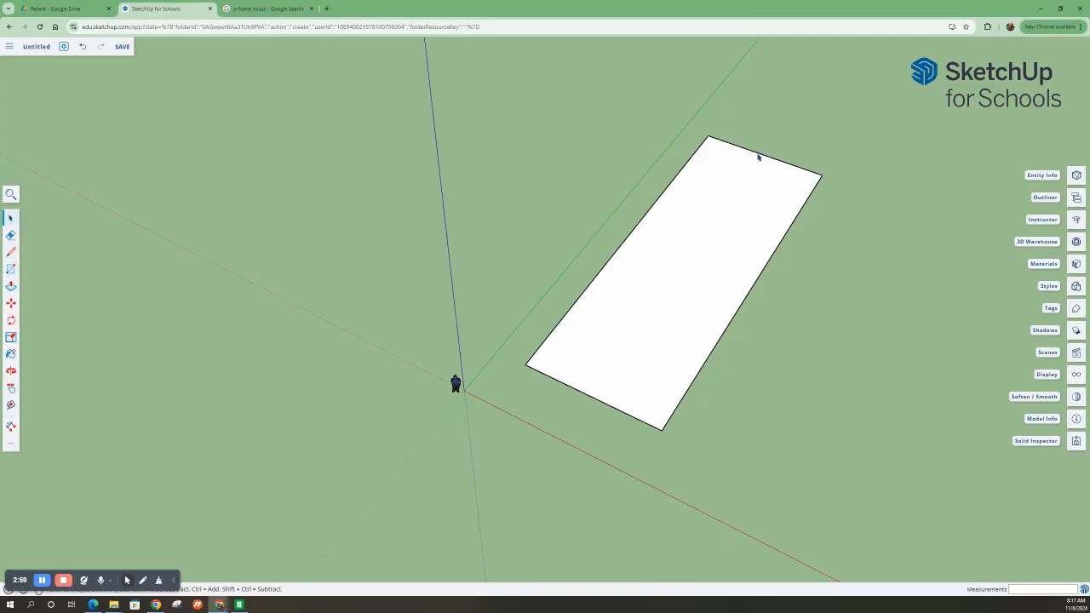
{"action": "left_click_drag", "start_coordinate": [753, 195], "coordinate": [752, 196]}
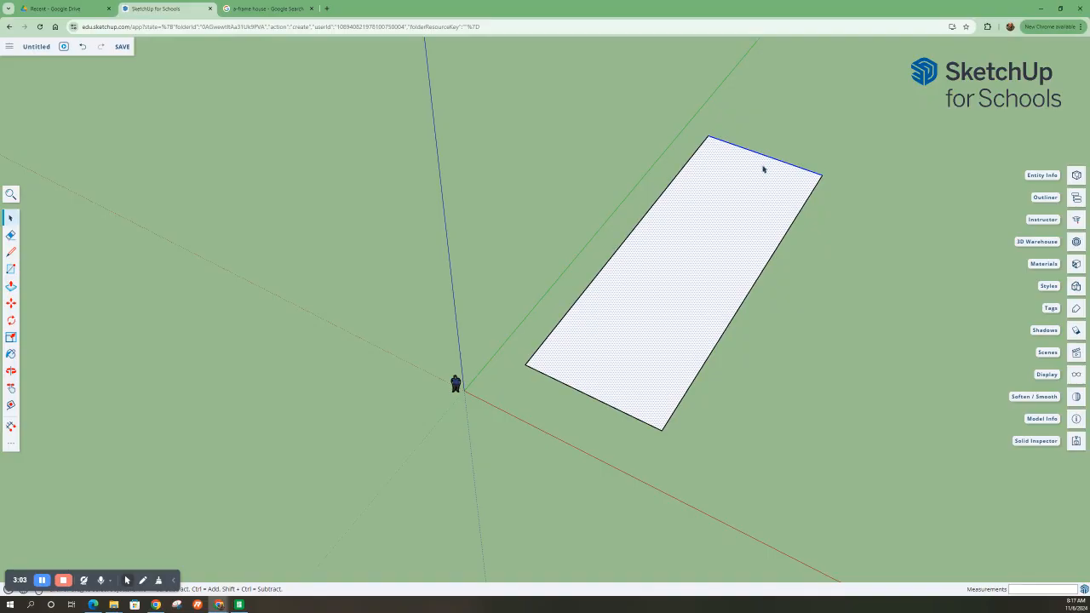
{"action": "right_click", "coordinate": [764, 167]}
{"action": "left_click", "coordinate": [769, 159]}
{"action": "left_click", "coordinate": [295, 349]}
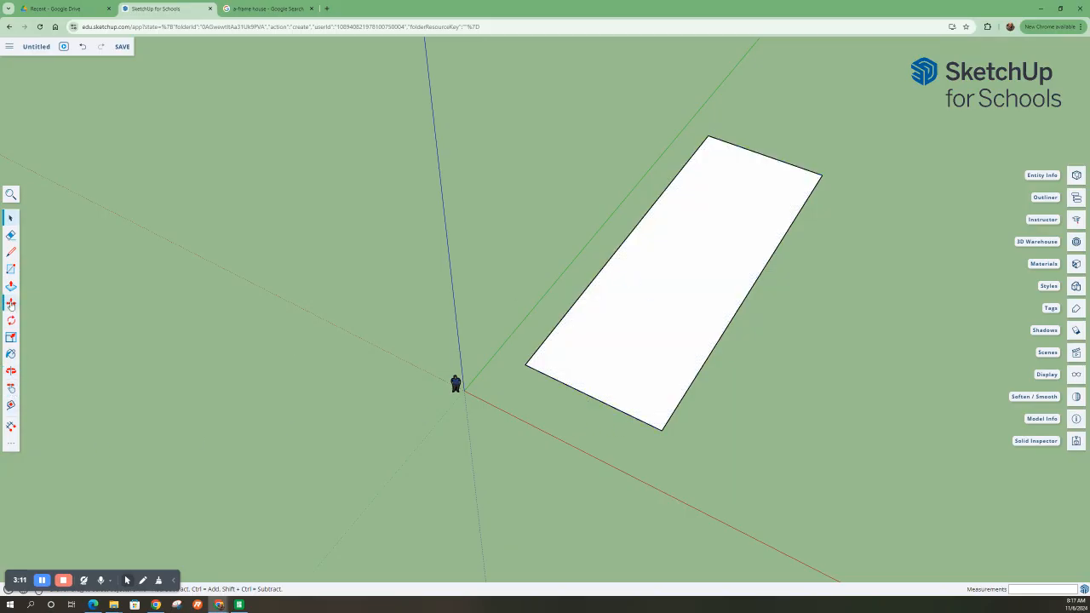
{"action": "left_click", "coordinate": [11, 304]}
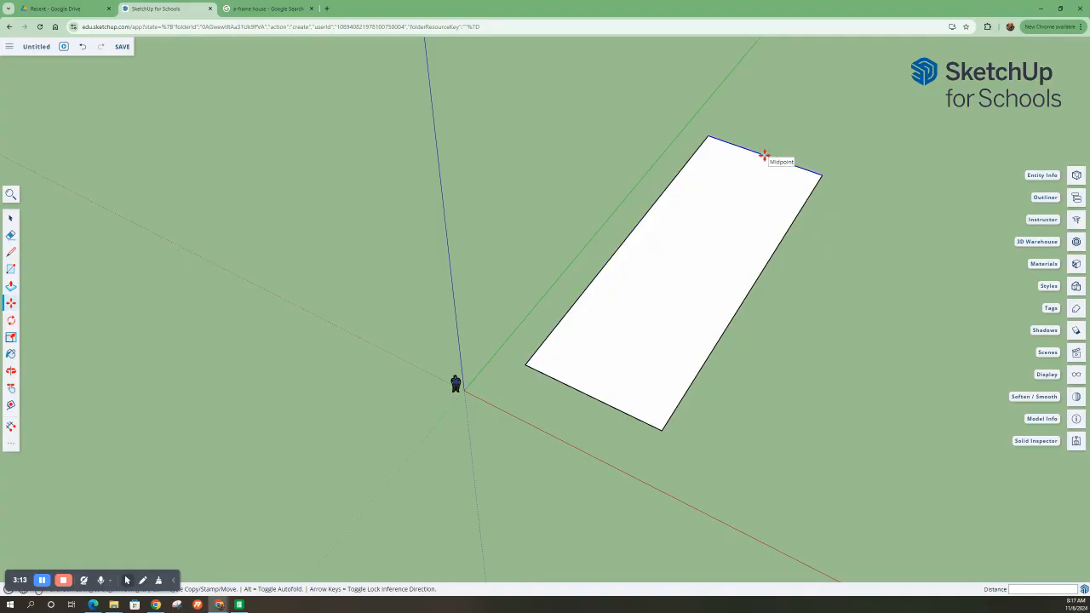
{"action": "left_click", "coordinate": [761, 157]}
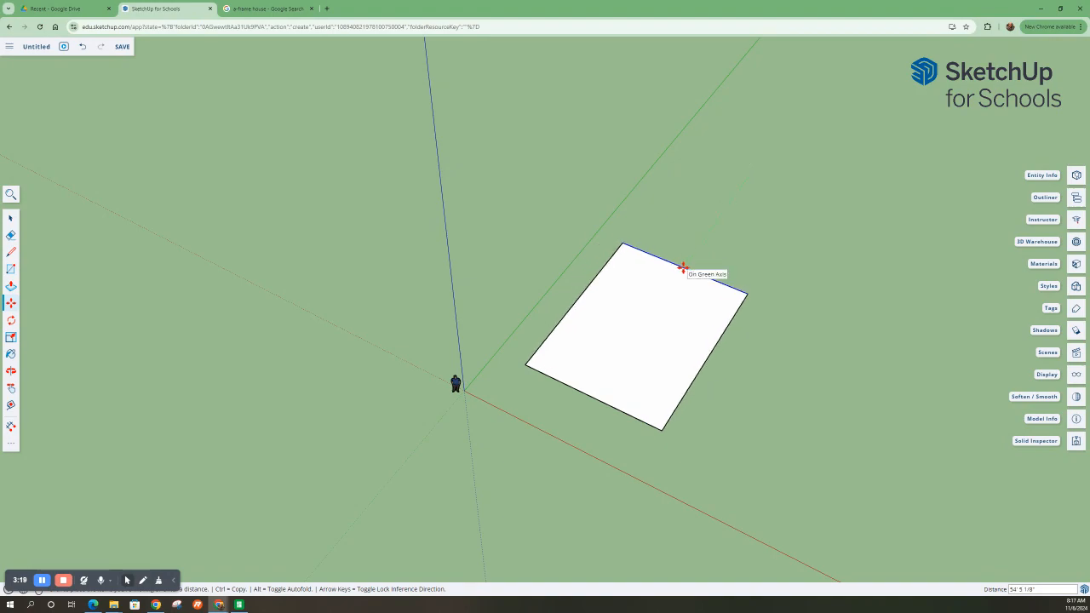
{"action": "left_click", "coordinate": [683, 283]}
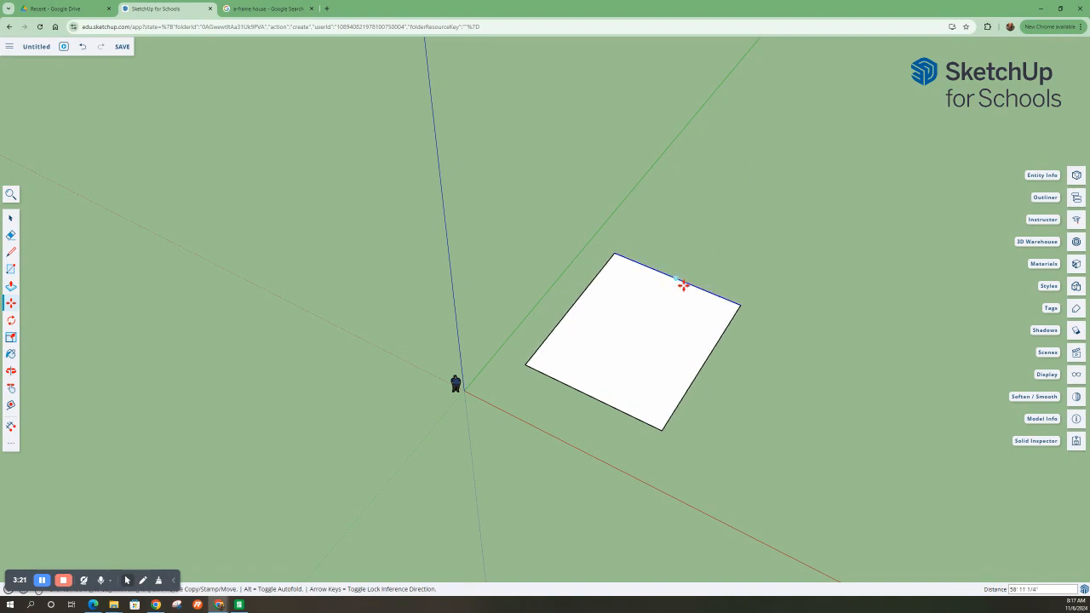
Narrow the rectangle by moving its long edge farthest from the green axis about 13 feet inward along the red axis.
{"action": "left_click", "coordinate": [702, 371]}
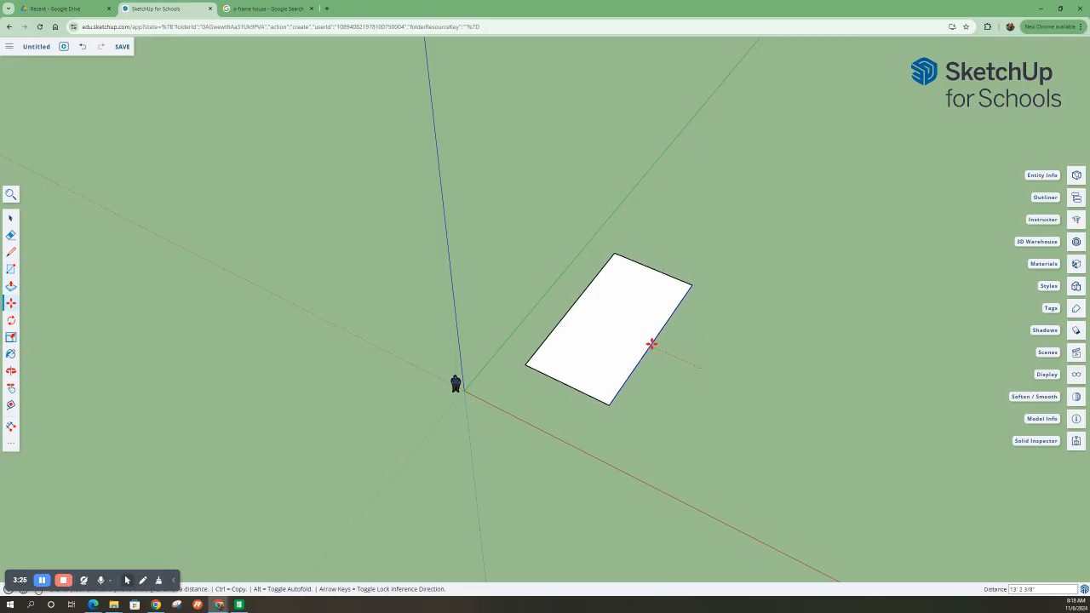
{"action": "left_click", "coordinate": [650, 346]}
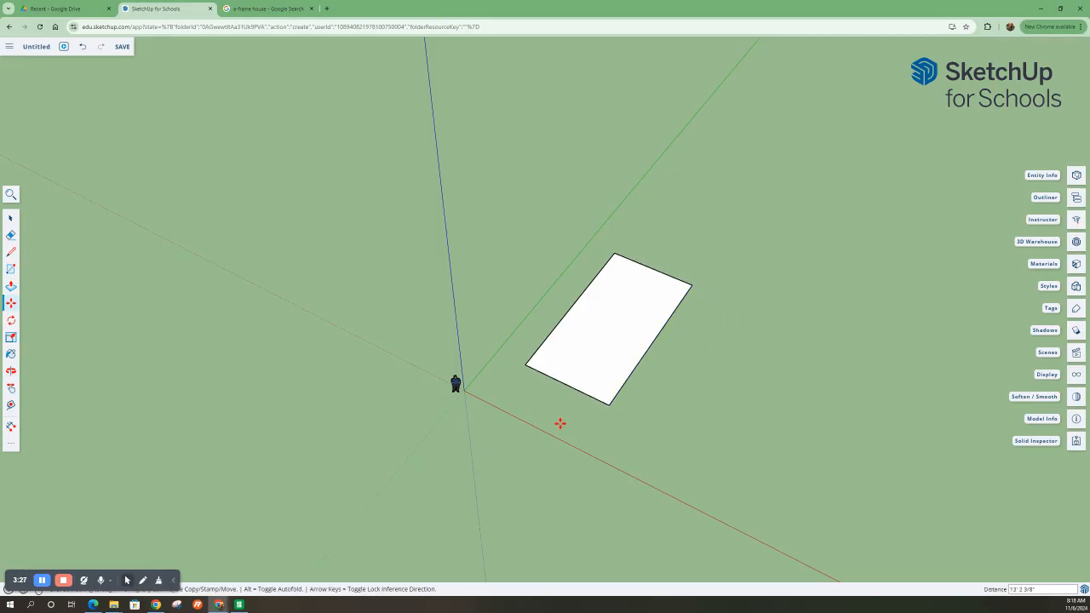
{"action": "left_click", "coordinate": [10, 219]}
Draw a vertical line about 19 feet high, parallel to the blue axis, from the midpoint of the rectangle's front short edge.
{"action": "left_click", "coordinate": [10, 252]}
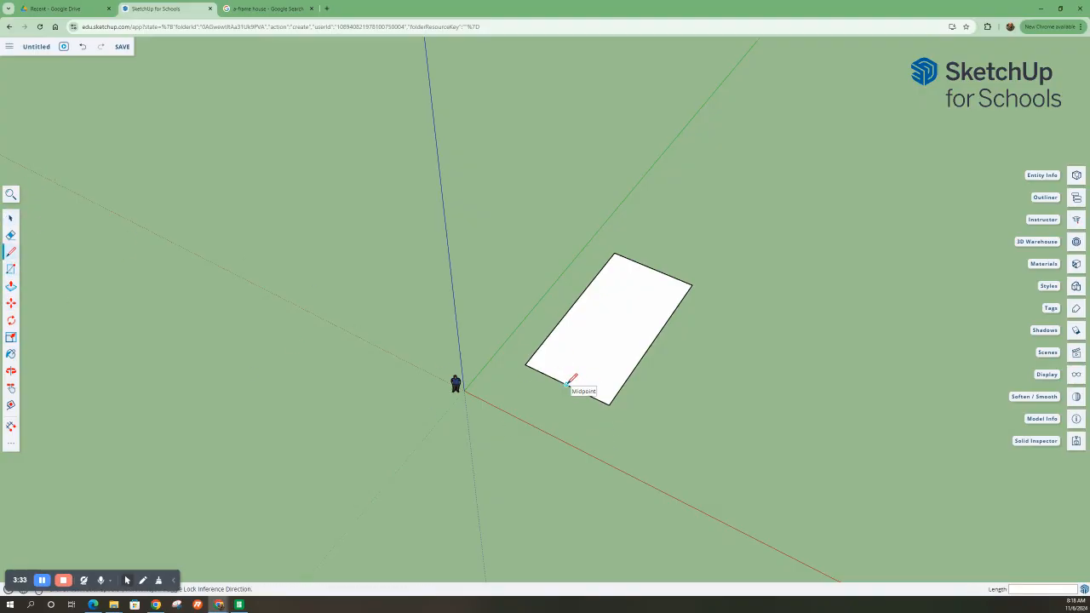
{"action": "mouse_move", "coordinate": [593, 442]}
{"action": "middle_mouse_down"}
{"action": "mouse_move", "coordinate": [594, 425]}
{"action": "mouse_move", "coordinate": [664, 340]}
{"action": "mouse_move", "coordinate": [587, 347]}
{"action": "middle_mouse_up"}
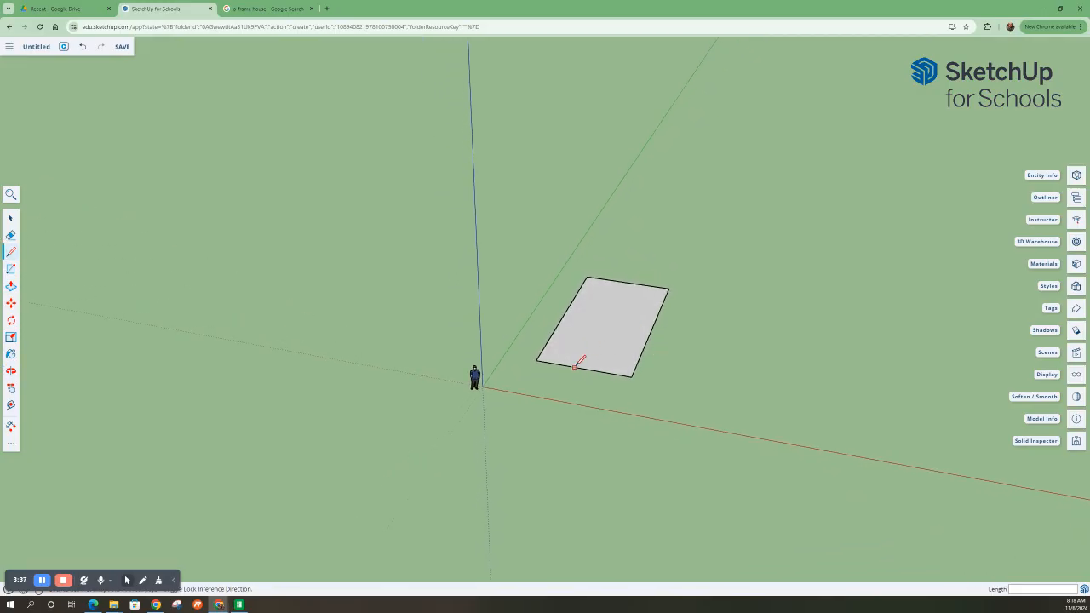
{"action": "left_click", "coordinate": [583, 367]}
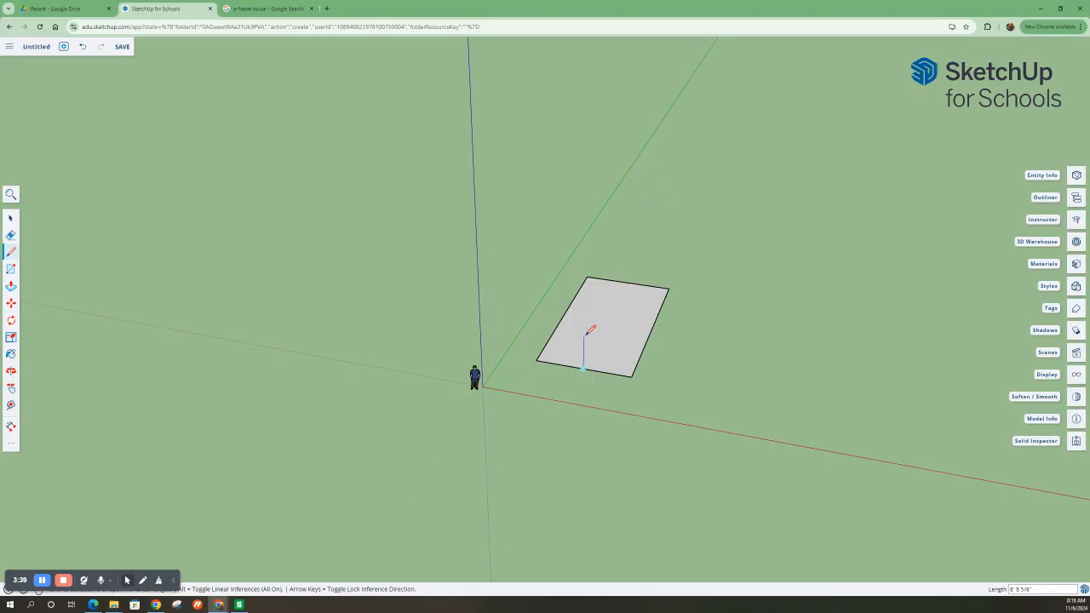
{"action": "middle_click_drag", "start_coordinate": [619, 341], "coordinate": [603, 178]}
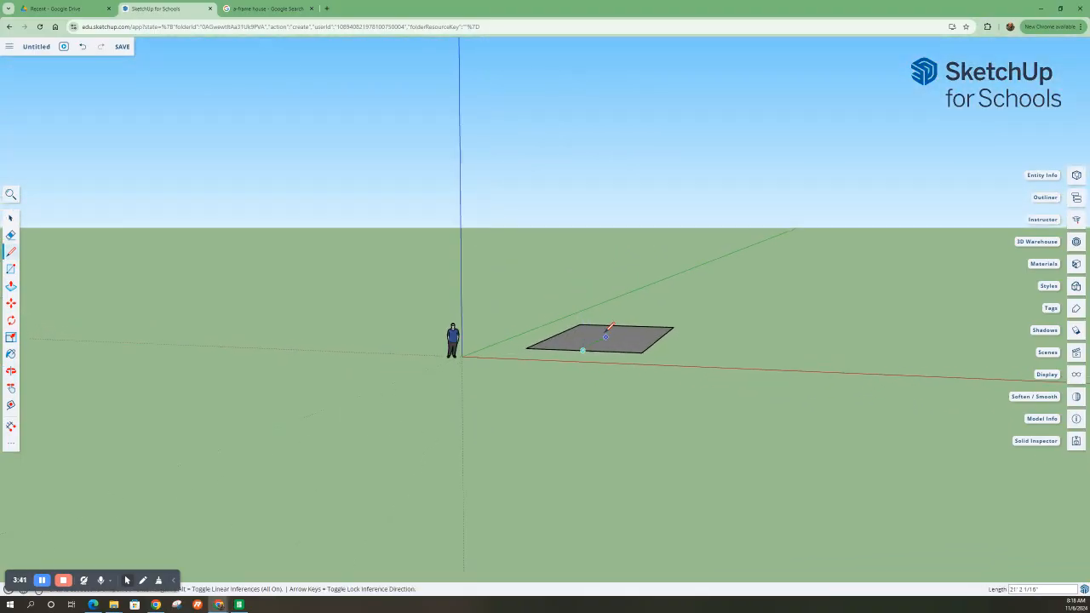
{"action": "scroll", "coordinate": [608, 330], "scroll_direction": "up", "scroll_amount": 5}
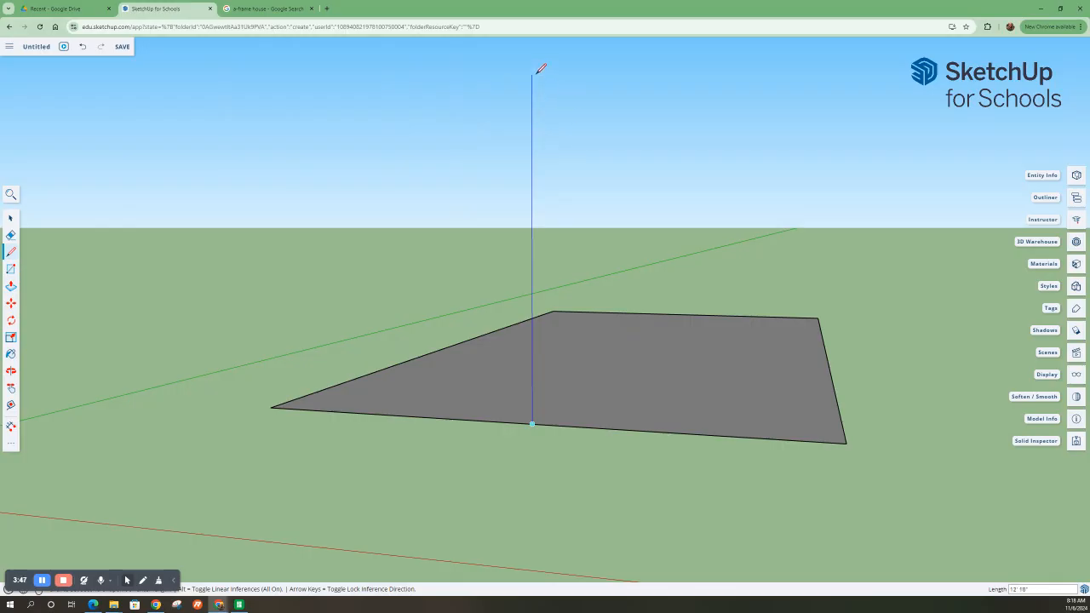
{"action": "scroll", "coordinate": [526, 187], "scroll_direction": "down", "scroll_amount": 5}
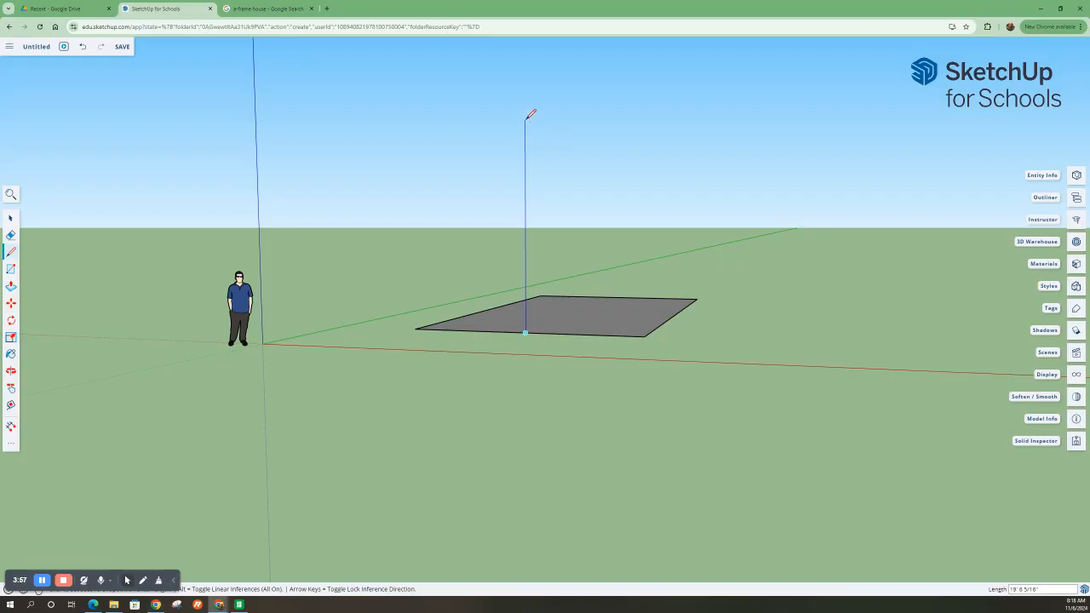
{"action": "left_click", "coordinate": [525, 106]}
Draw sloped lines from the top of the vertical line to both front corners of the rectangle, closing the triangular gable.
{"action": "middle_click_drag", "start_coordinate": [562, 336], "coordinate": [538, 372]}
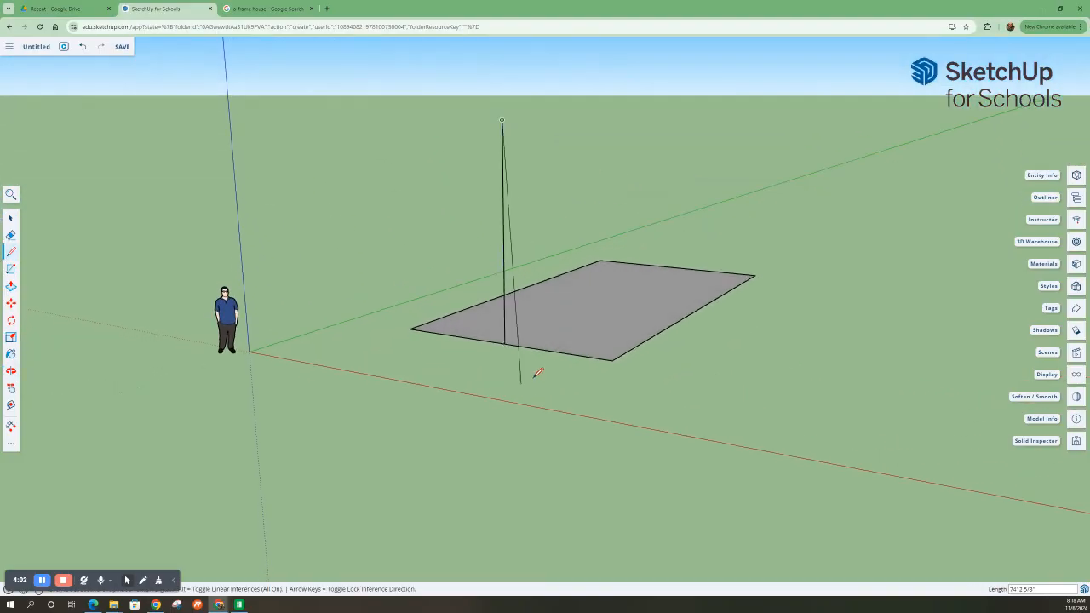
{"action": "left_click", "coordinate": [611, 360]}
{"action": "left_click", "coordinate": [504, 120]}
{"action": "left_click", "coordinate": [412, 326]}
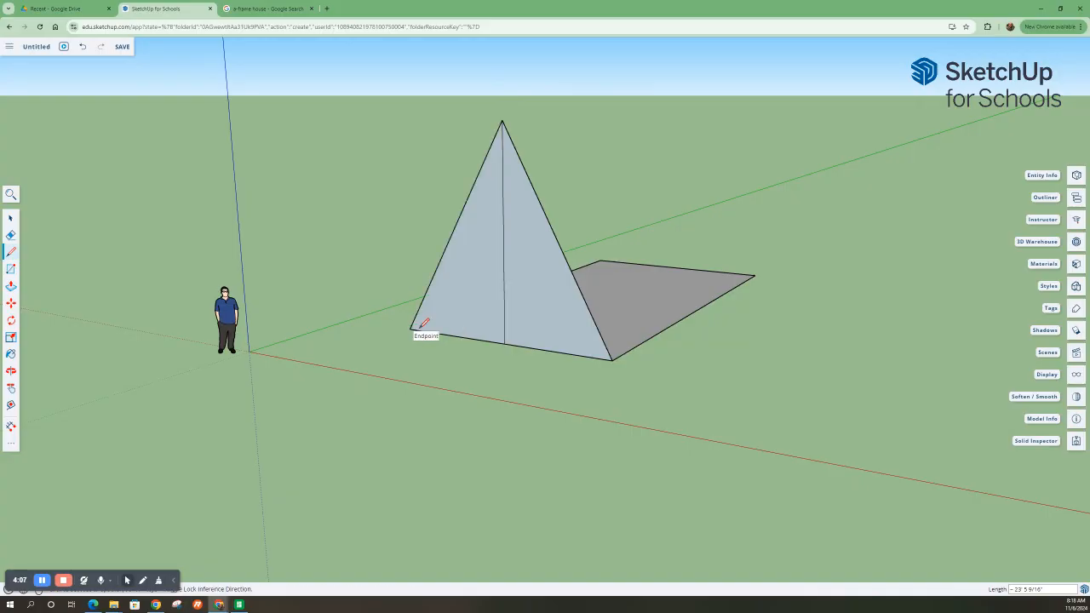
Try a ridge line about 44 feet back from the apex and a vertical line down to the rear edge's midpoint, and undo both.
{"action": "middle_click_drag", "start_coordinate": [562, 446], "coordinate": [480, 421]}
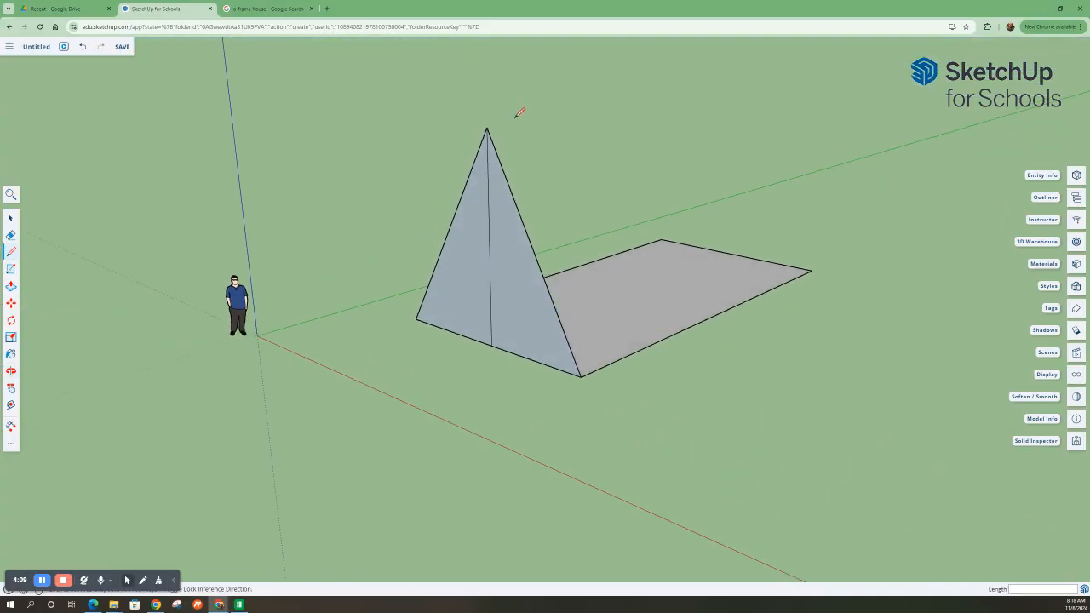
{"action": "left_click", "coordinate": [487, 127]}
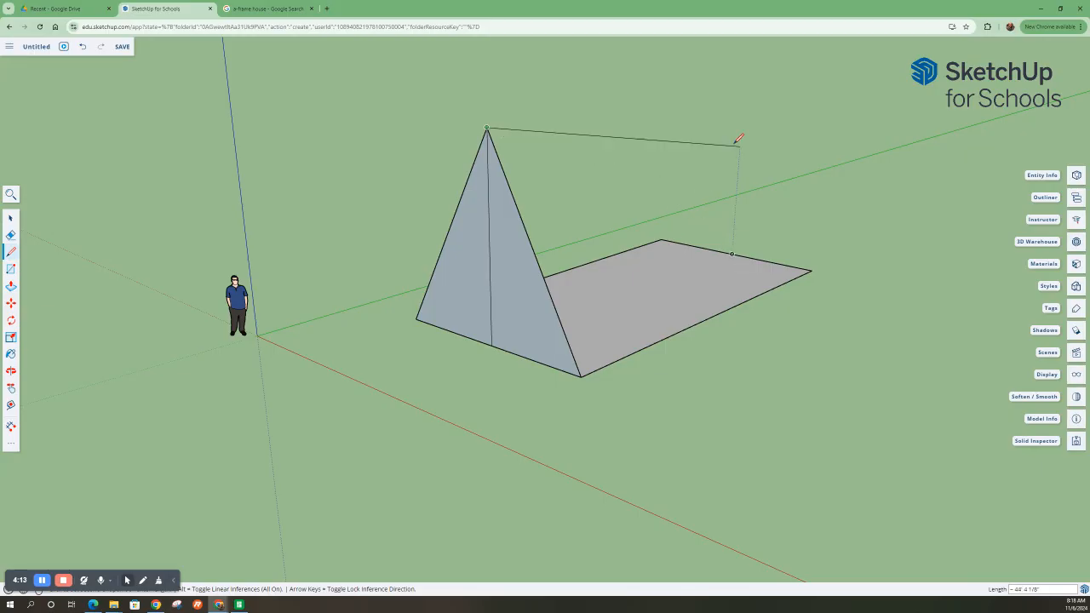
{"action": "left_click", "coordinate": [743, 91]}
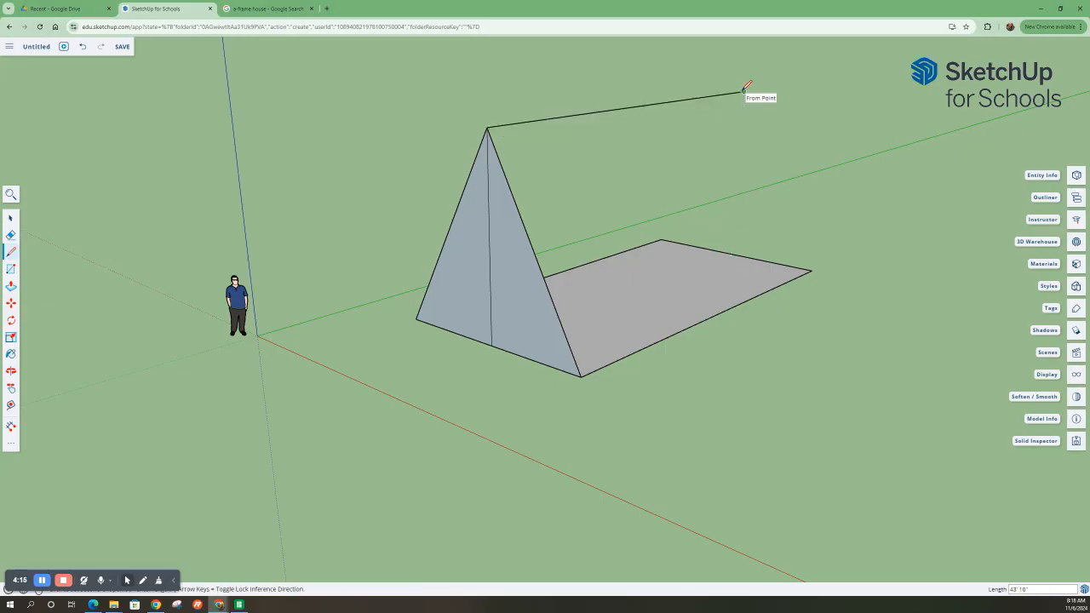
{"action": "left_click", "coordinate": [732, 253]}
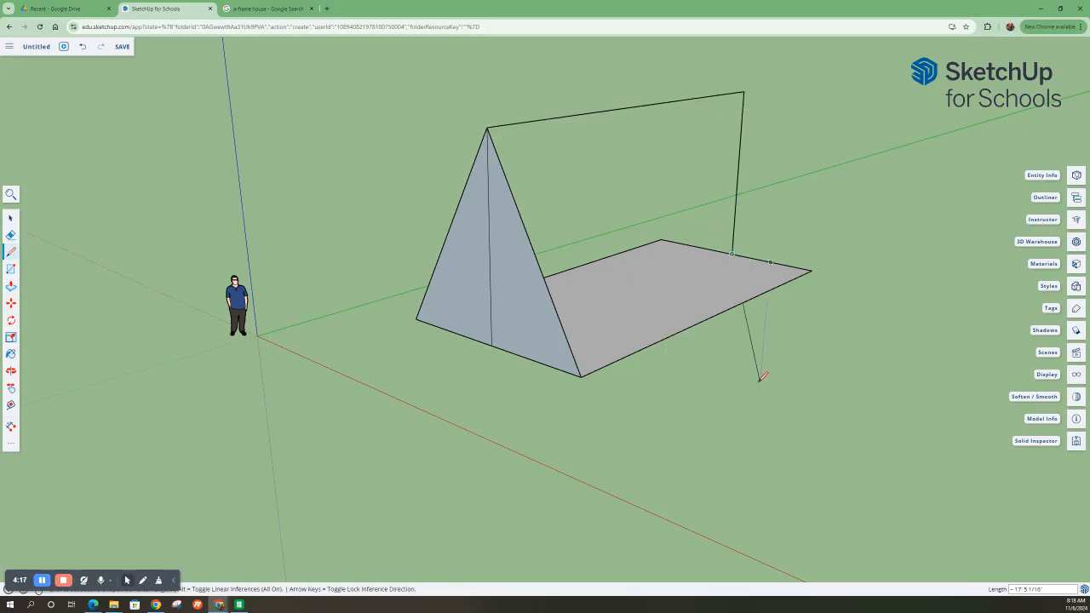
{"action": "mouse_move", "coordinate": [759, 374]}
{"action": "middle_mouse_down"}
{"action": "mouse_move", "coordinate": [637, 380]}
{"action": "mouse_move", "coordinate": [779, 383]}
{"action": "middle_mouse_up"}
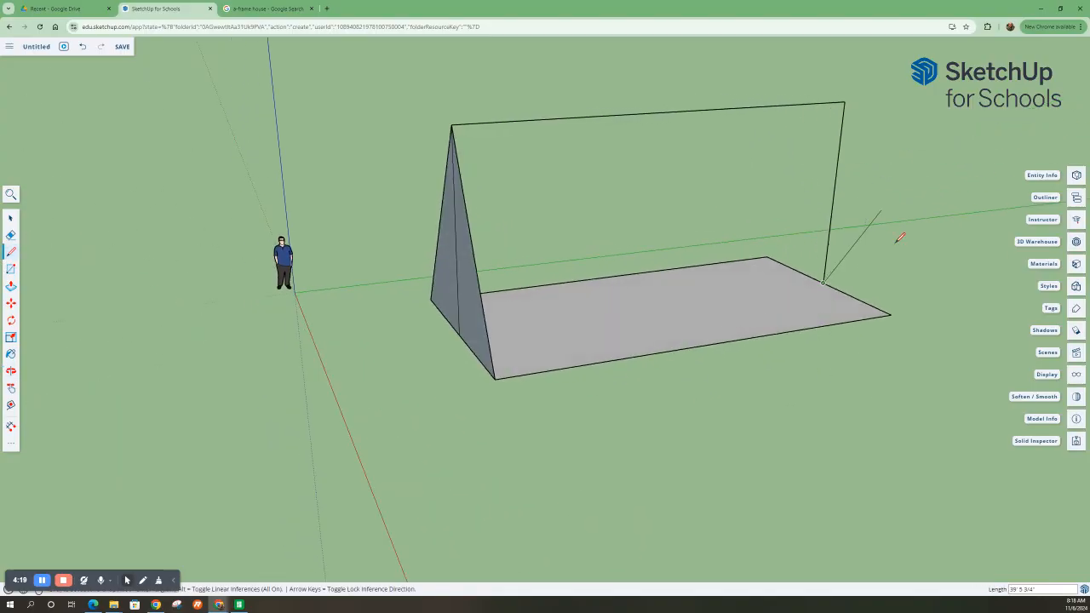
{"action": "key", "text": "Escape"}
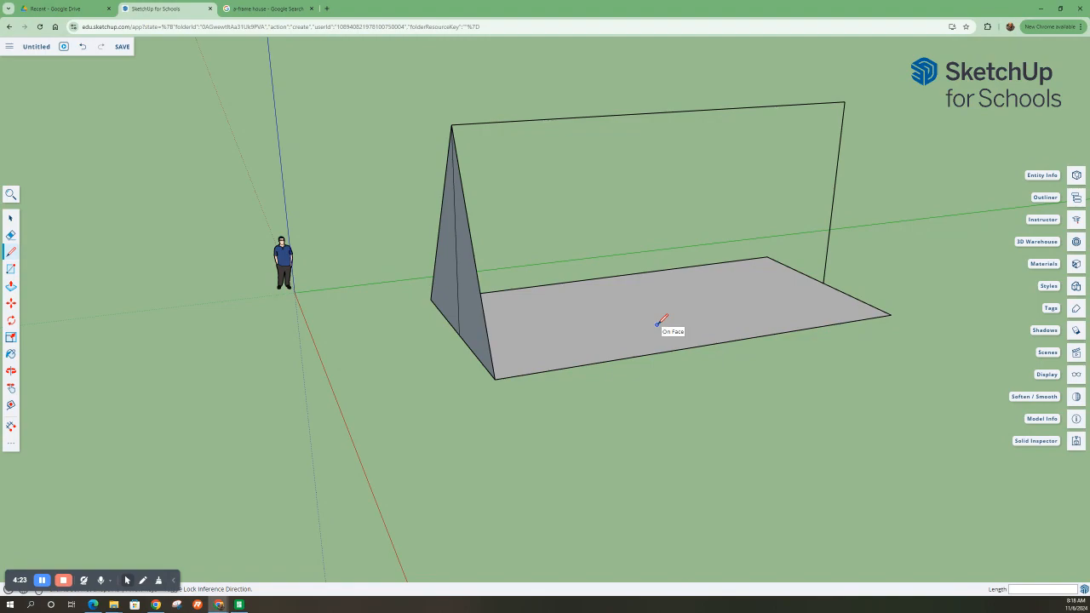
{"action": "key", "text": "ctrl+z"}
{"action": "key", "text": "ctrl+z"}
Delete the vertical centre line that splits the triangular gable face.
{"action": "middle_click_drag", "start_coordinate": [499, 306], "coordinate": [560, 260]}
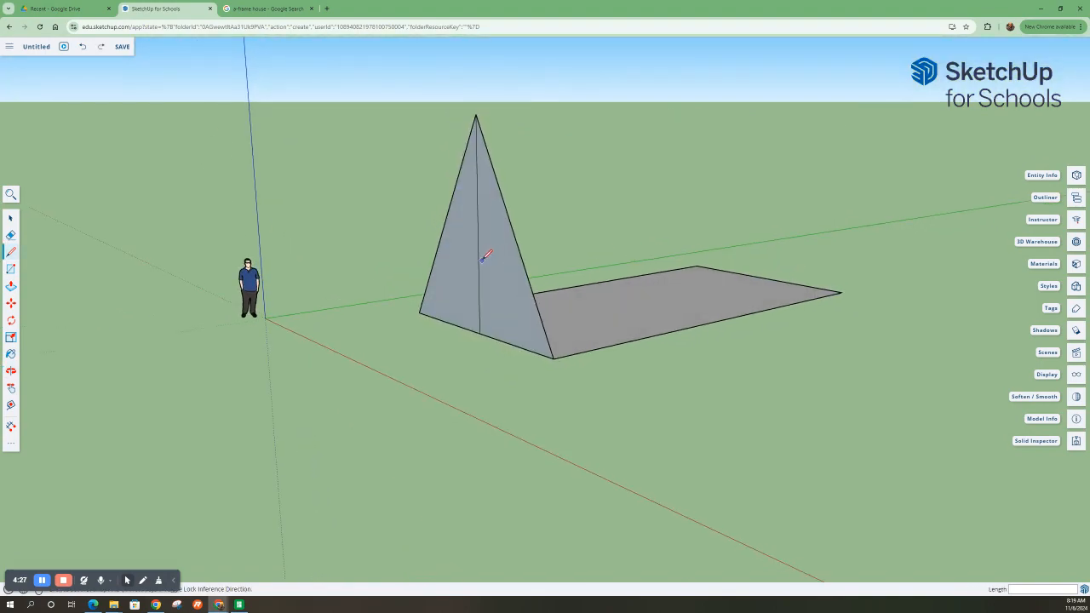
{"action": "key", "text": "space"}
{"action": "left_click", "coordinate": [478, 264]}
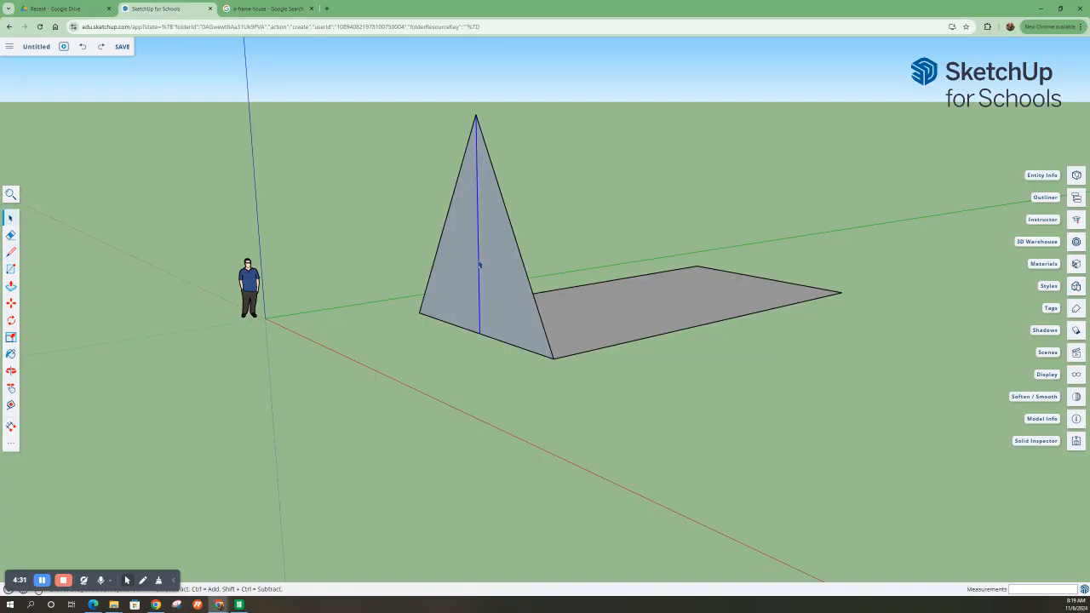
{"action": "key", "text": "Delete"}
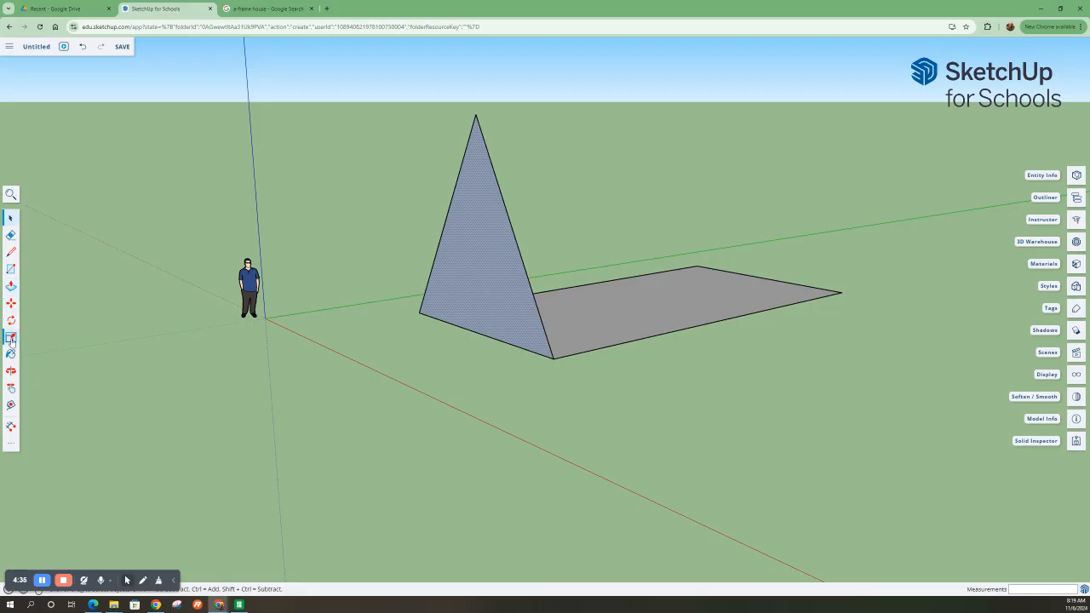
Push/Pull the triangular gable face 43' 10" back to the rear edge of the rectangular footprint to form a solid A-frame.
{"action": "left_click", "coordinate": [11, 287]}
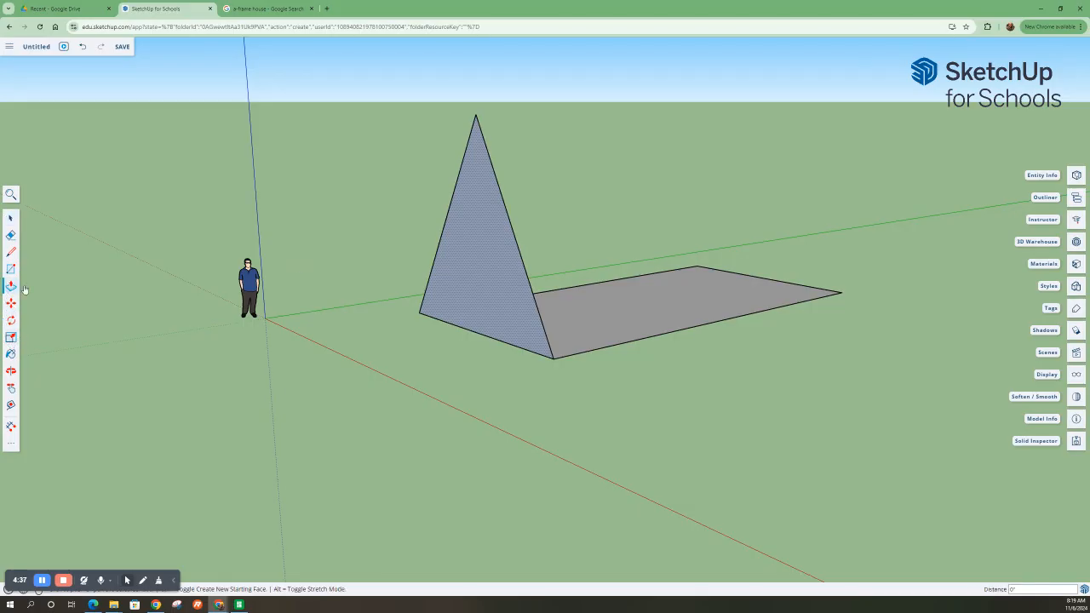
{"action": "left_click", "coordinate": [505, 262]}
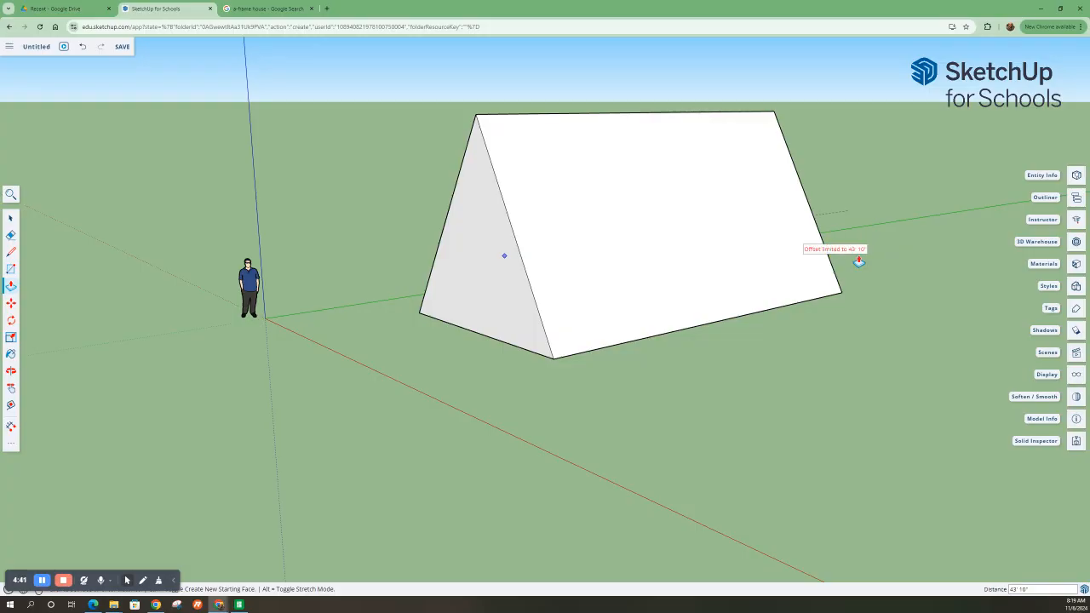
{"action": "middle_click_drag", "start_coordinate": [715, 297], "coordinate": [713, 355]}
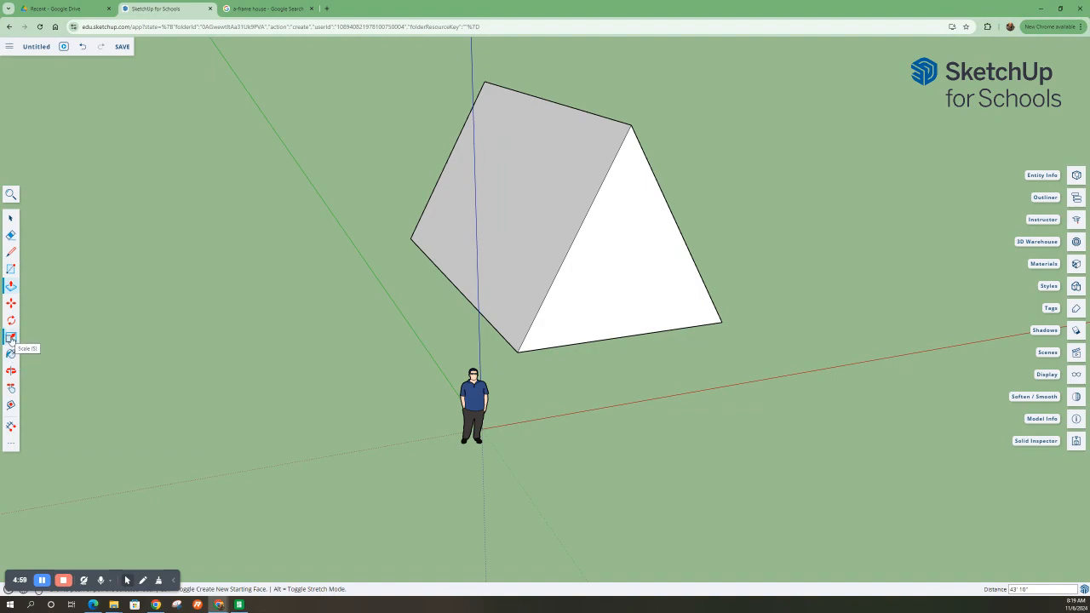
{"action": "left_click", "coordinate": [9, 289]}
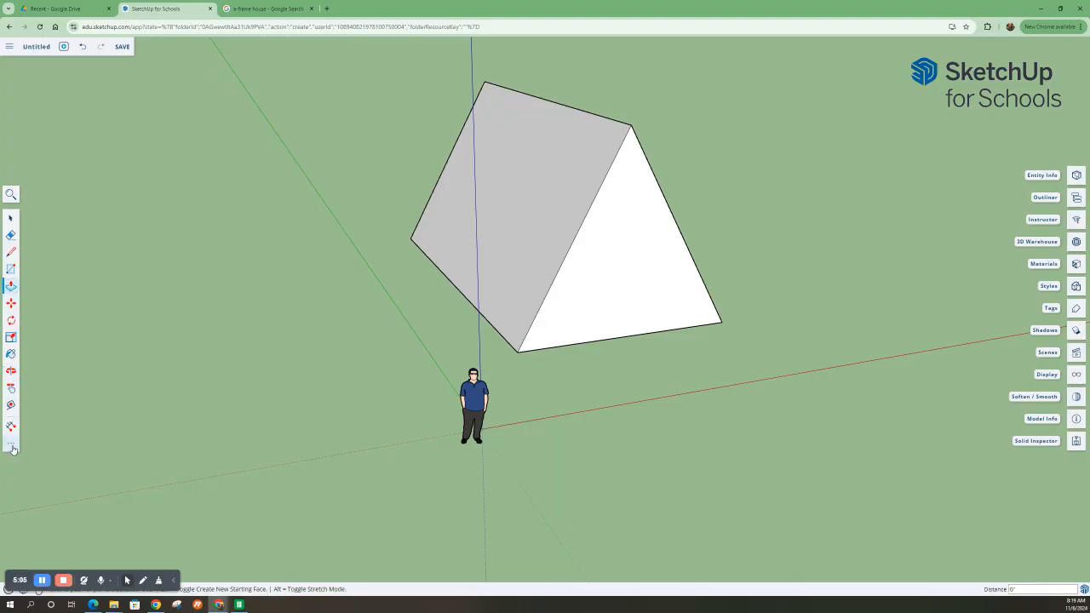
{"action": "left_click", "coordinate": [13, 372]}
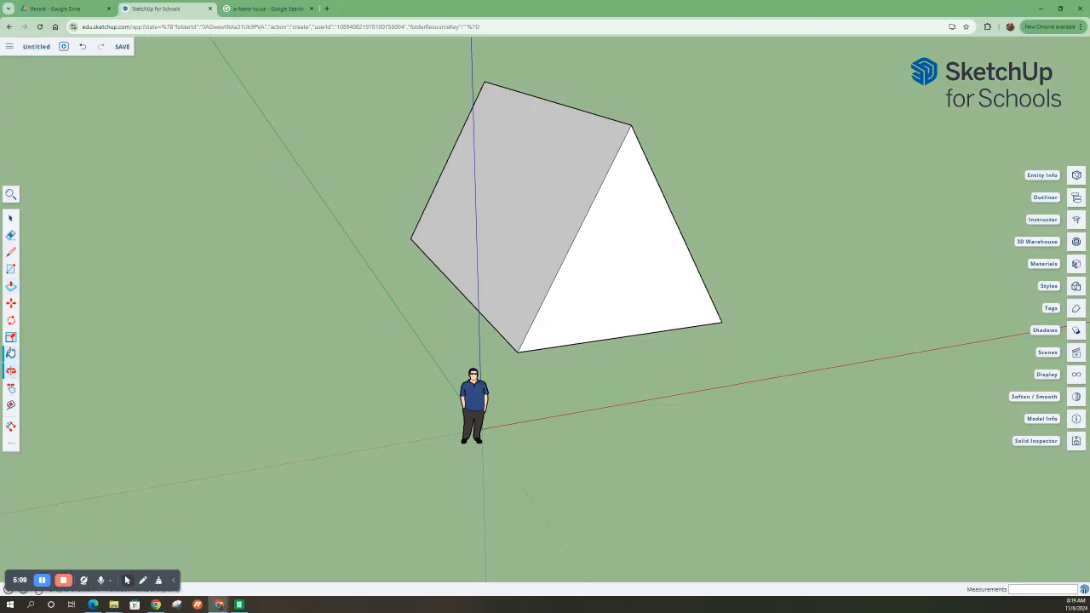
{"action": "left_click", "coordinate": [10, 356]}
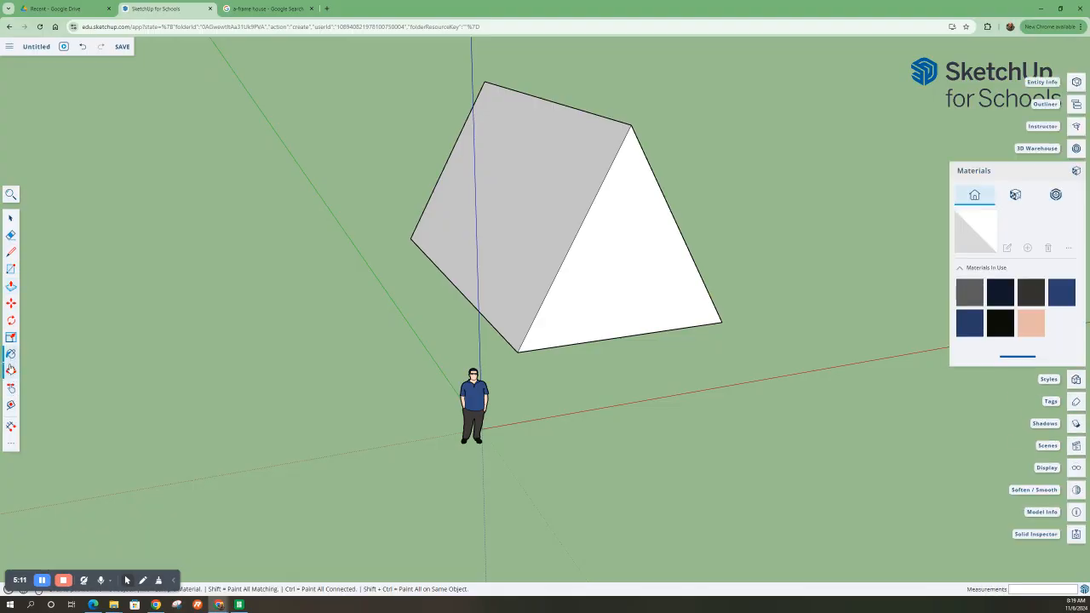
{"action": "left_click", "coordinate": [12, 320]}
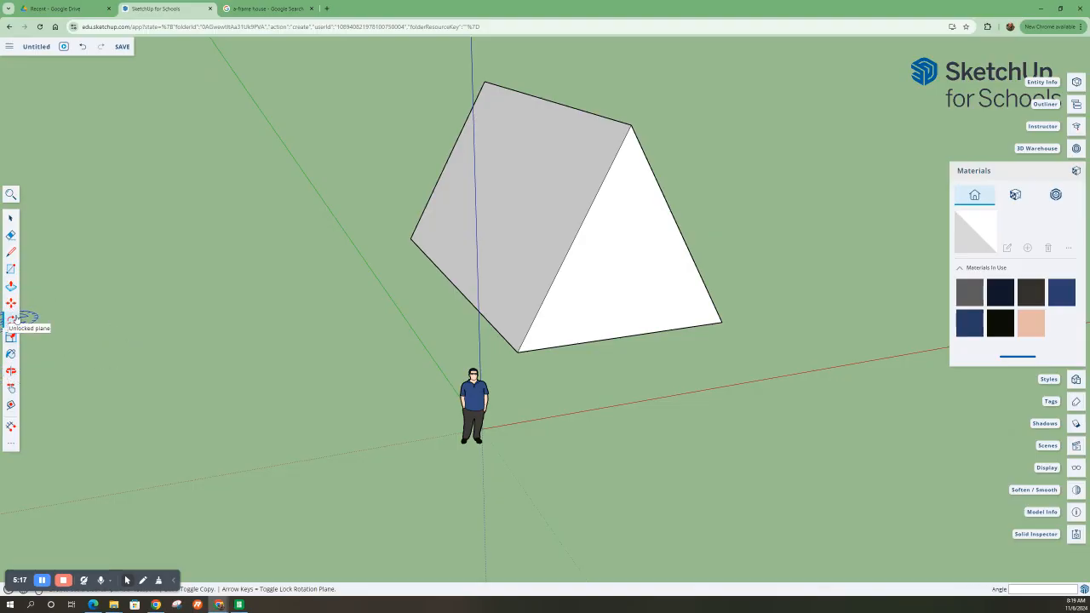
{"action": "left_click", "coordinate": [11, 303]}
{"action": "left_click", "coordinate": [11, 288]}
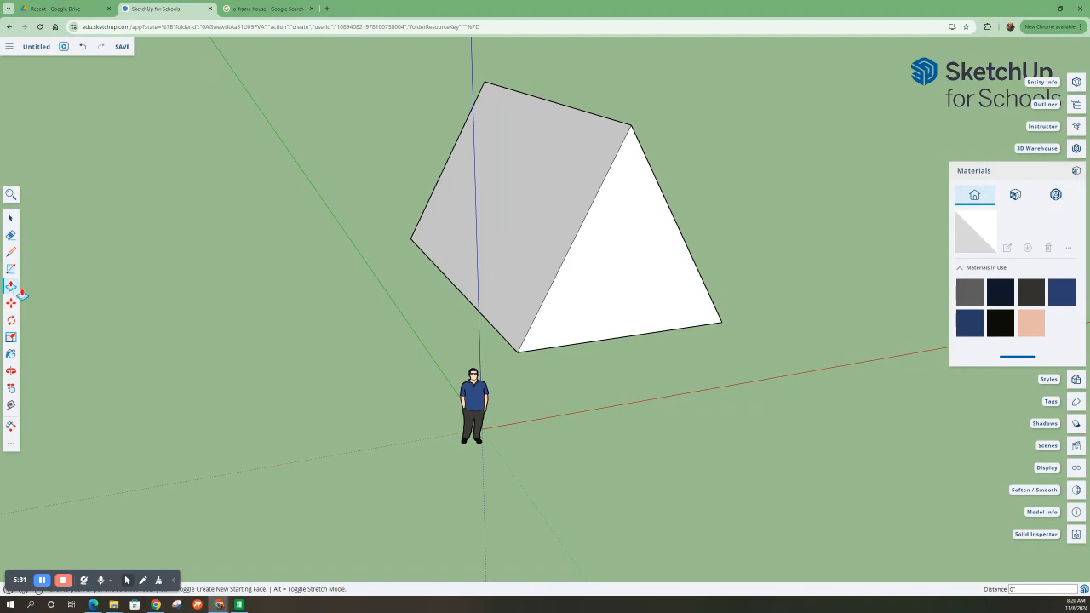
Offset the outline of the triangular front face about 10 inches inward to form a wall border.
{"action": "left_click", "coordinate": [9, 444]}
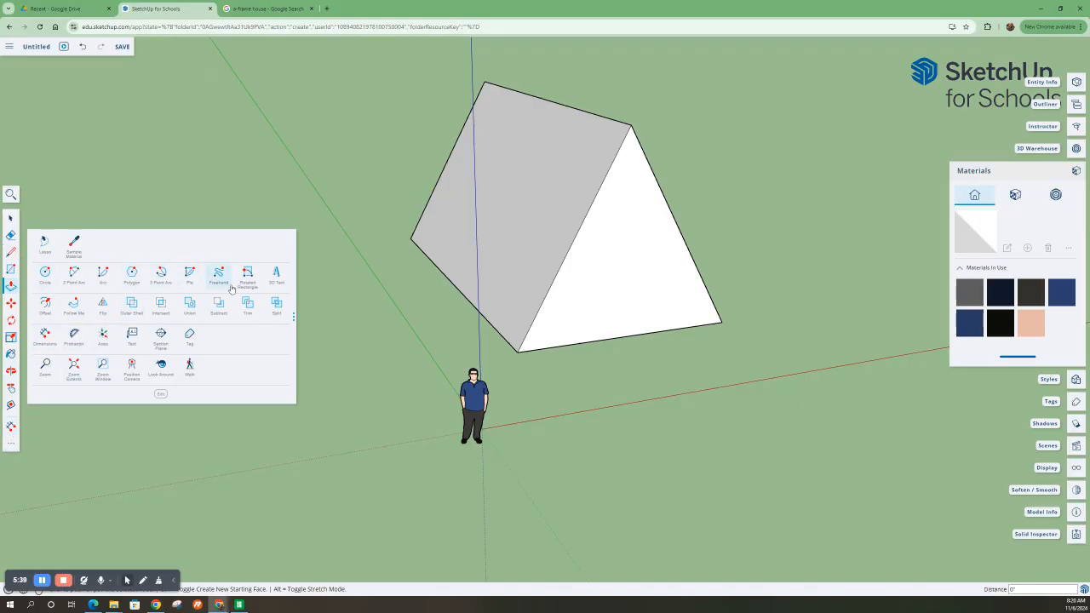
{"action": "left_click", "coordinate": [45, 304]}
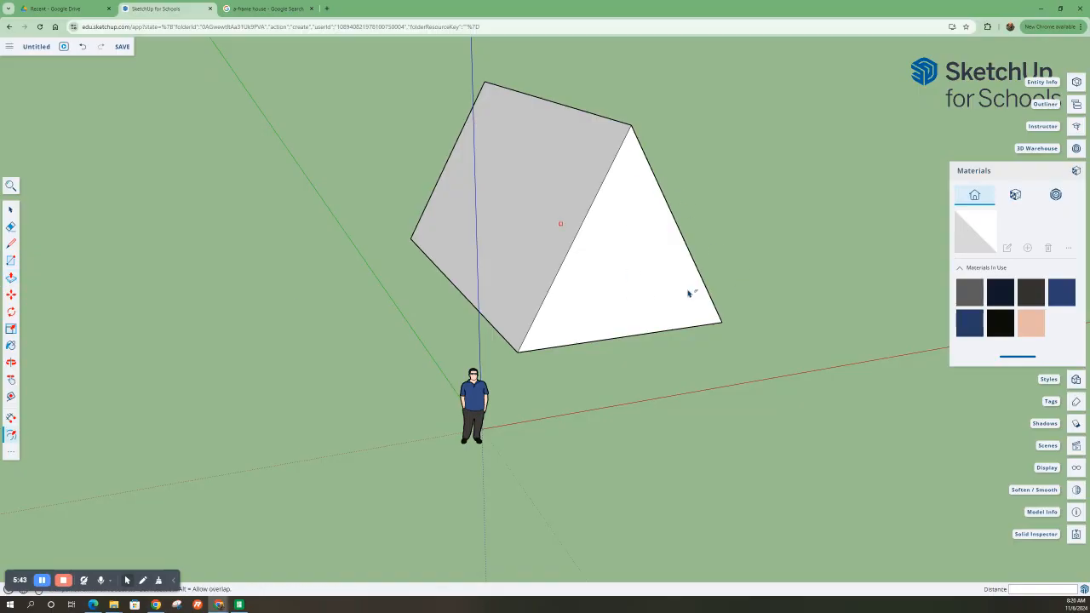
{"action": "left_click", "coordinate": [574, 332]}
{"action": "key", "text": "Escape"}
{"action": "left_click", "coordinate": [10, 210]}
{"action": "left_click", "coordinate": [600, 306]}
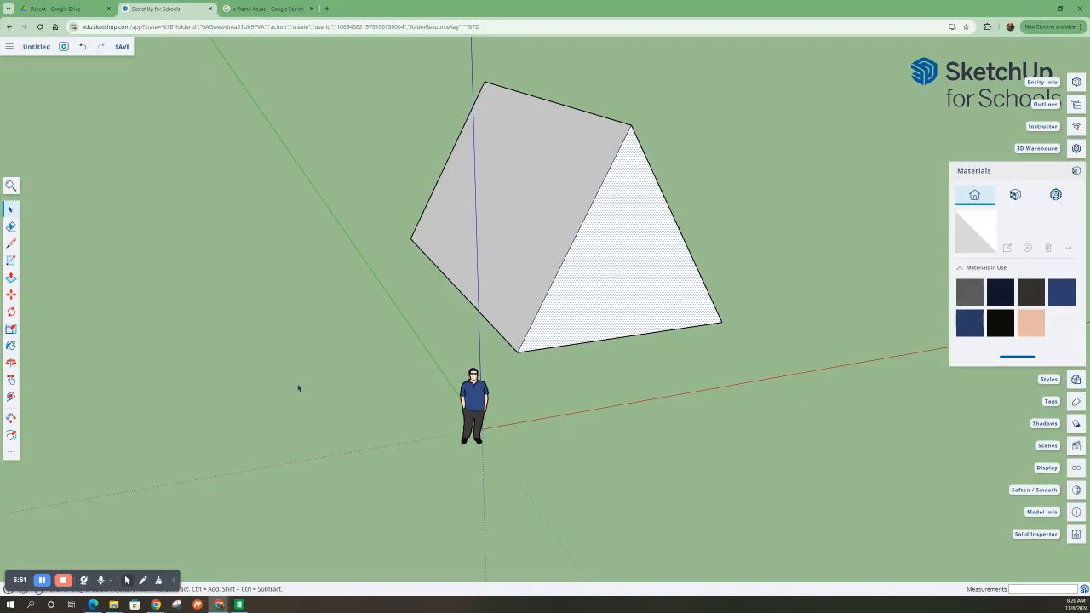
{"action": "left_click", "coordinate": [11, 435]}
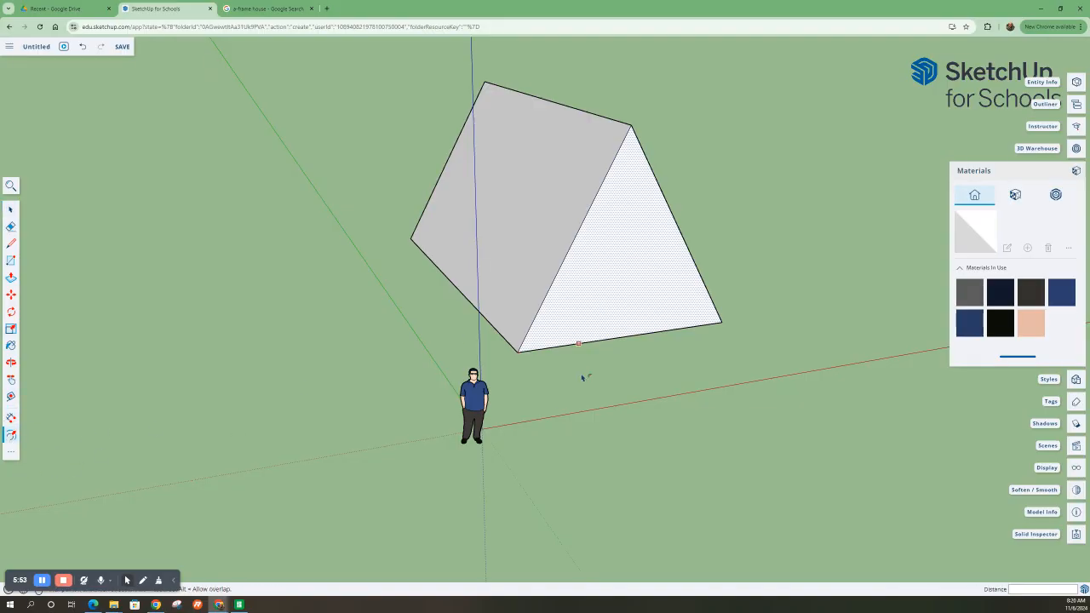
{"action": "left_click", "coordinate": [584, 312]}
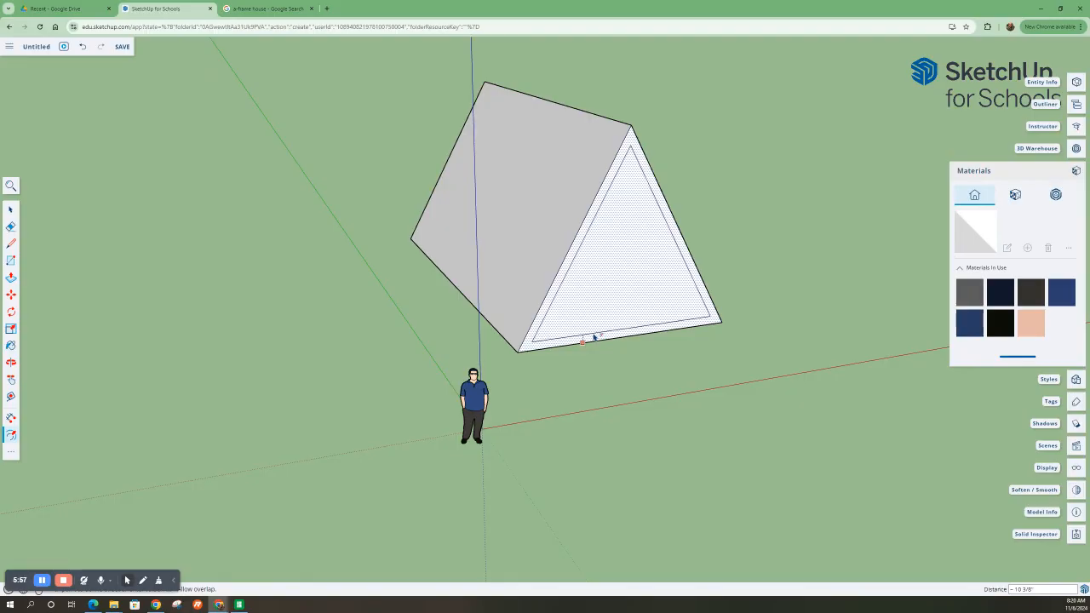
{"action": "left_click", "coordinate": [595, 338]}
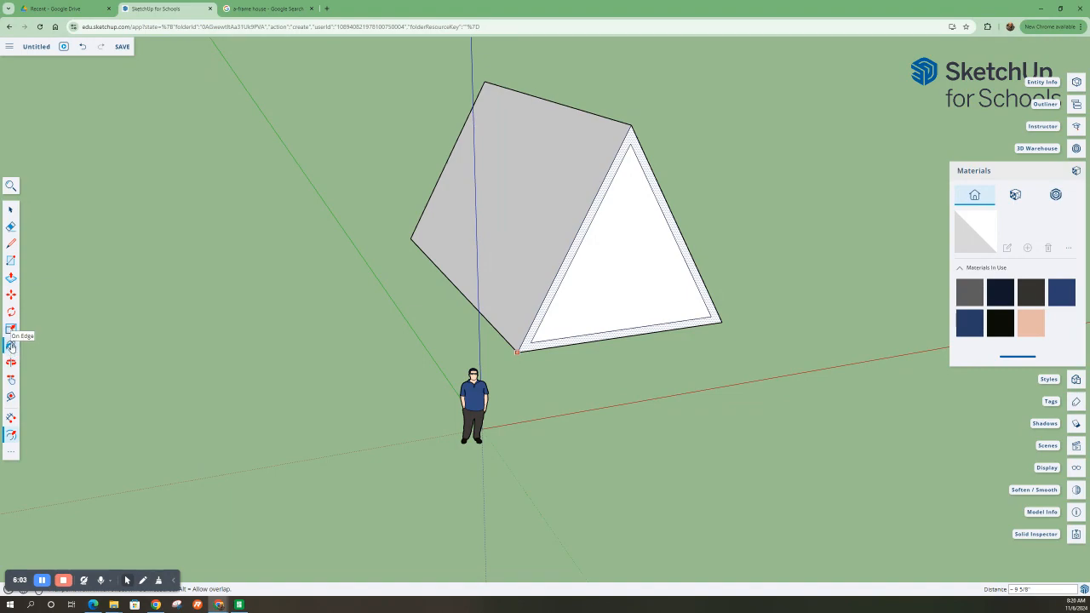
Push/Pull the inner triangle of the front face 7' 2 3/8" inward to form a recessed front, and clear the selection.
{"action": "left_click", "coordinate": [11, 277]}
{"action": "key", "text": "space"}
{"action": "left_click", "coordinate": [622, 300]}
{"action": "scroll", "coordinate": [698, 236], "scroll_direction": "up", "scroll_amount": 2}
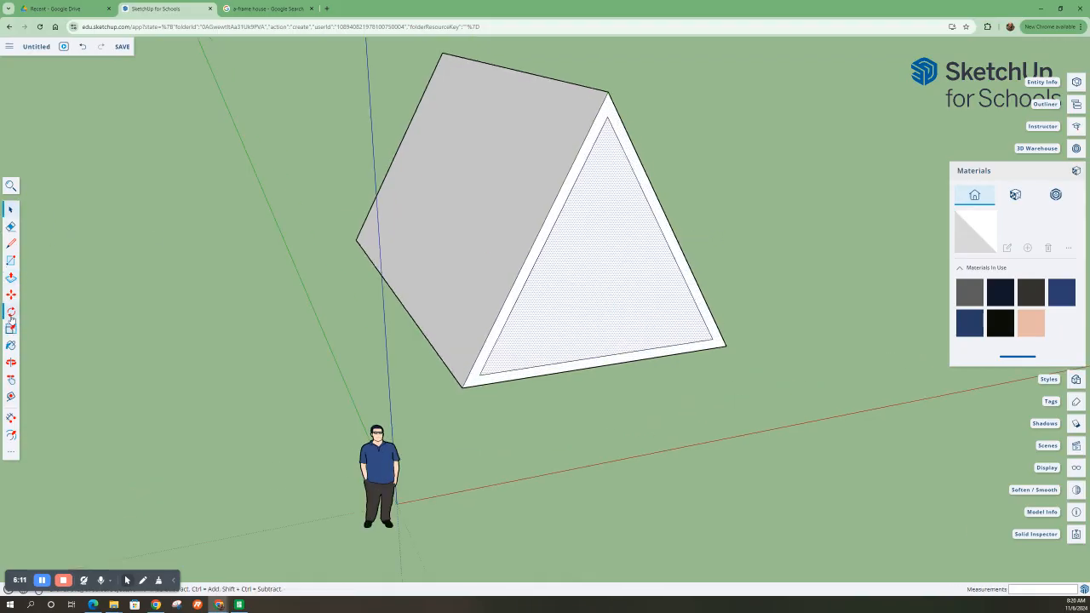
{"action": "left_click", "coordinate": [11, 277]}
{"action": "left_click", "coordinate": [599, 311]}
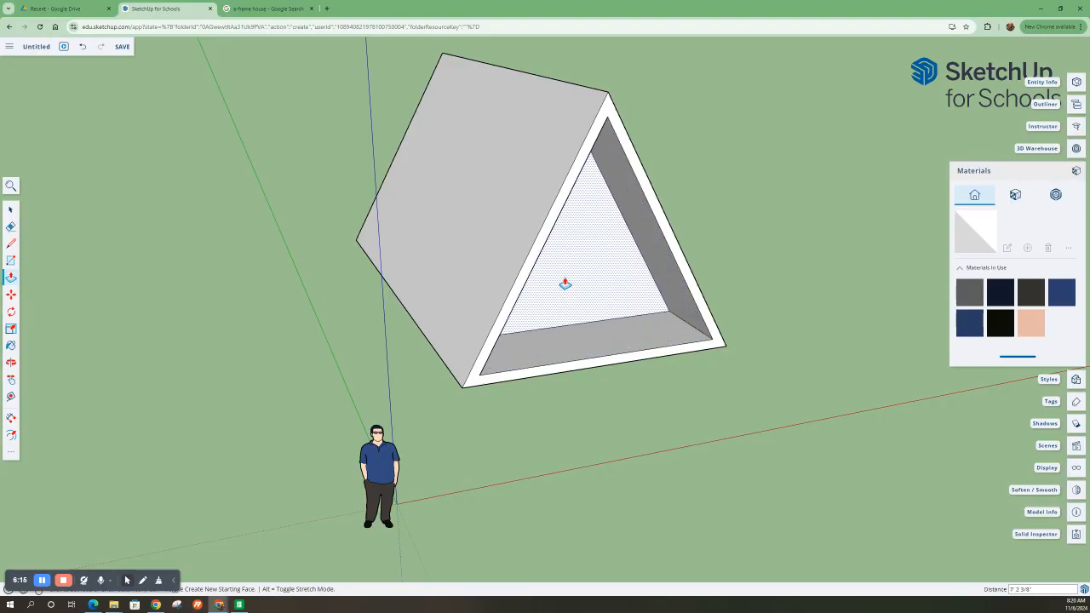
{"action": "middle_click_drag", "start_coordinate": [608, 338], "coordinate": [337, 369]}
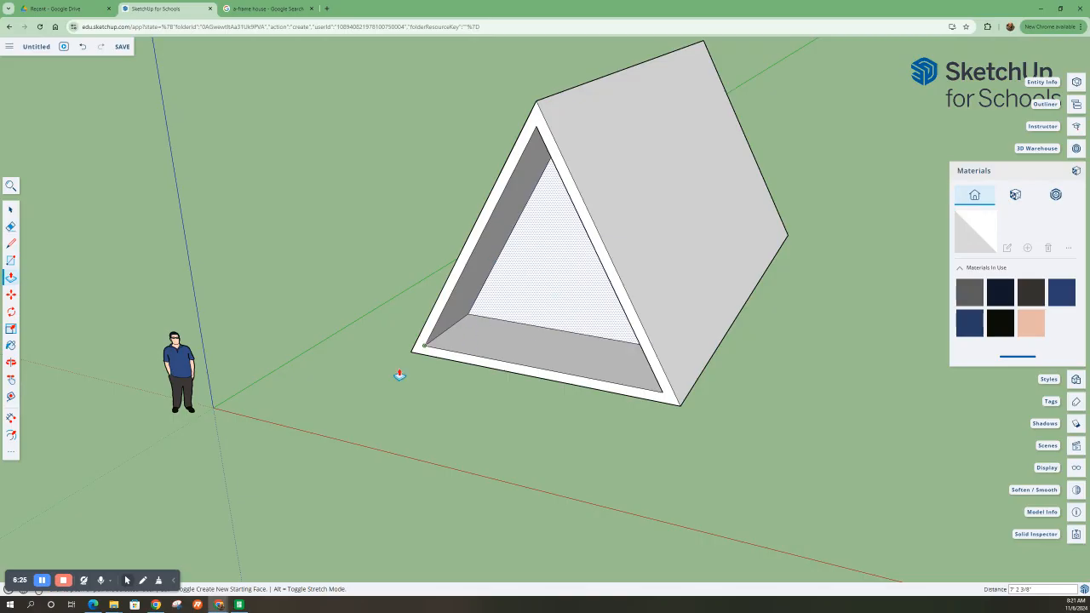
{"action": "middle_click_drag", "start_coordinate": [535, 420], "coordinate": [438, 430]}
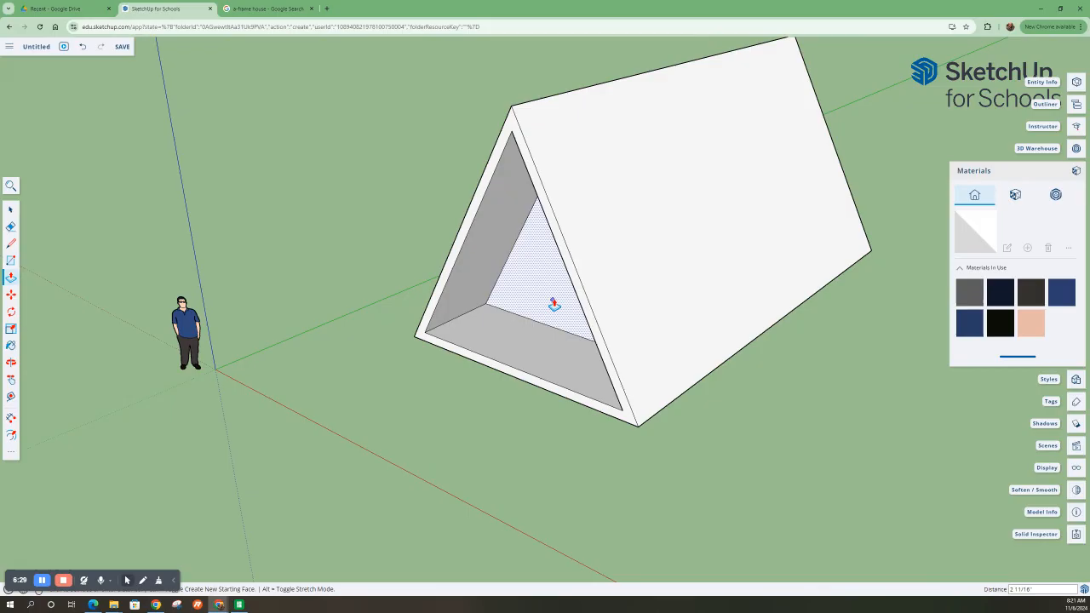
{"action": "middle_click_drag", "start_coordinate": [498, 466], "coordinate": [791, 382]}
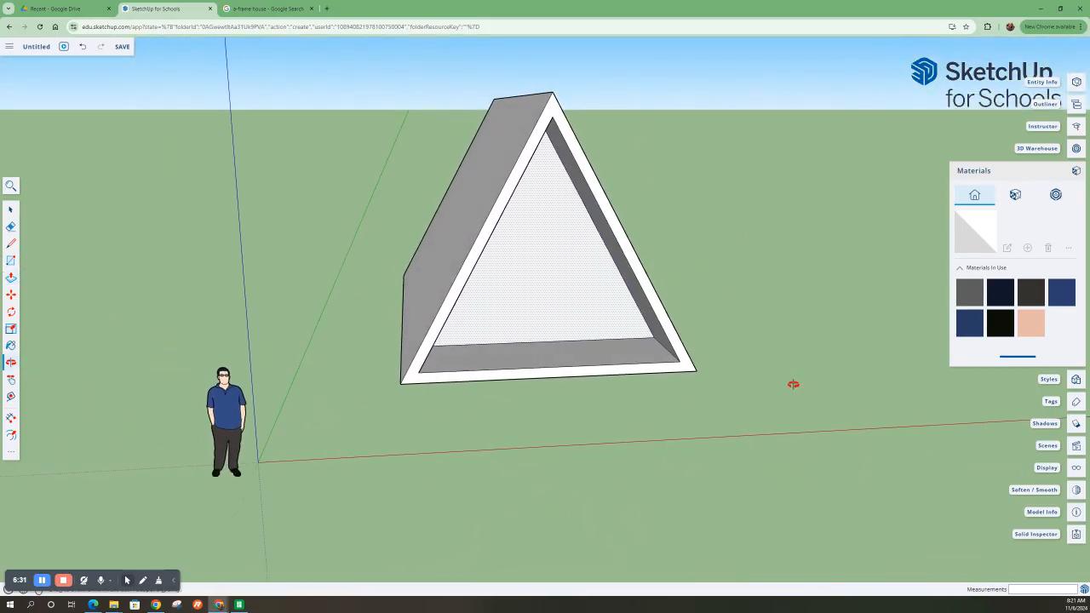
{"action": "left_click", "coordinate": [11, 210]}
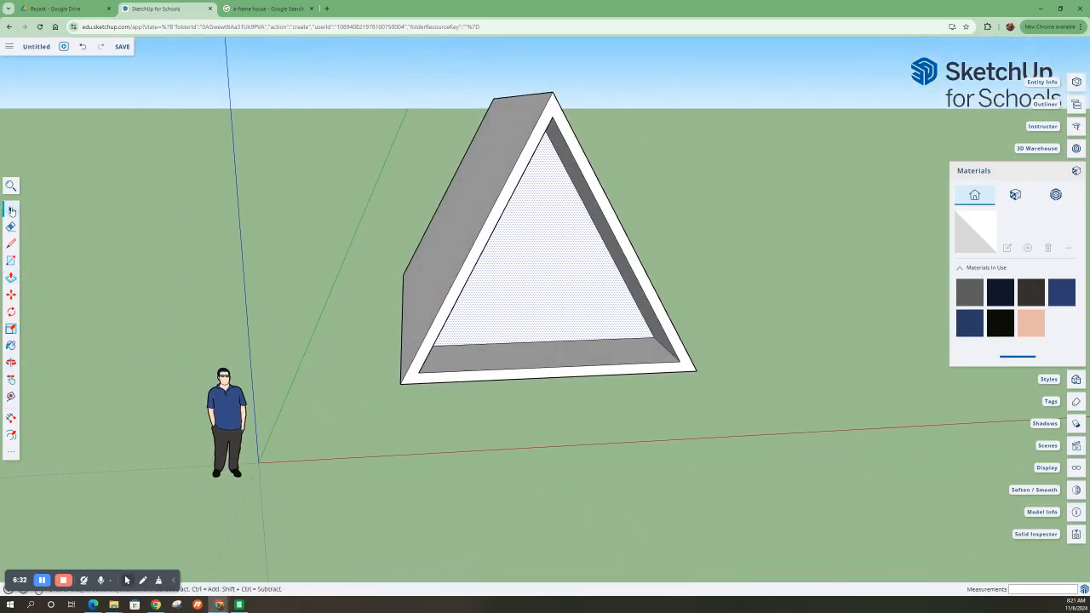
{"action": "left_click", "coordinate": [351, 417]}
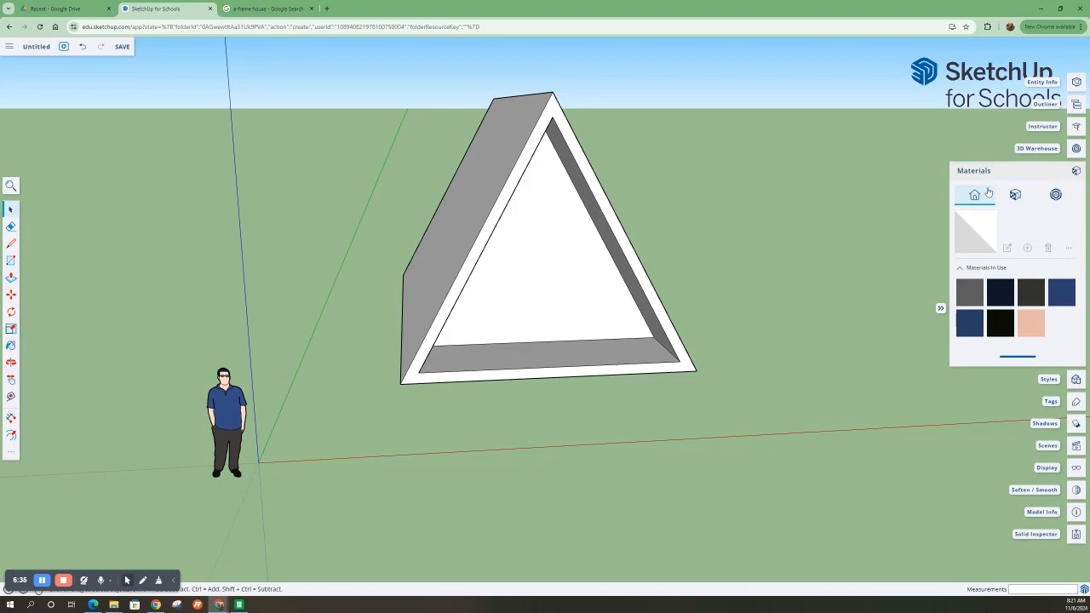
Paint the recess floor and both sloping inner walls with the light striped wood material.
{"action": "left_click", "coordinate": [1009, 170]}
{"action": "middle_click_drag", "start_coordinate": [458, 356], "coordinate": [596, 383]}
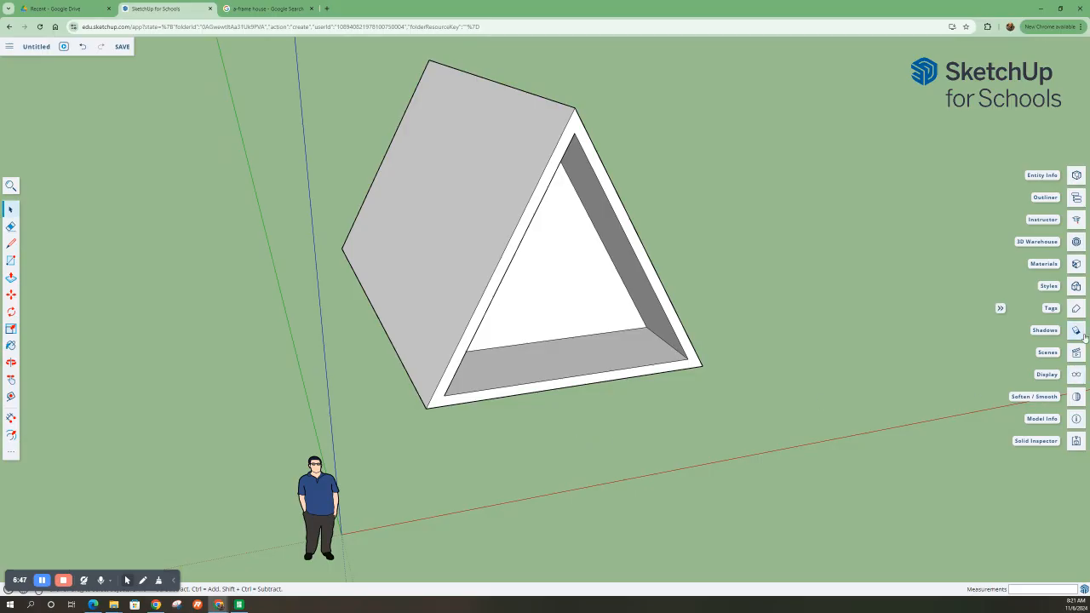
{"action": "left_click", "coordinate": [1076, 264]}
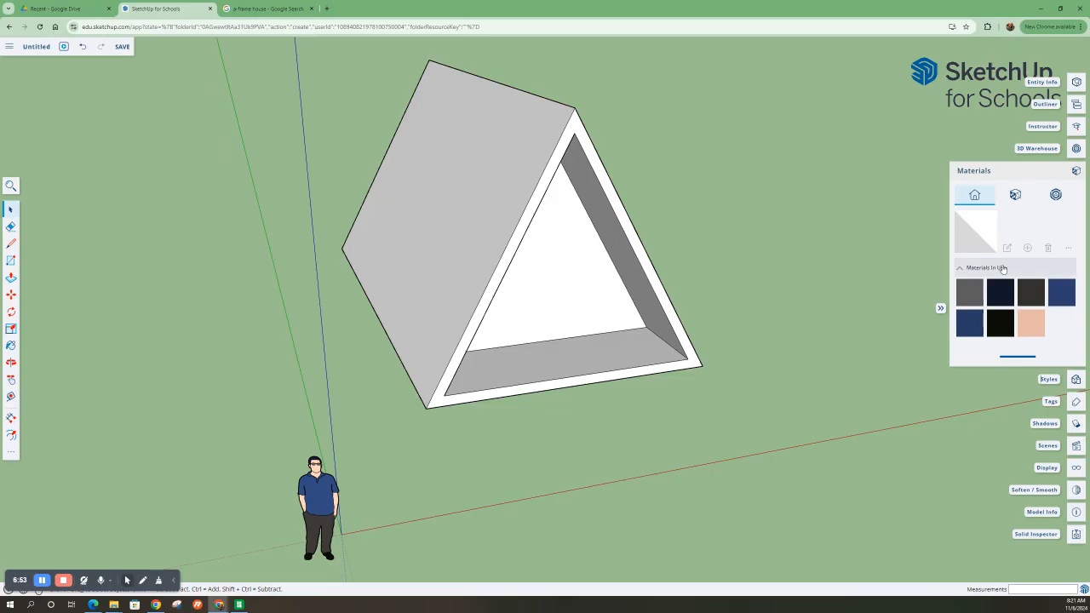
{"action": "left_click", "coordinate": [1015, 195]}
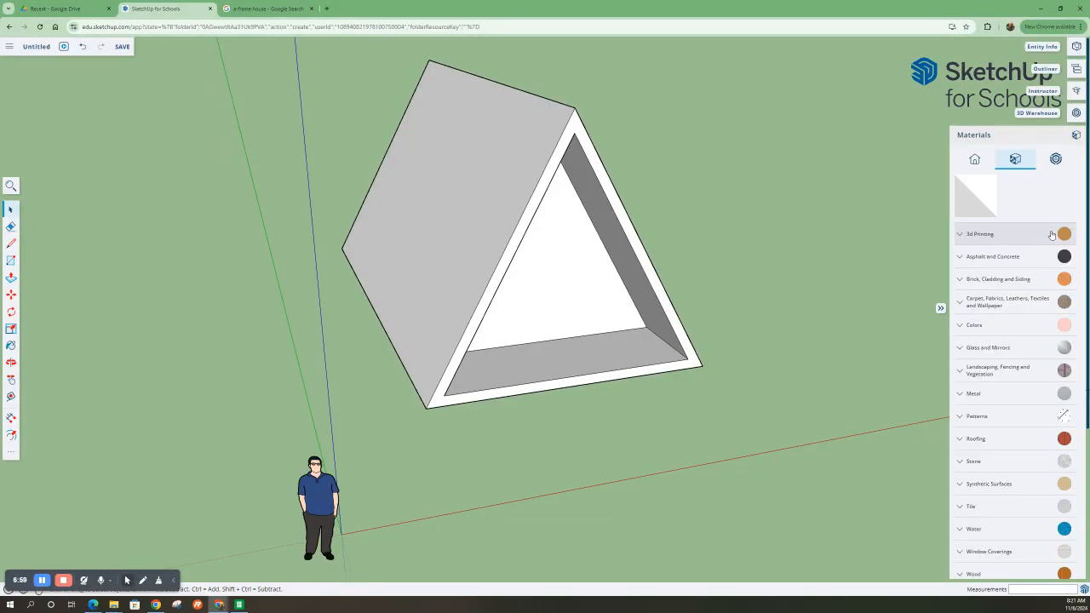
{"action": "scroll", "coordinate": [1018, 415], "scroll_direction": "down", "scroll_amount": 3}
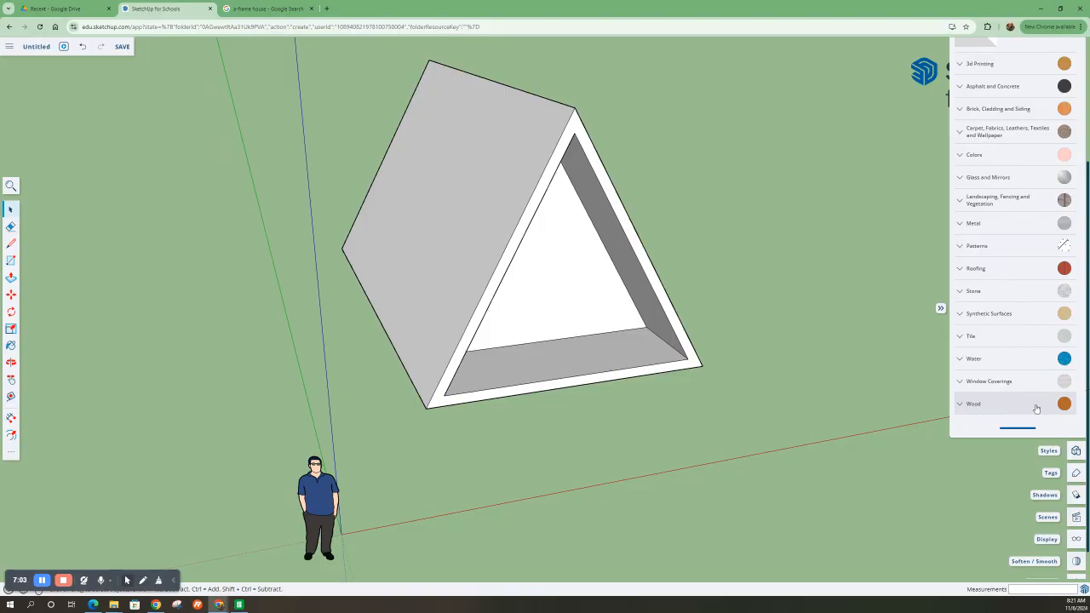
{"action": "left_click", "coordinate": [1036, 407]}
{"action": "left_click", "coordinate": [971, 462]}
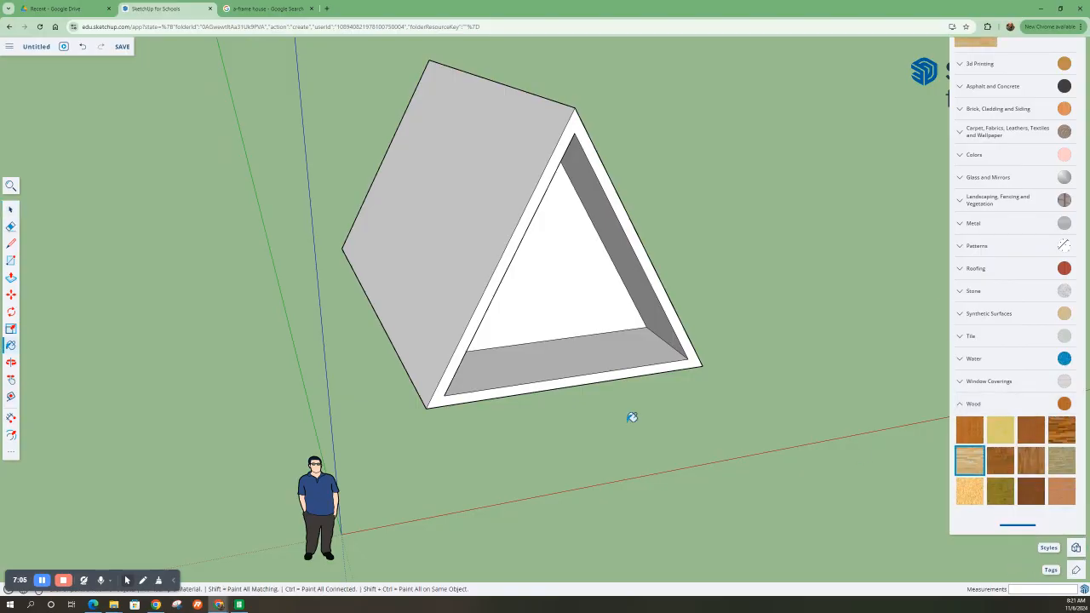
{"action": "left_click", "coordinate": [541, 356]}
{"action": "left_click", "coordinate": [657, 306]}
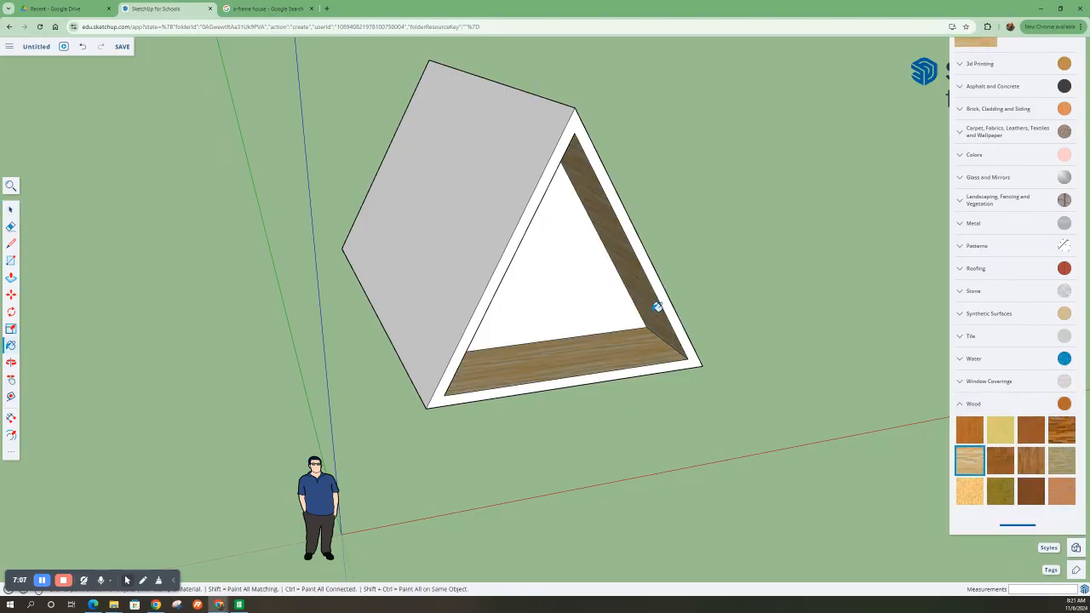
{"action": "middle_click_drag", "start_coordinate": [611, 337], "coordinate": [465, 270]}
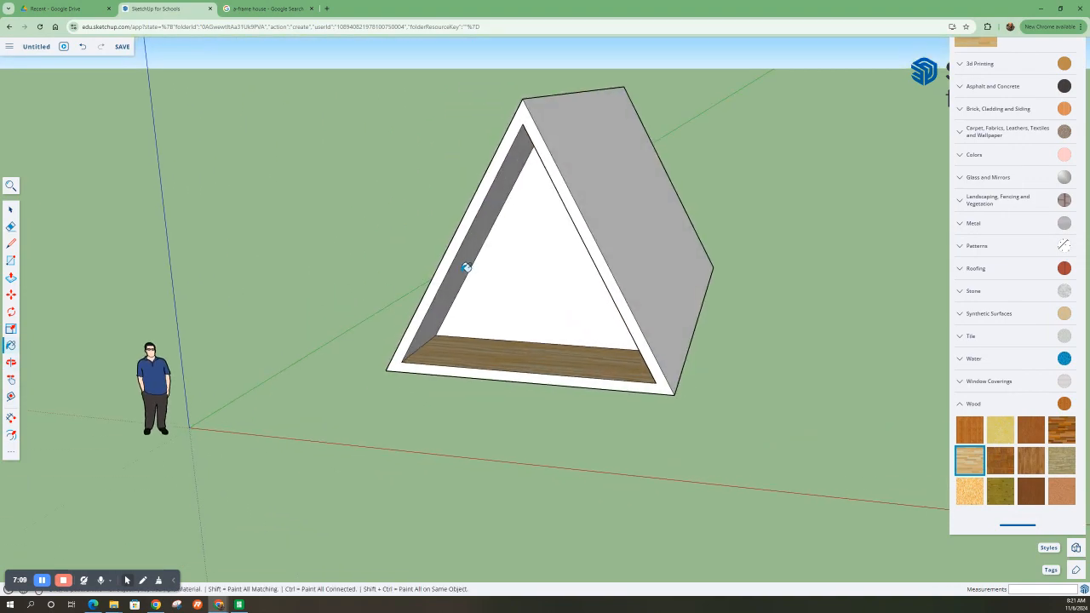
{"action": "left_click", "coordinate": [466, 267]}
Paint the triangular front border of the house with the same light wood material.
{"action": "mouse_move", "coordinate": [548, 375]}
{"action": "middle_mouse_down"}
{"action": "mouse_move", "coordinate": [519, 421]}
{"action": "mouse_move", "coordinate": [627, 413]}
{"action": "mouse_move", "coordinate": [710, 474]}
{"action": "mouse_move", "coordinate": [734, 400]}
{"action": "mouse_move", "coordinate": [755, 384]}
{"action": "middle_mouse_up"}
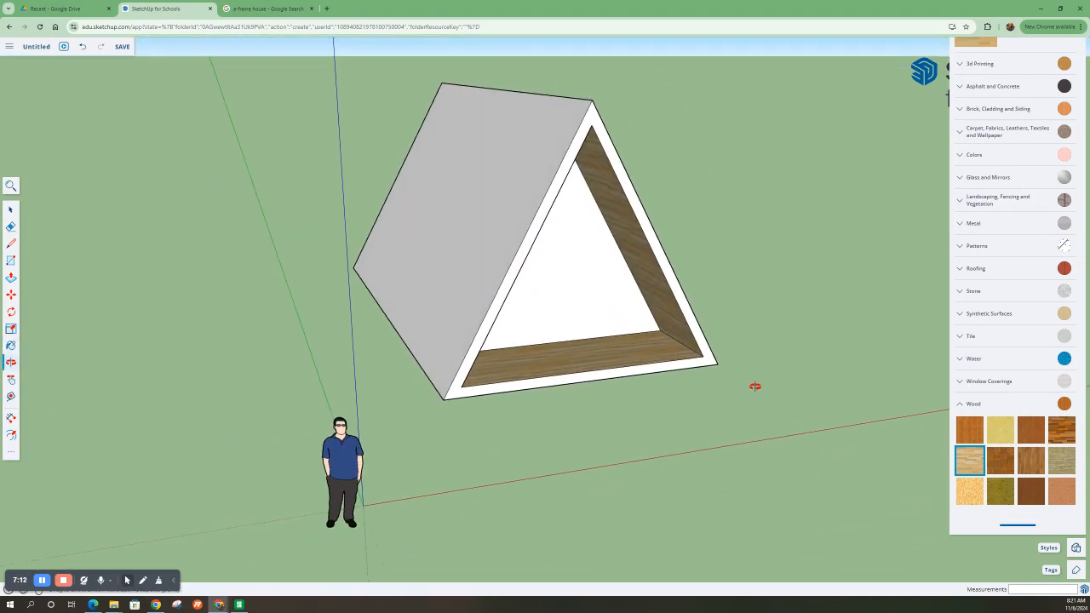
{"action": "left_click", "coordinate": [672, 364]}
{"action": "middle_click_drag", "start_coordinate": [630, 369], "coordinate": [451, 373]}
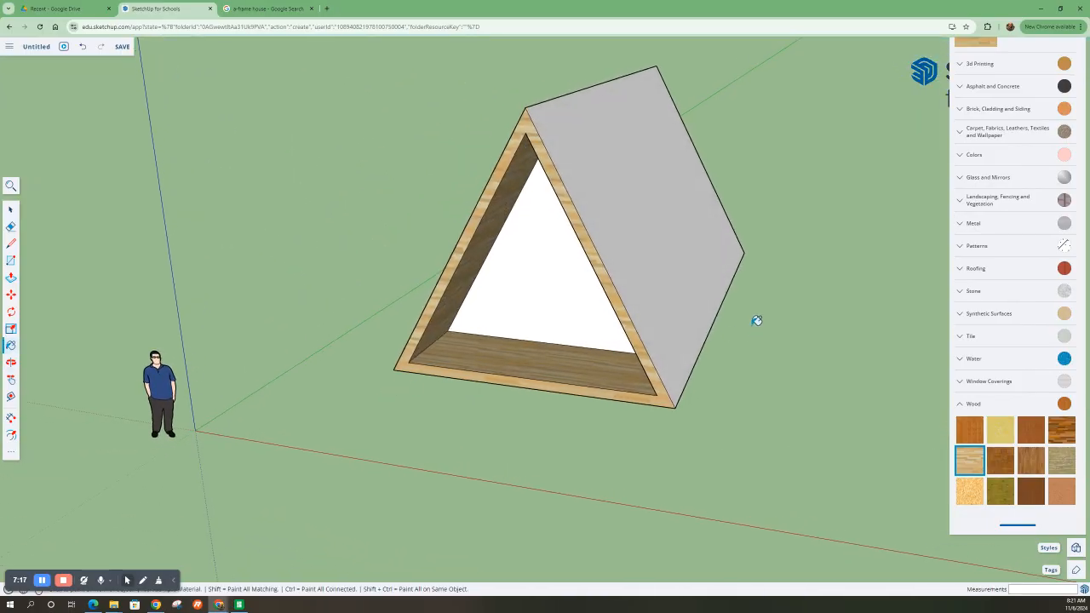
Paint both outer roof slopes with the tan shingle material from the Roofing collection.
{"action": "middle_click_drag", "start_coordinate": [562, 352], "coordinate": [737, 348]}
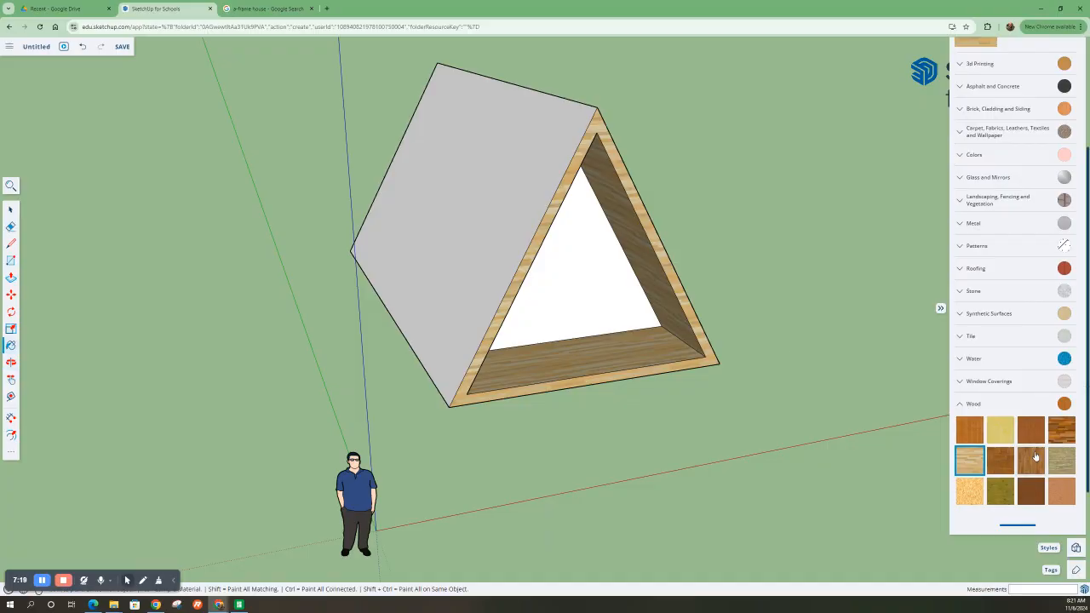
{"action": "left_click", "coordinate": [989, 269]}
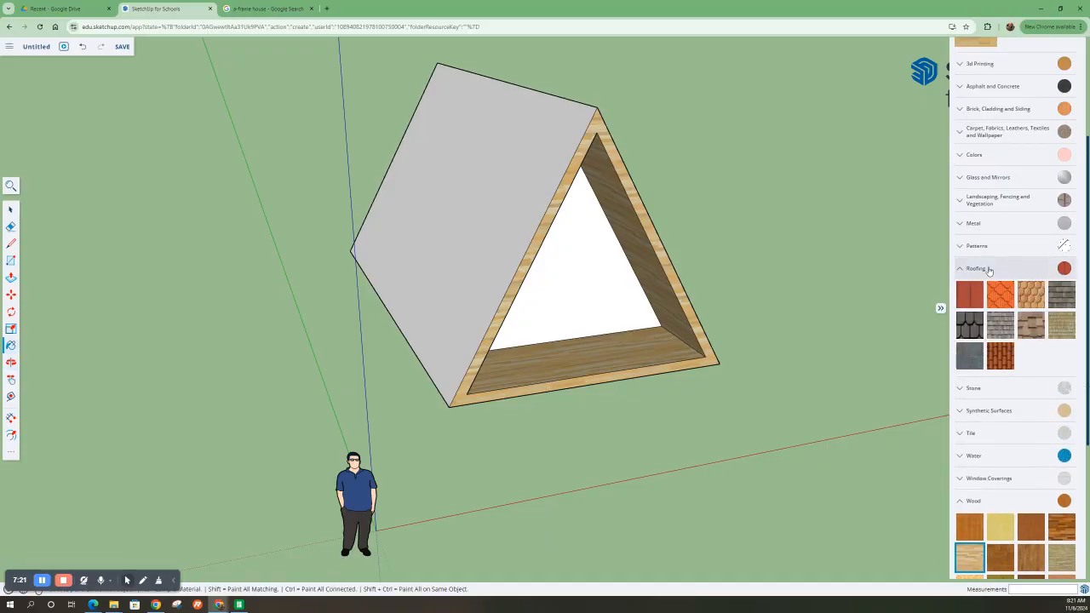
{"action": "left_click", "coordinate": [1061, 296]}
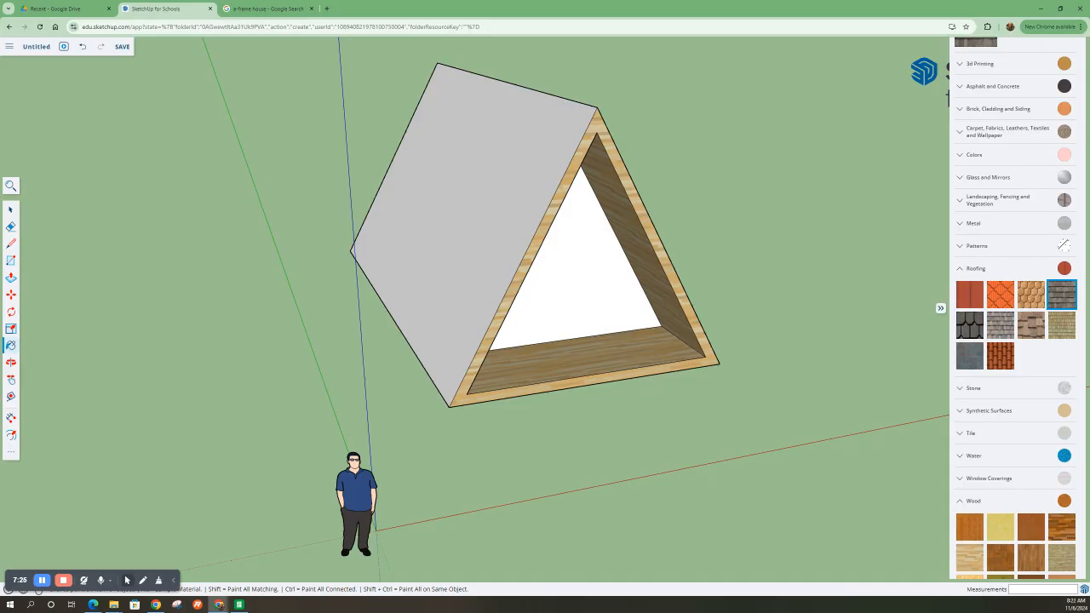
{"action": "left_click", "coordinate": [1063, 325]}
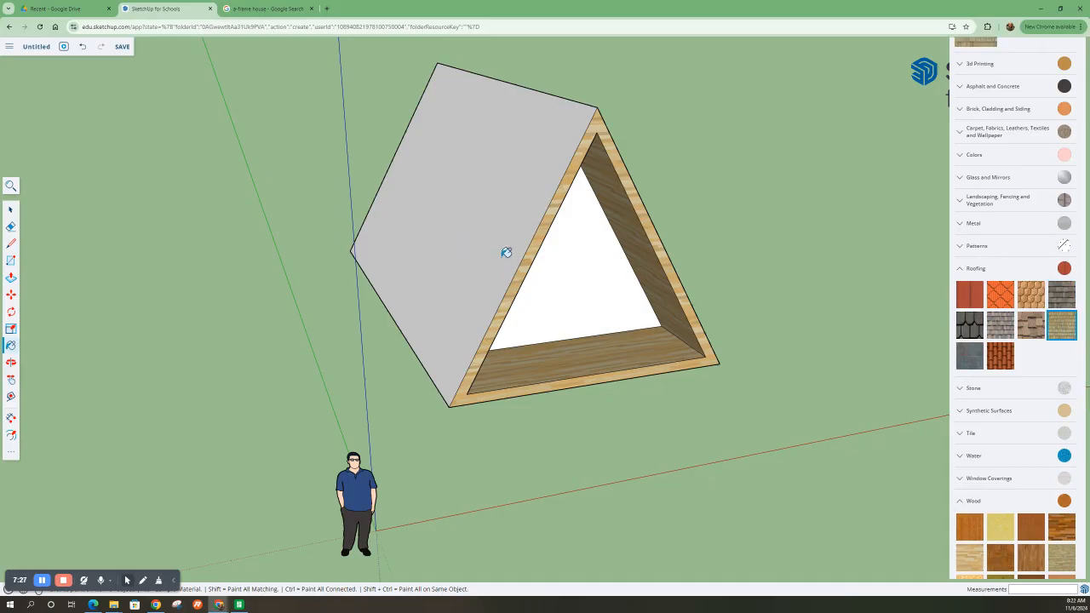
{"action": "left_click", "coordinate": [505, 252]}
{"action": "mouse_move", "coordinate": [619, 326]}
{"action": "middle_mouse_down"}
{"action": "mouse_move", "coordinate": [377, 329]}
{"action": "mouse_move", "coordinate": [634, 226]}
{"action": "middle_mouse_up"}
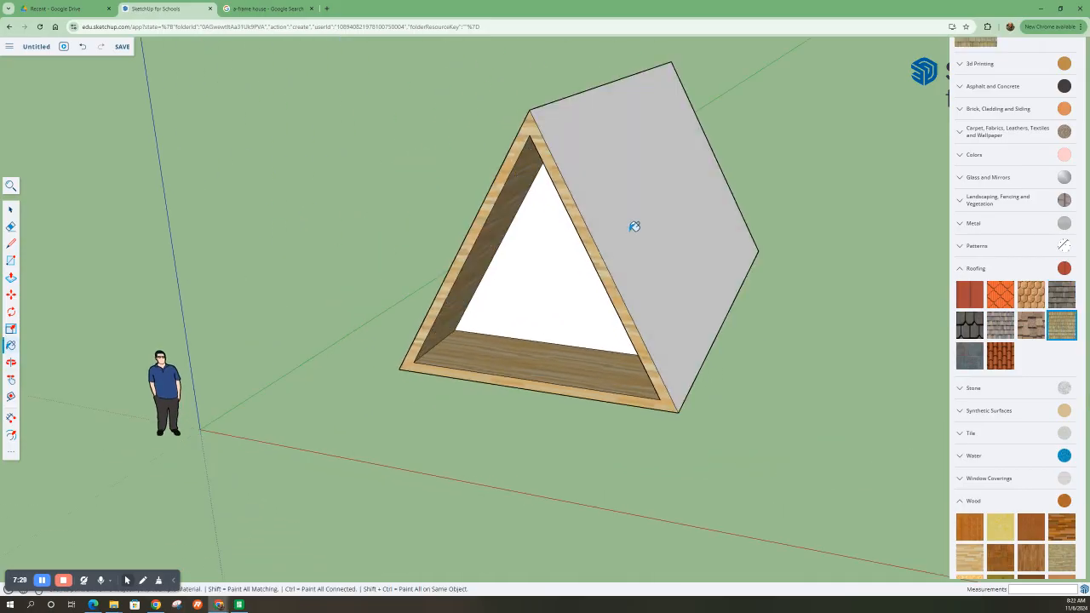
{"action": "left_click", "coordinate": [634, 227]}
{"action": "mouse_move", "coordinate": [604, 312]}
{"action": "middle_mouse_down"}
{"action": "mouse_move", "coordinate": [523, 333]}
{"action": "mouse_move", "coordinate": [470, 304]}
{"action": "mouse_move", "coordinate": [846, 356]}
{"action": "middle_mouse_up"}
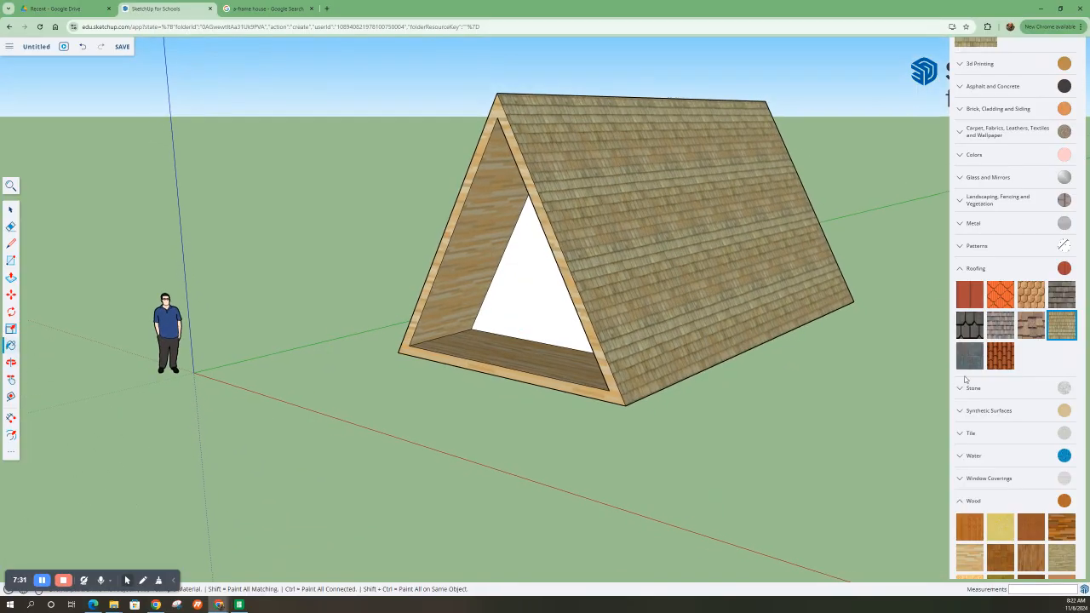
Paint the recessed triangular front wall with the pale blue translucent material from the Glass and Mirrors collection.
{"action": "middle_click_drag", "start_coordinate": [576, 401], "coordinate": [759, 383]}
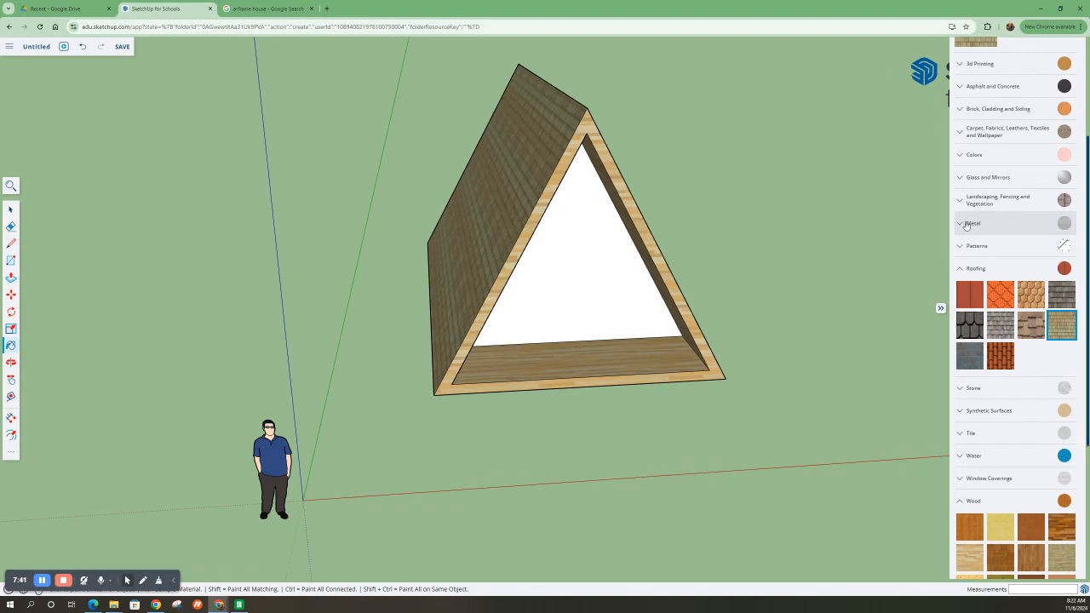
{"action": "left_click", "coordinate": [962, 179]}
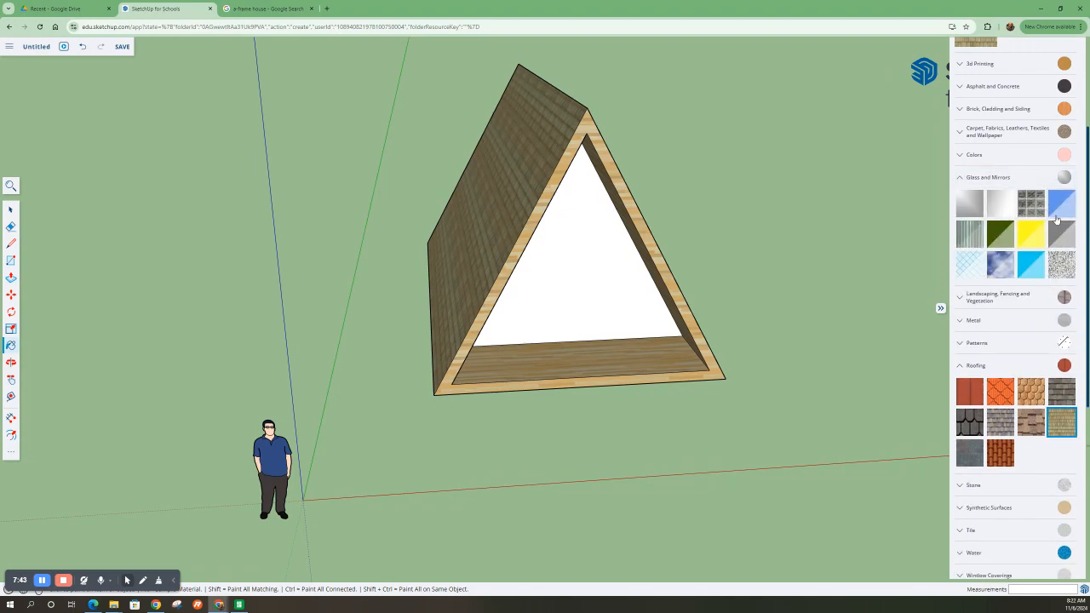
{"action": "left_click", "coordinate": [969, 265]}
{"action": "left_click", "coordinate": [593, 299]}
{"action": "mouse_move", "coordinate": [626, 336]}
{"action": "middle_mouse_down"}
{"action": "mouse_move", "coordinate": [579, 309]}
{"action": "mouse_move", "coordinate": [494, 287]}
{"action": "mouse_move", "coordinate": [546, 300]}
{"action": "mouse_move", "coordinate": [480, 319]}
{"action": "mouse_move", "coordinate": [469, 341]}
{"action": "mouse_move", "coordinate": [632, 304]}
{"action": "middle_mouse_up"}
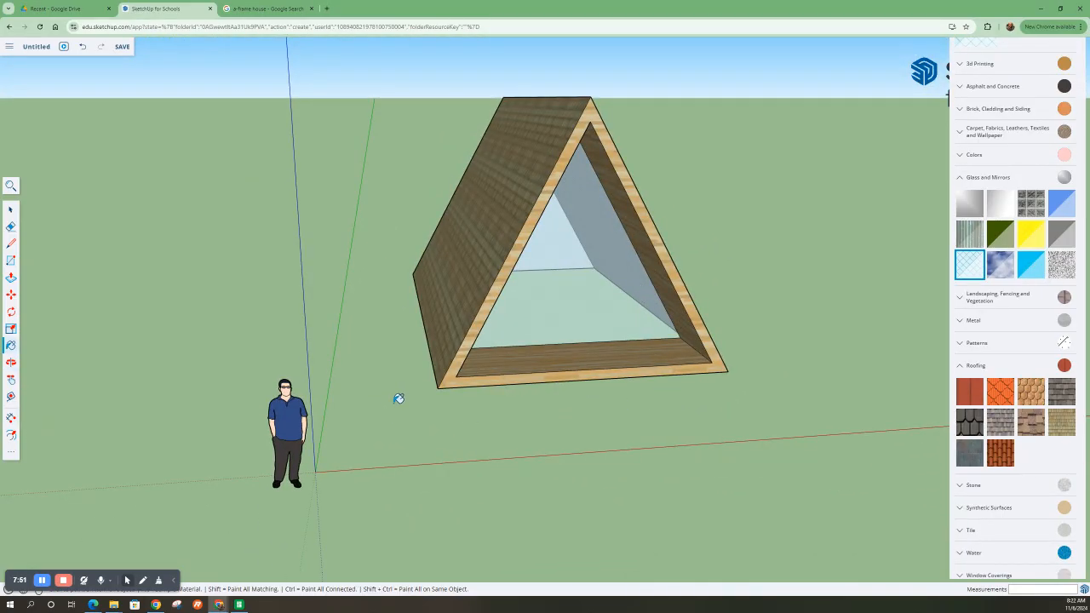
{"action": "scroll", "coordinate": [397, 398], "scroll_direction": "down", "scroll_amount": 1}
{"action": "middle_click_drag", "start_coordinate": [465, 423], "coordinate": [494, 449]}
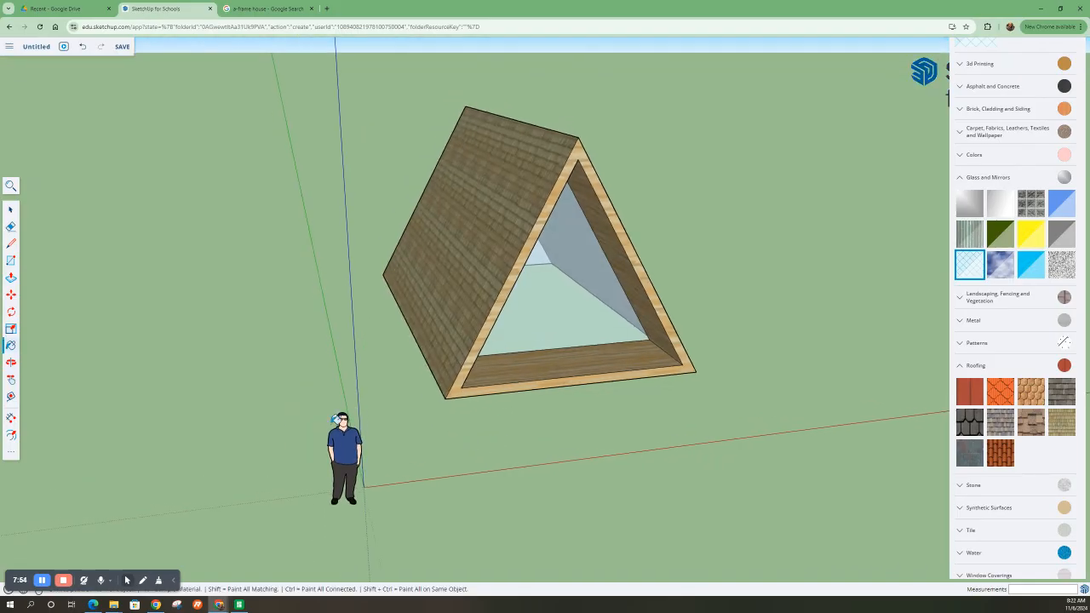
Draw an upright door rectangle on the glass front wall, starting on its bottom edge left of centre.
{"action": "left_click", "coordinate": [12, 264]}
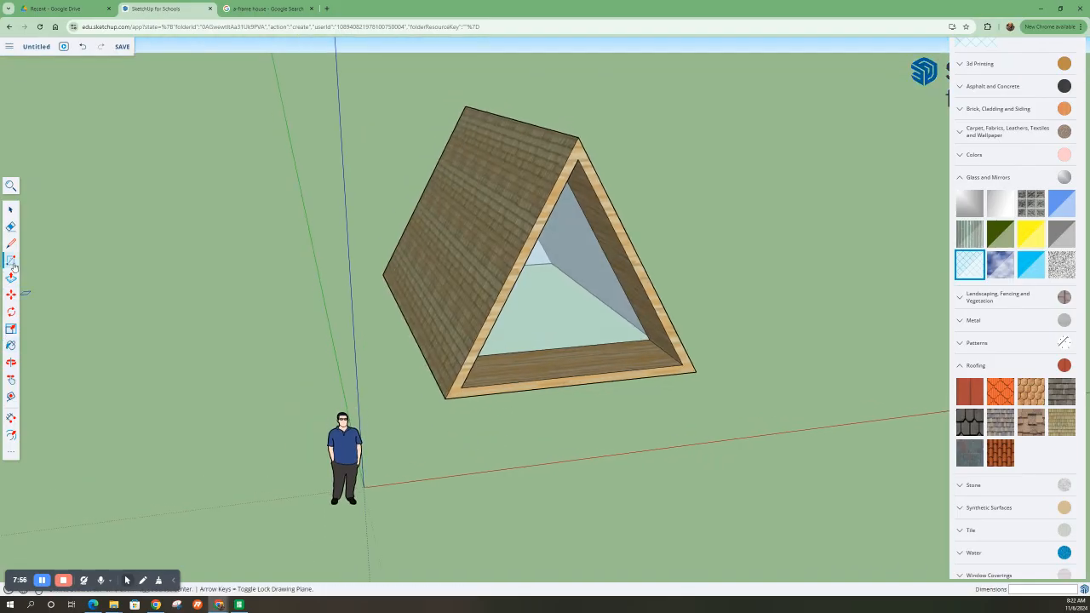
{"action": "middle_click_drag", "start_coordinate": [533, 348], "coordinate": [503, 345]}
{"action": "left_click", "coordinate": [499, 349]}
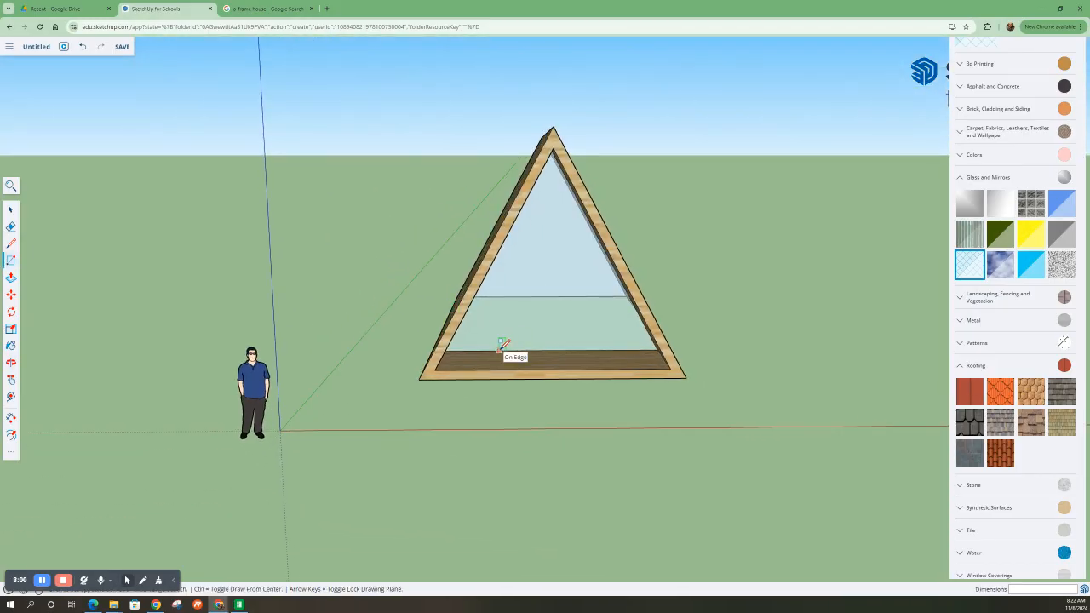
{"action": "left_click", "coordinate": [538, 271]}
{"action": "key", "text": "p"}
{"action": "middle_click_drag", "start_coordinate": [516, 323], "coordinate": [514, 330]}
{"action": "middle_click_drag", "start_coordinate": [478, 283], "coordinate": [551, 364]}
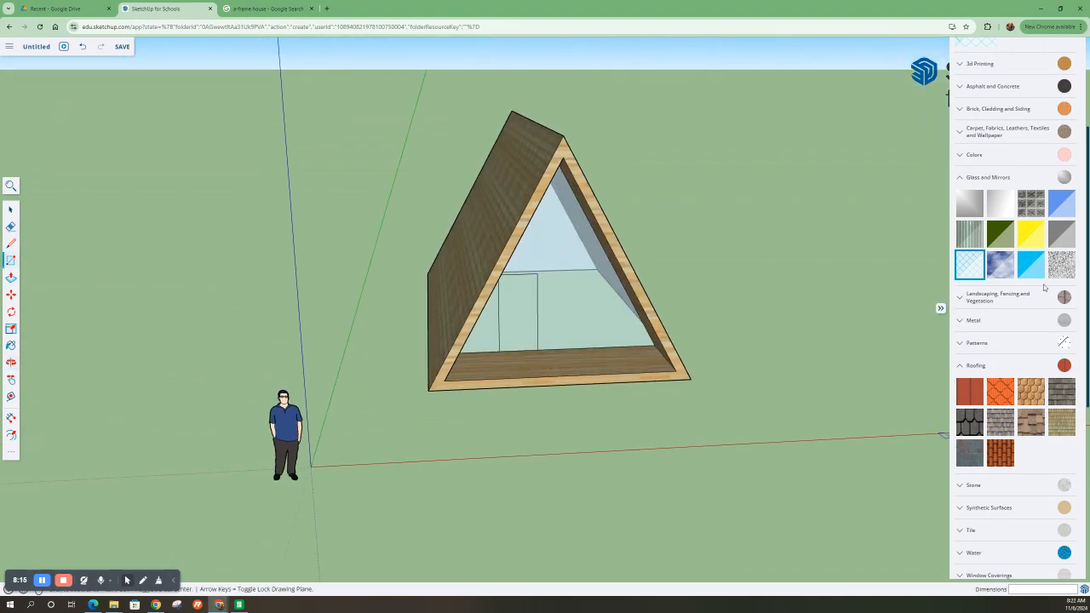
Paint the door rectangle with the orange-brown strip wood material from the Wood collection.
{"action": "scroll", "coordinate": [1035, 430], "scroll_direction": "down", "scroll_amount": 1}
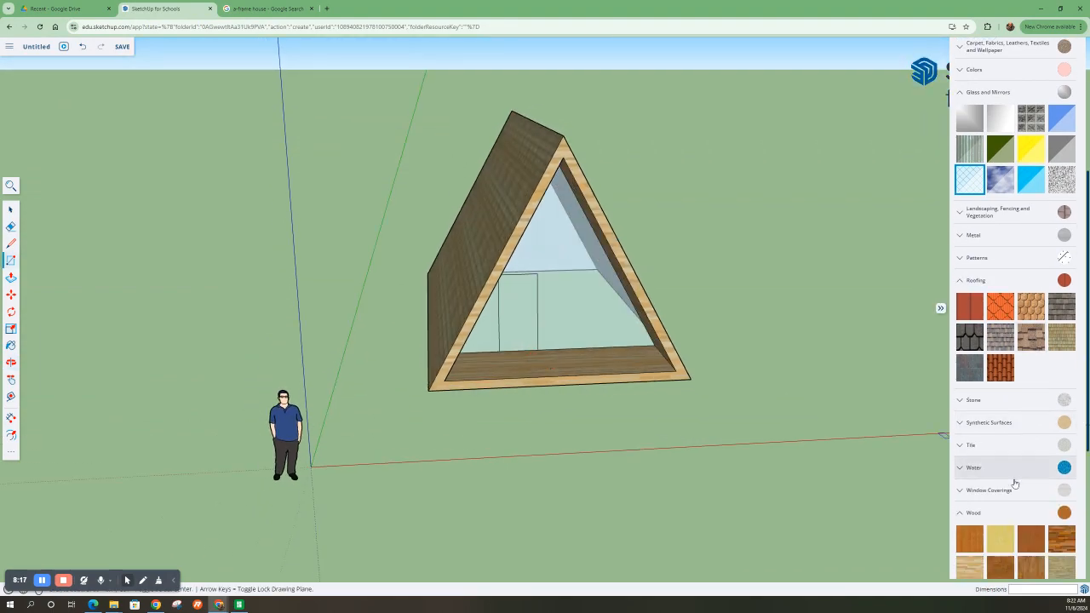
{"action": "scroll", "coordinate": [1004, 535], "scroll_direction": "down", "scroll_amount": 1}
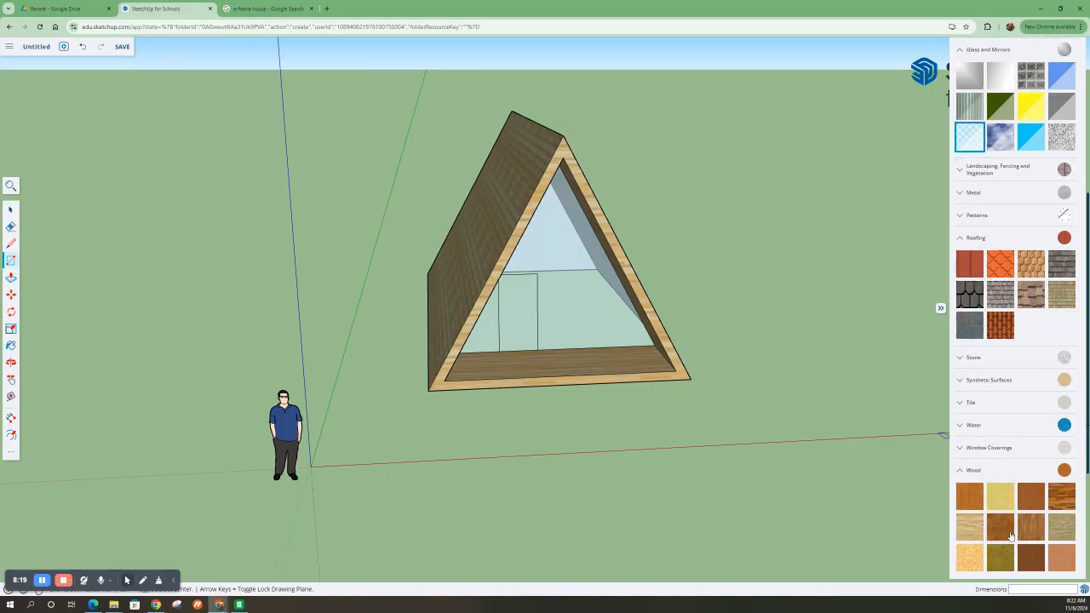
{"action": "left_click", "coordinate": [1062, 496]}
{"action": "left_click", "coordinate": [516, 314]}
{"action": "mouse_move", "coordinate": [516, 313]}
{"action": "middle_mouse_down"}
{"action": "mouse_move", "coordinate": [487, 281]}
{"action": "mouse_move", "coordinate": [428, 308]}
{"action": "mouse_move", "coordinate": [443, 308]}
{"action": "middle_mouse_up"}
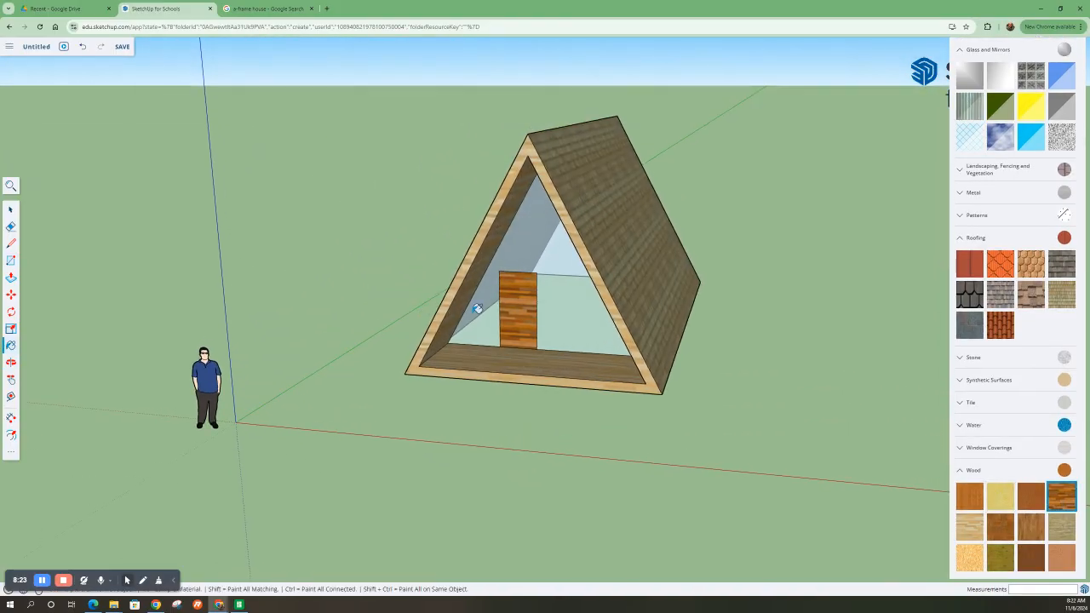
{"action": "mouse_move", "coordinate": [562, 342]}
{"action": "middle_mouse_down"}
{"action": "mouse_move", "coordinate": [604, 318]}
{"action": "mouse_move", "coordinate": [567, 319]}
{"action": "mouse_move", "coordinate": [549, 358]}
{"action": "mouse_move", "coordinate": [518, 351]}
{"action": "middle_mouse_up"}
{"action": "scroll", "coordinate": [502, 336], "scroll_direction": "up", "scroll_amount": 5}
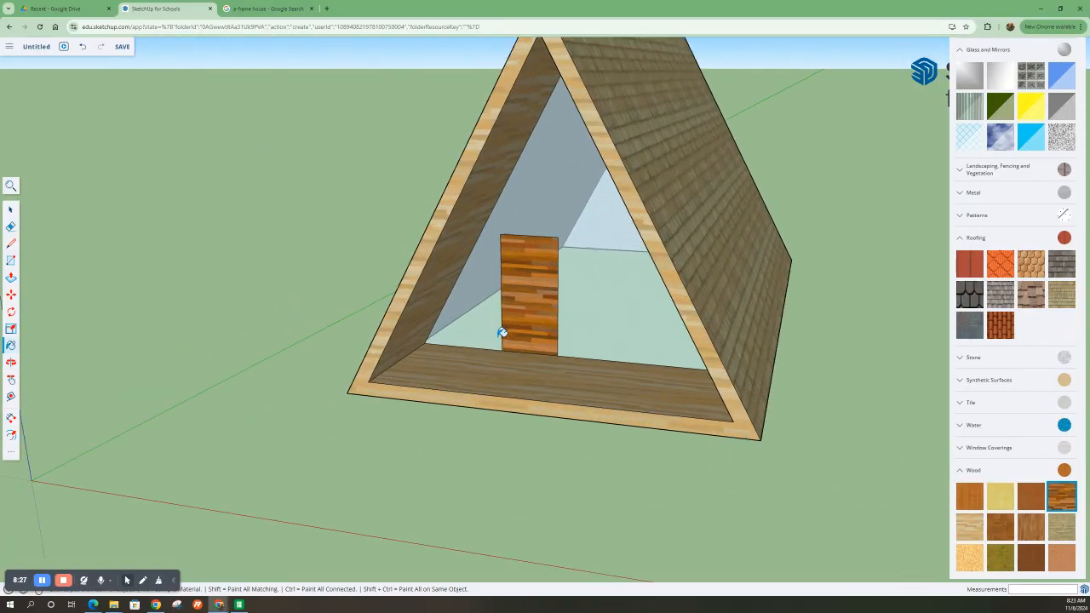
{"action": "key", "text": "shift+z"}
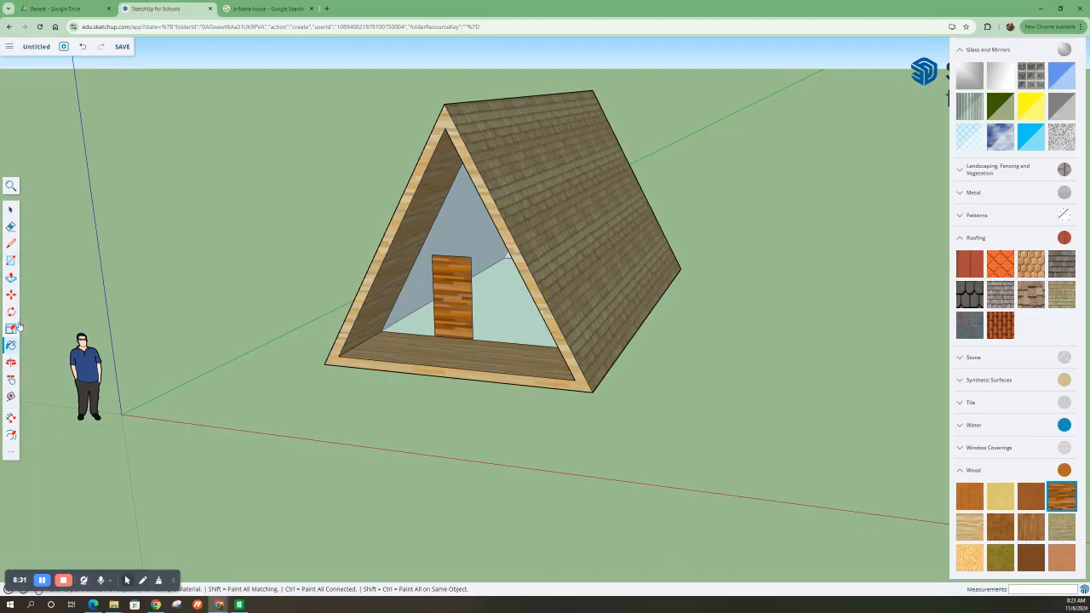
Offset the door's outline outward by about 4 1/4 inches on the glass wall to form a frame strip.
{"action": "left_click", "coordinate": [11, 435]}
{"action": "scroll", "coordinate": [491, 269], "scroll_direction": "up", "scroll_amount": 1}
{"action": "scroll", "coordinate": [459, 279], "scroll_direction": "up", "scroll_amount": 2}
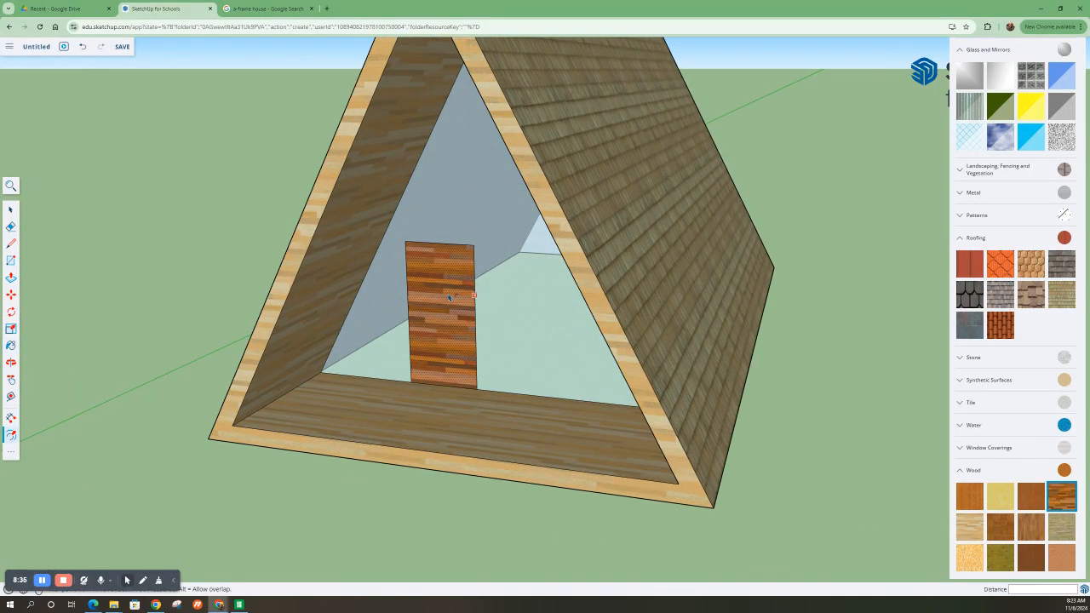
{"action": "left_click", "coordinate": [446, 297]}
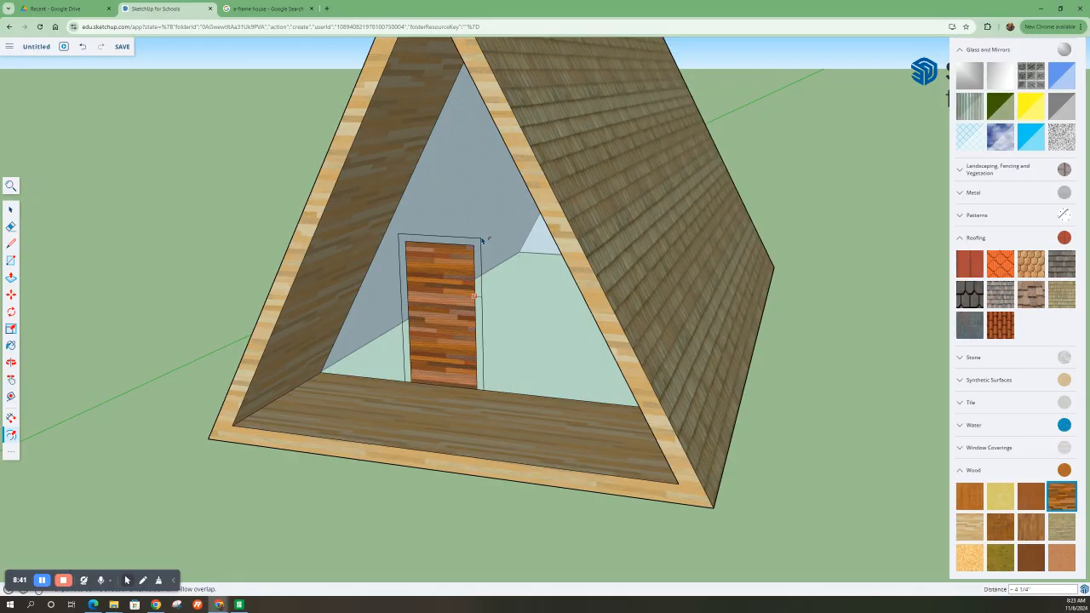
{"action": "left_click", "coordinate": [484, 239]}
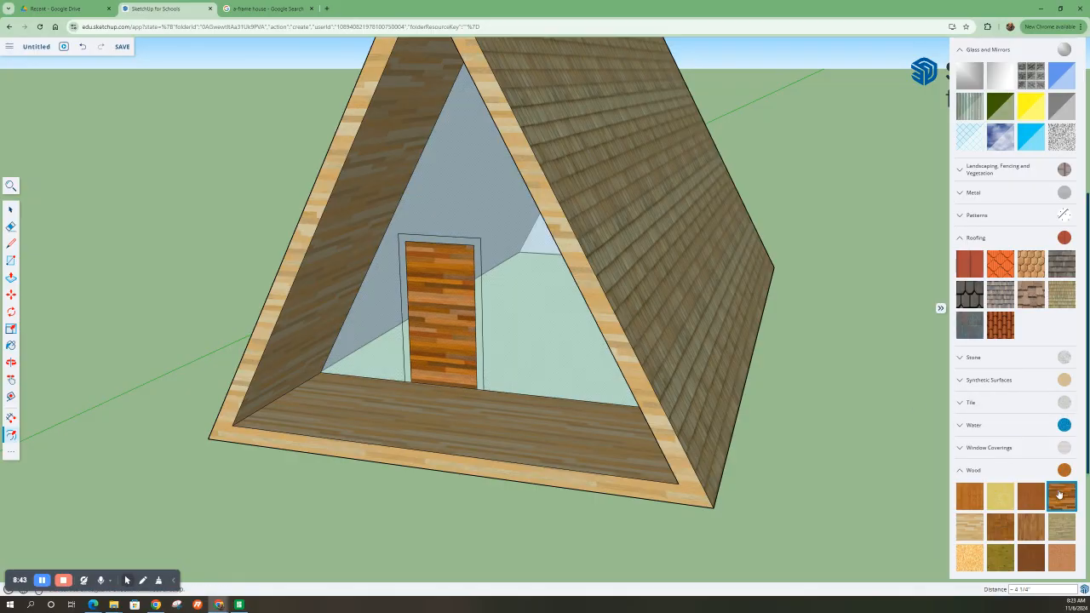
Select the narrow frame face around the door as the target for the Push/Pull tool.
{"action": "middle_click_drag", "start_coordinate": [434, 379], "coordinate": [150, 304]}
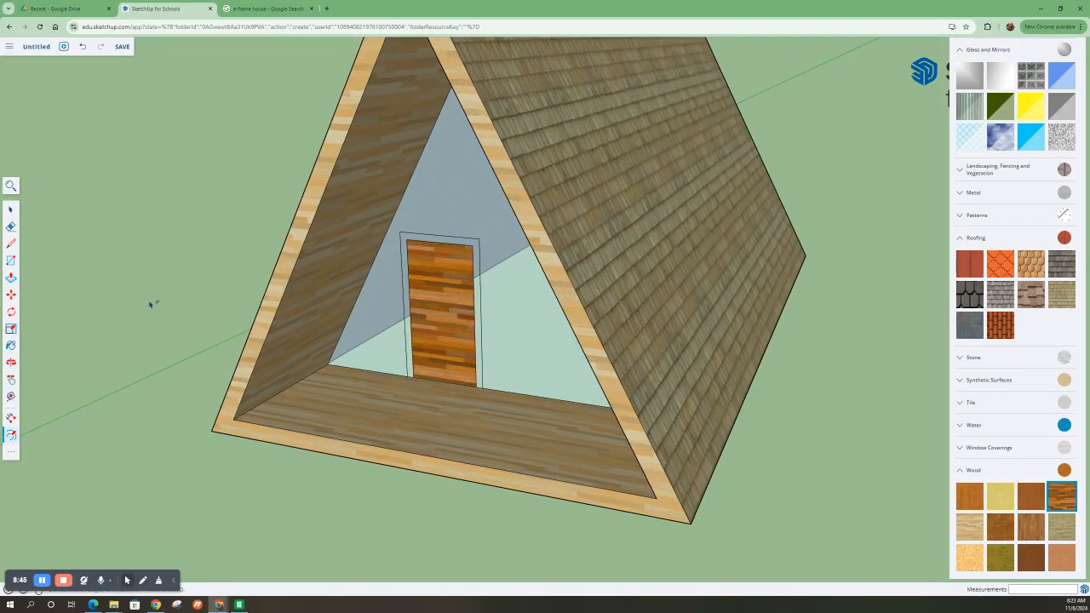
{"action": "left_click", "coordinate": [10, 209]}
{"action": "scroll", "coordinate": [525, 273], "scroll_direction": "up", "scroll_amount": 3}
{"action": "left_click", "coordinate": [505, 289]}
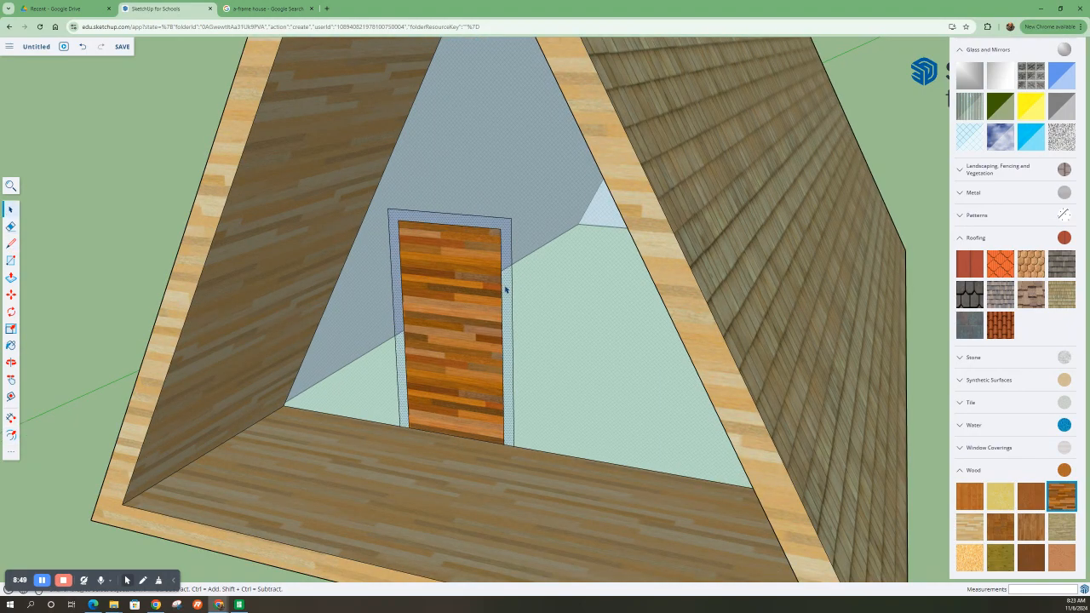
{"action": "left_click", "coordinate": [10, 277]}
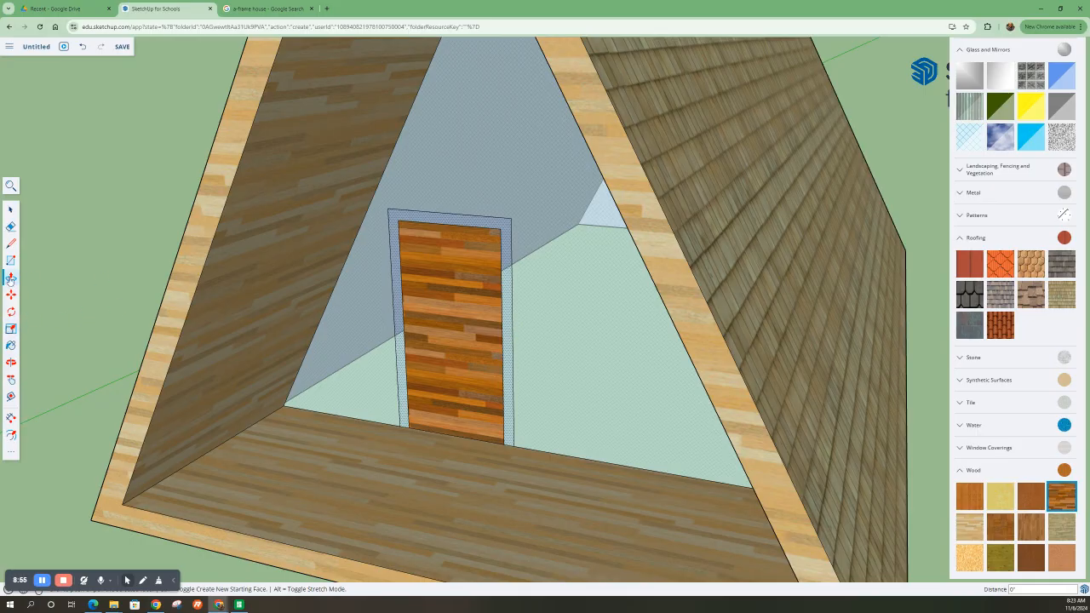
{"action": "left_click", "coordinate": [508, 320]}
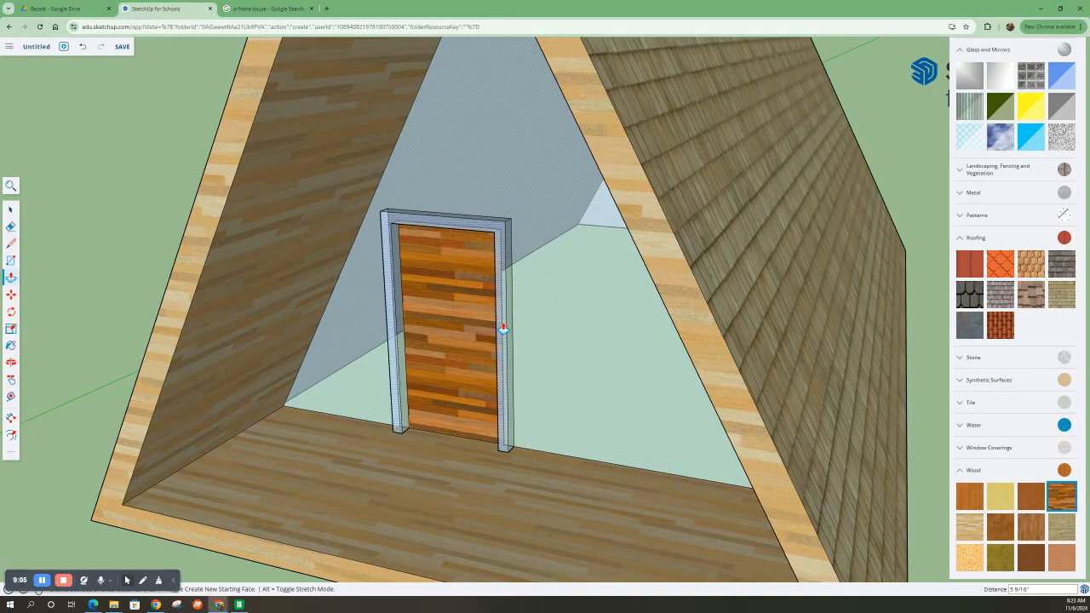
{"action": "left_click", "coordinate": [503, 332]}
{"action": "key", "text": "ctrl+z"}
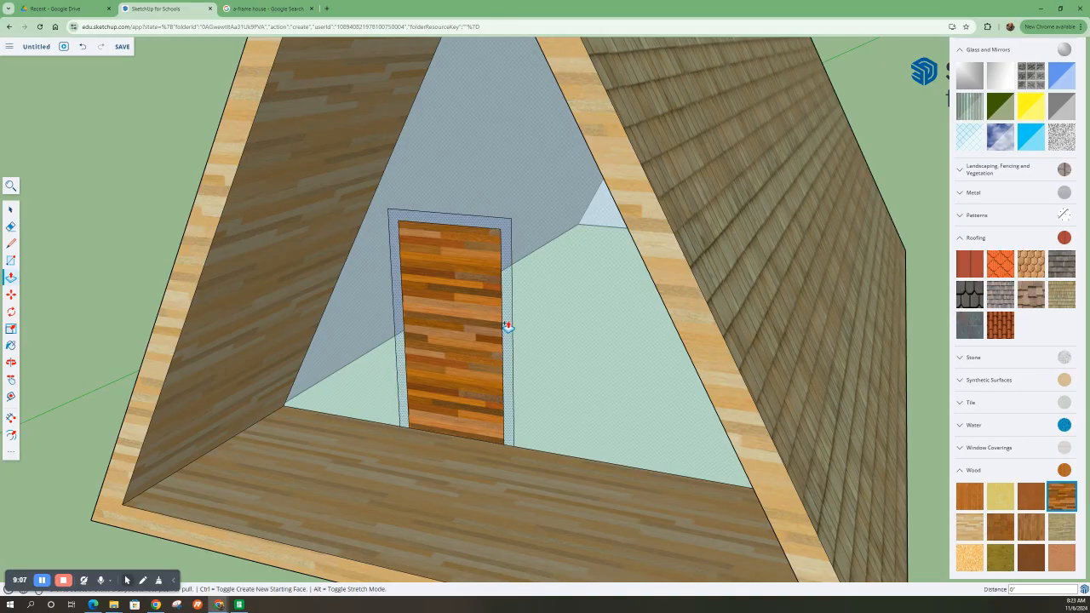
Pull the door frame face outward by about 4 3/4 inches from the glass wall.
{"action": "left_click", "coordinate": [507, 329]}
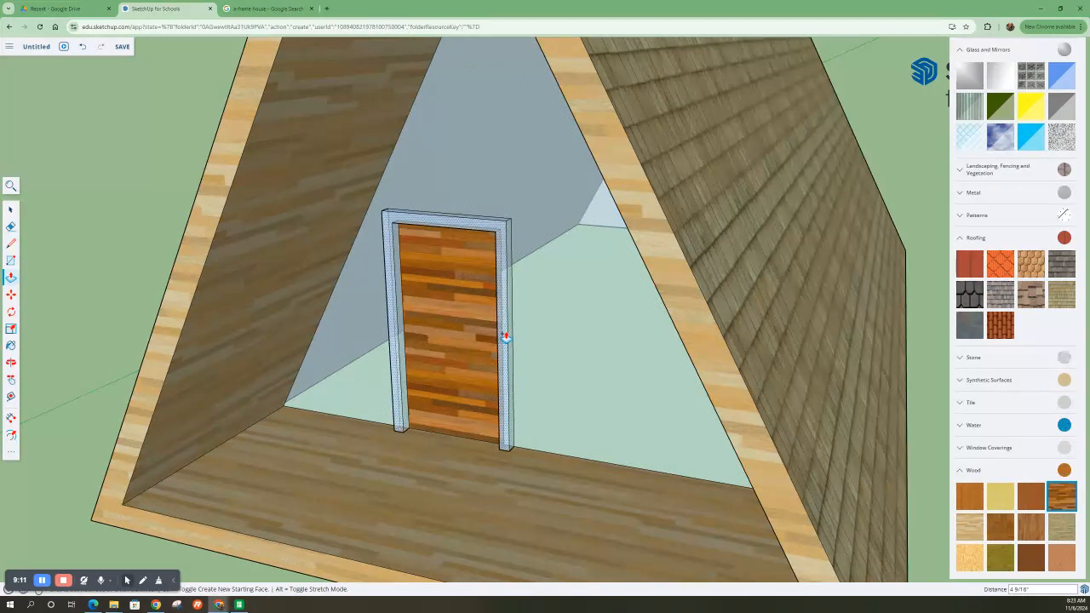
{"action": "left_click", "coordinate": [505, 337]}
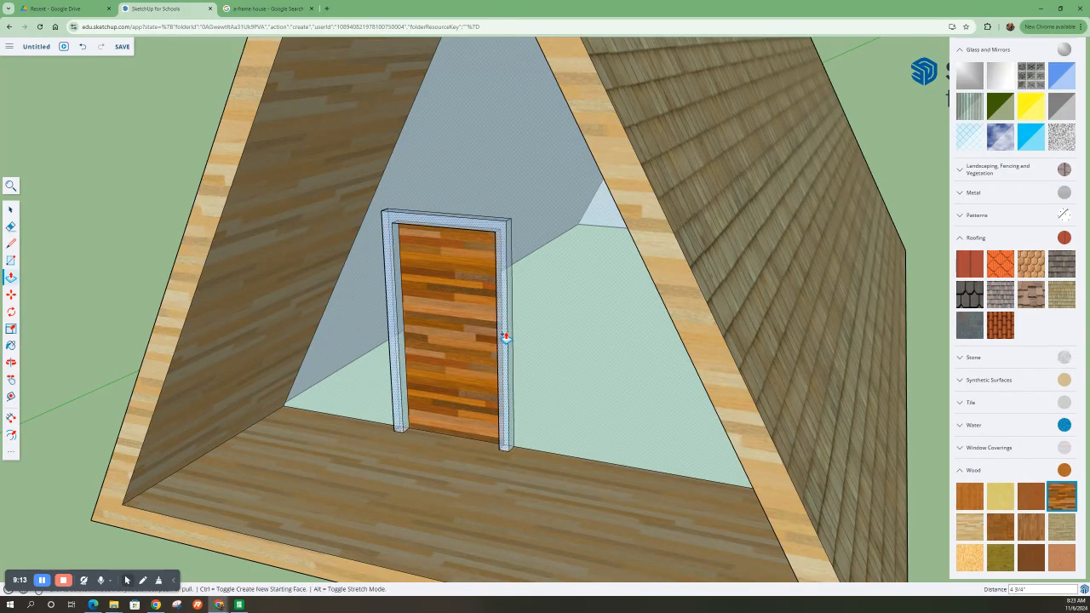
{"action": "left_click", "coordinate": [12, 211]}
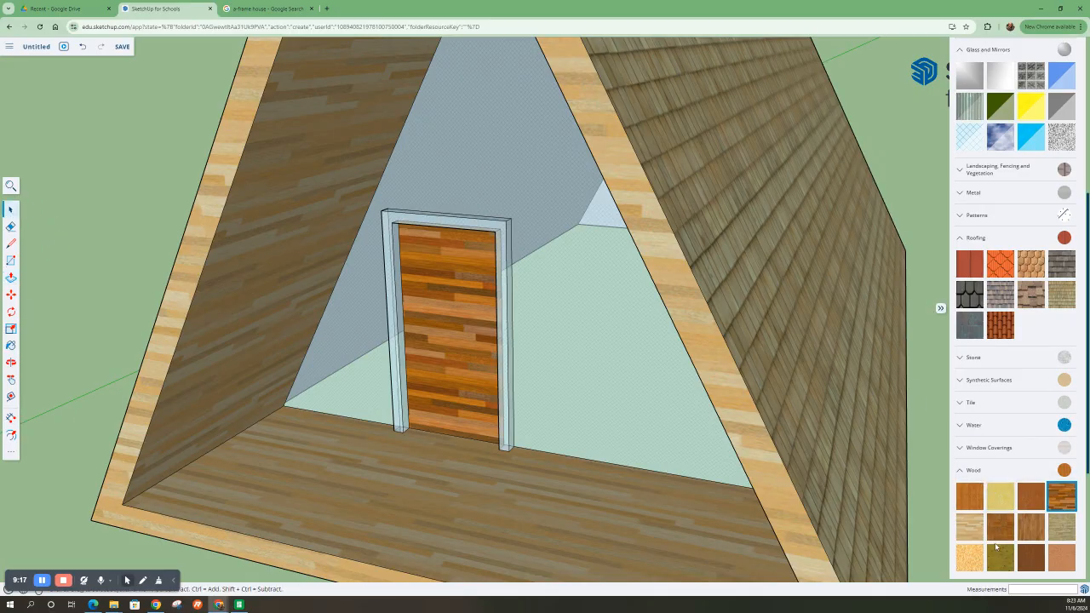
Paint the front, outer and inner faces of the door frame with Wood Floor Light from the Wood collection.
{"action": "left_click", "coordinate": [971, 528]}
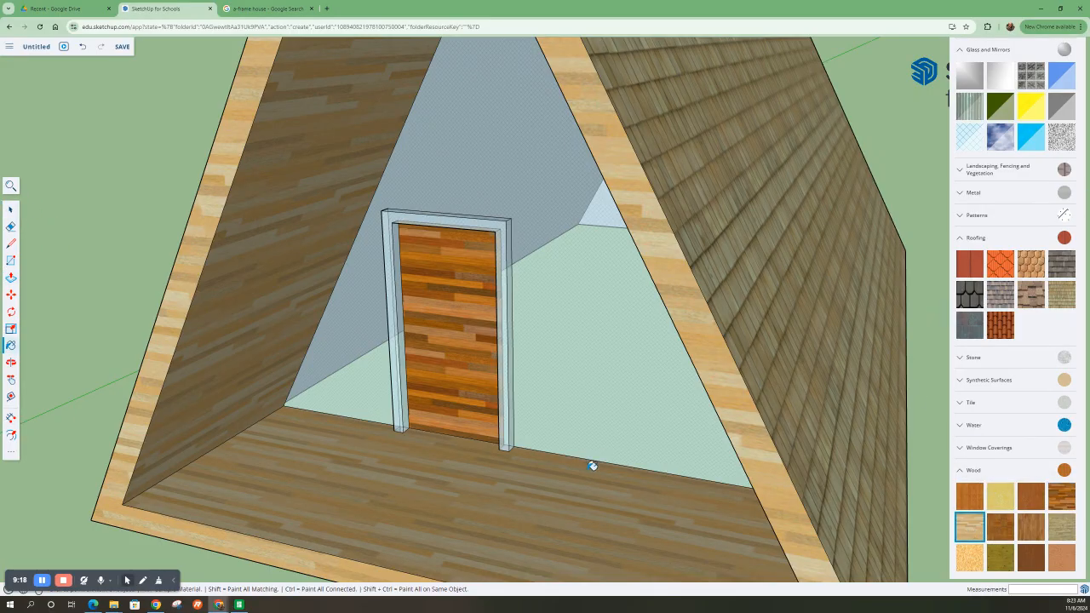
{"action": "left_click", "coordinate": [506, 434]}
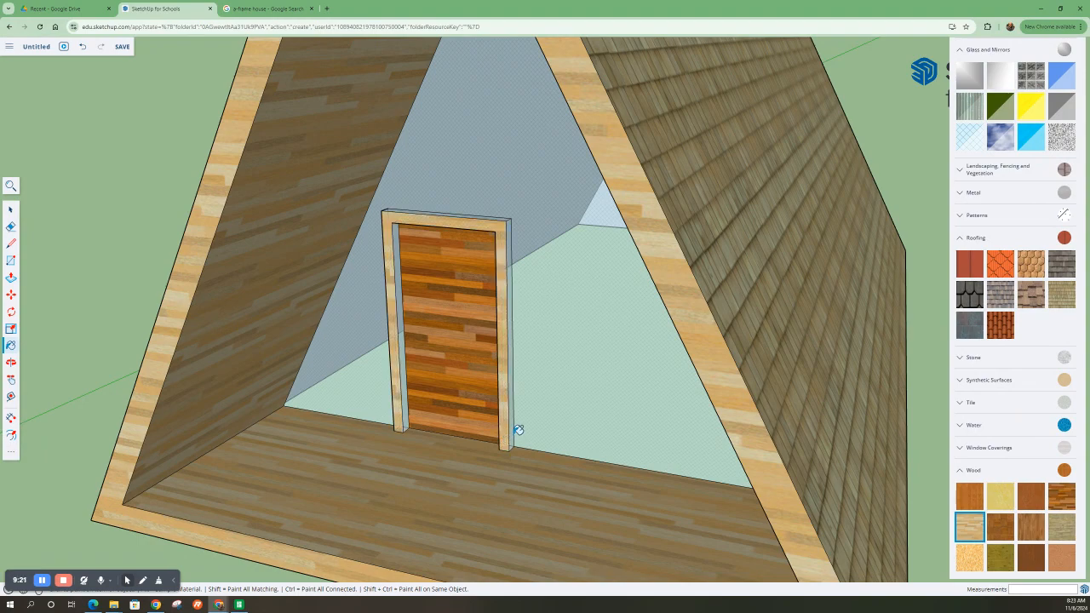
{"action": "left_click", "coordinate": [514, 431]}
{"action": "scroll", "coordinate": [467, 217], "scroll_direction": "up", "scroll_amount": 3}
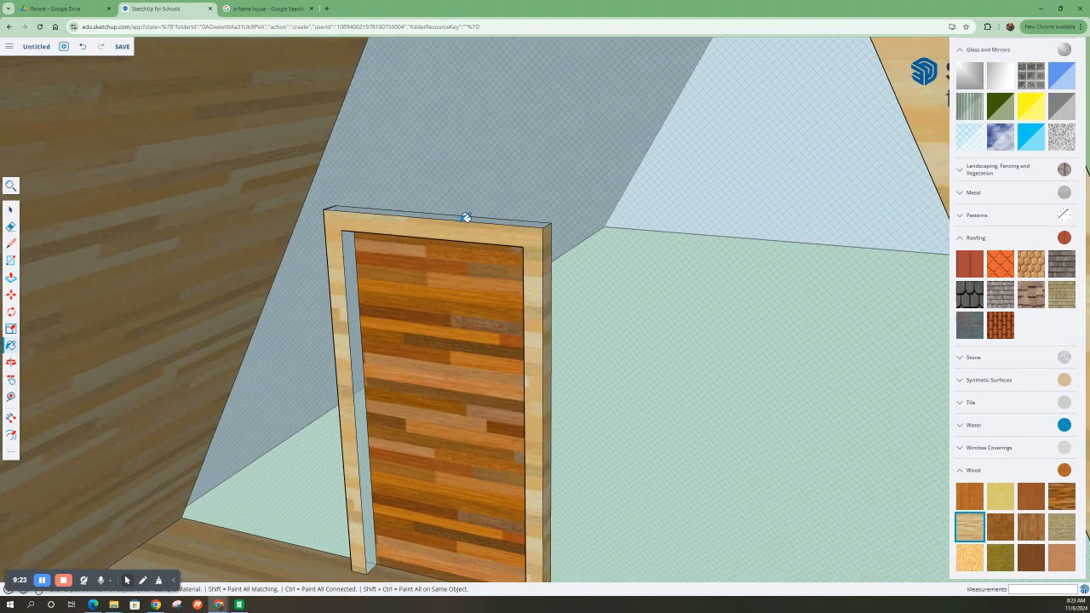
{"action": "left_click", "coordinate": [465, 216]}
{"action": "mouse_move", "coordinate": [414, 284]}
{"action": "middle_mouse_down"}
{"action": "mouse_move", "coordinate": [361, 250]}
{"action": "mouse_move", "coordinate": [575, 261]}
{"action": "middle_mouse_up"}
{"action": "left_click", "coordinate": [365, 261]}
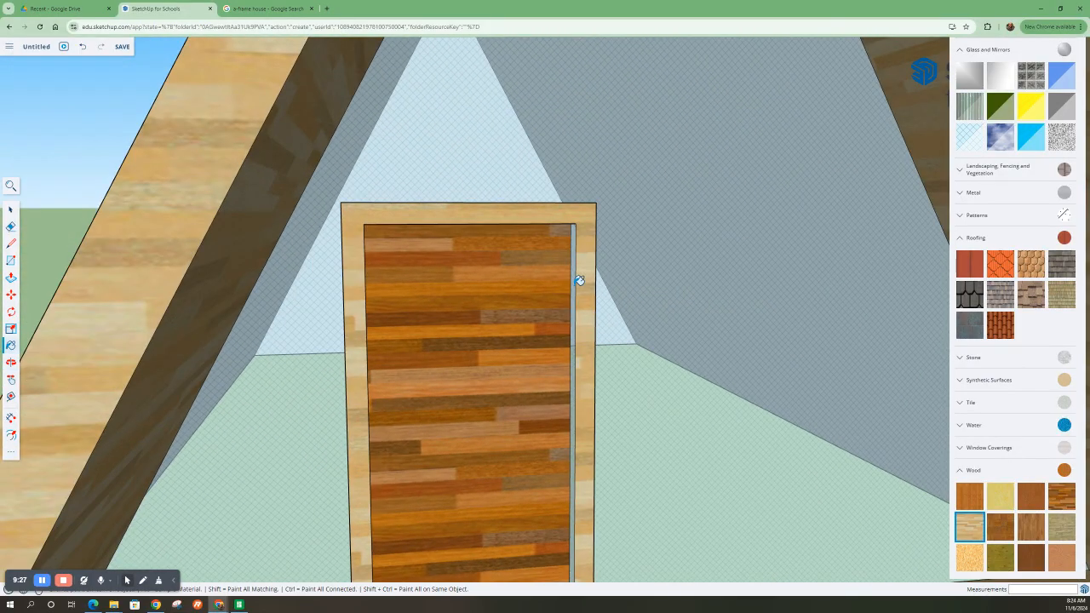
{"action": "left_click", "coordinate": [579, 282]}
{"action": "middle_click_drag", "start_coordinate": [365, 356], "coordinate": [344, 375]}
{"action": "left_click", "coordinate": [344, 375]}
Examine the framed door and the whole A-frame house from several angles, and collapse the Roofing materials collection.
{"action": "middle_click_drag", "start_coordinate": [452, 363], "coordinate": [596, 426]}
{"action": "scroll", "coordinate": [508, 385], "scroll_direction": "down", "scroll_amount": 3}
{"action": "scroll", "coordinate": [474, 414], "scroll_direction": "down", "scroll_amount": 2}
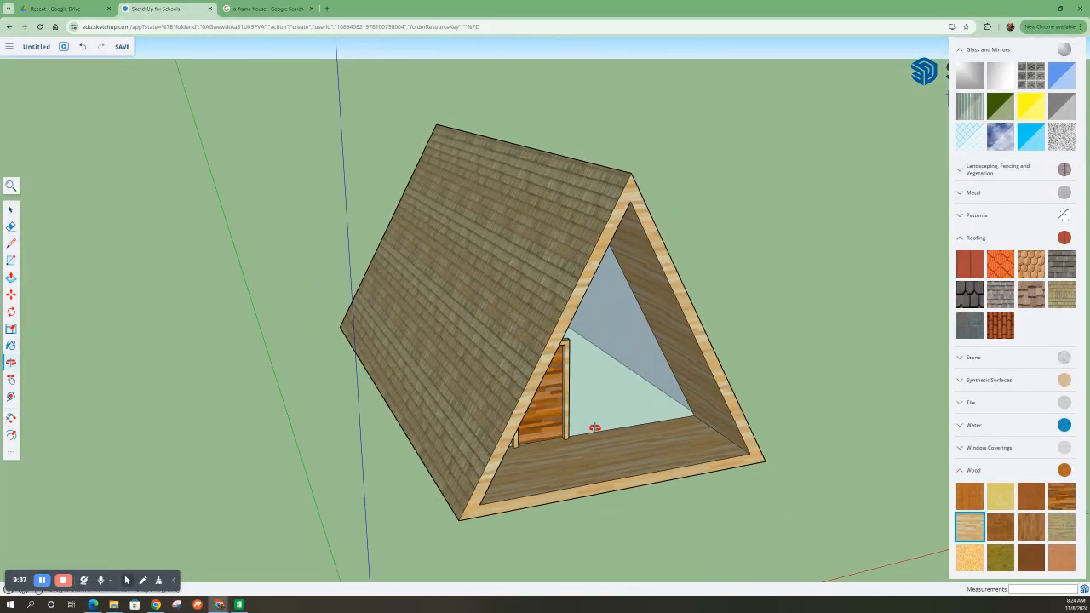
{"action": "left_click", "coordinate": [960, 239]}
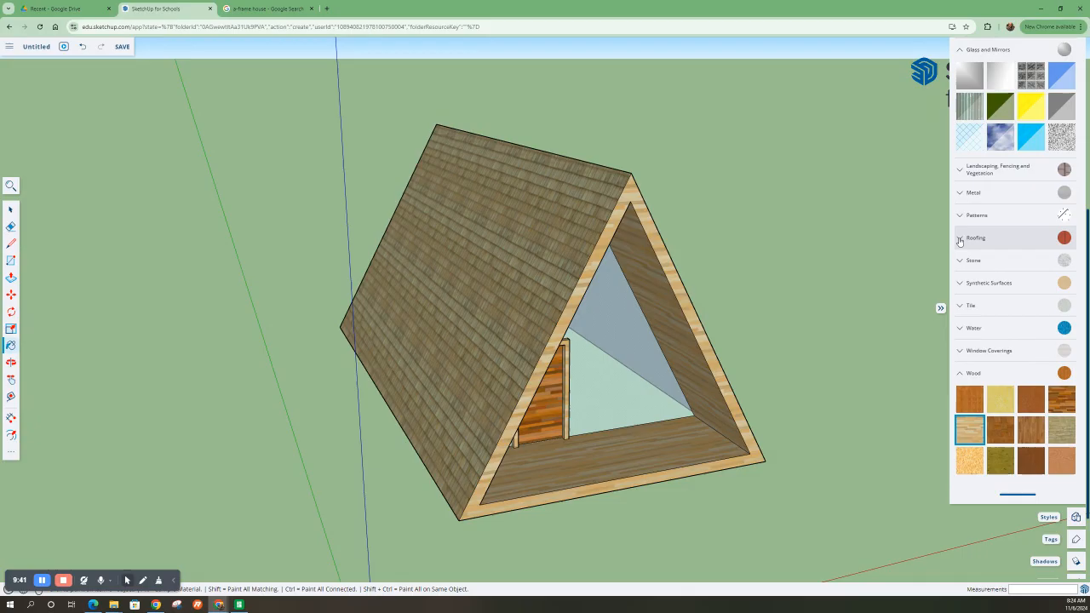
{"action": "mouse_move", "coordinate": [591, 343]}
{"action": "middle_mouse_down"}
{"action": "mouse_move", "coordinate": [452, 284]}
{"action": "mouse_move", "coordinate": [407, 309]}
{"action": "mouse_move", "coordinate": [532, 327]}
{"action": "mouse_move", "coordinate": [346, 340]}
{"action": "mouse_move", "coordinate": [401, 241]}
{"action": "mouse_move", "coordinate": [518, 396]}
{"action": "mouse_move", "coordinate": [502, 317]}
{"action": "mouse_move", "coordinate": [408, 375]}
{"action": "middle_mouse_up"}
{"action": "scroll", "coordinate": [408, 375], "scroll_direction": "up", "scroll_amount": 4}
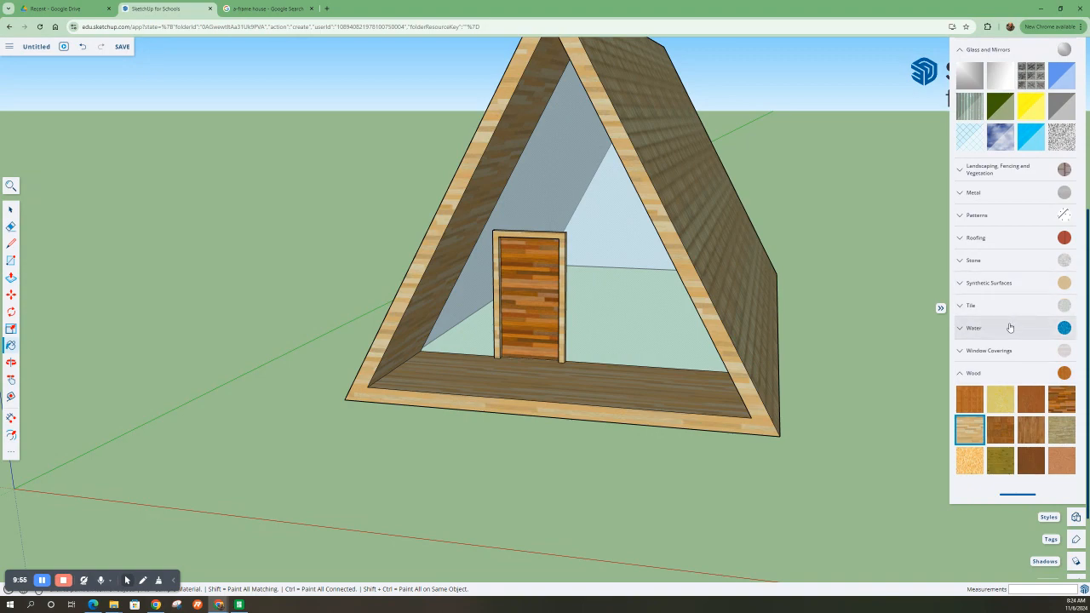
{"action": "scroll", "coordinate": [380, 291], "scroll_direction": "down", "scroll_amount": 3}
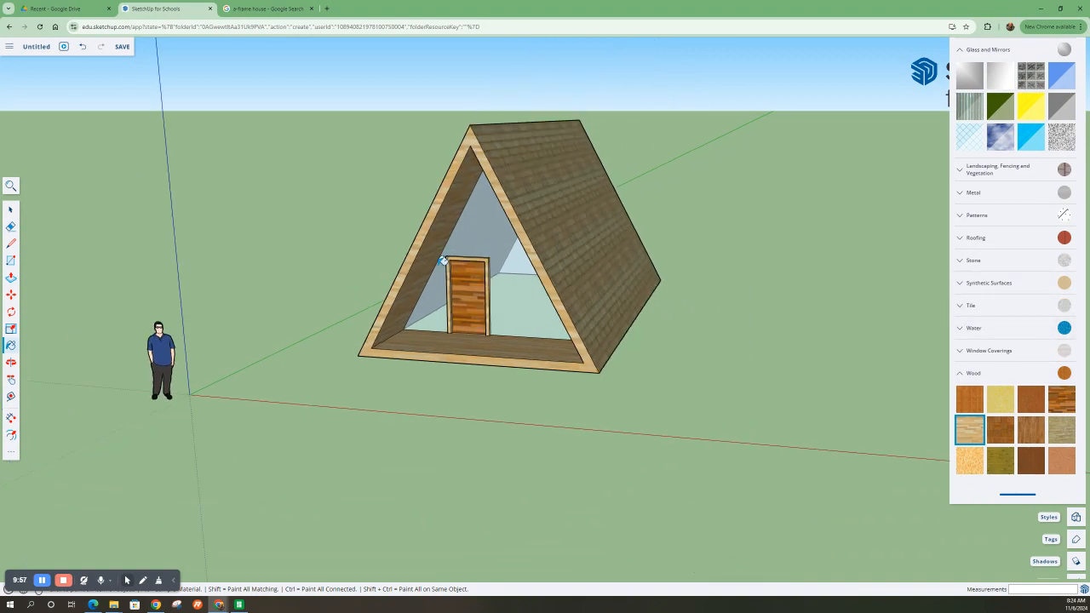
{"action": "middle_click_drag", "start_coordinate": [442, 260], "coordinate": [493, 289]}
Close the materials browser and search 3D Warehouse for "modern coach".
{"action": "scroll", "coordinate": [992, 177], "scroll_direction": "up", "scroll_amount": 10}
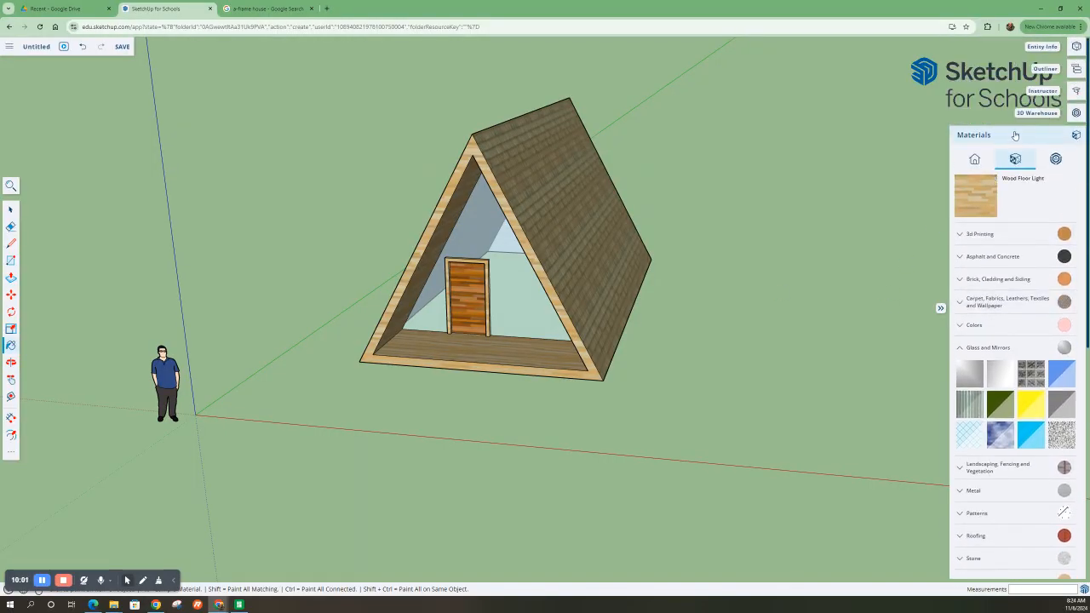
{"action": "left_click", "coordinate": [1020, 136]}
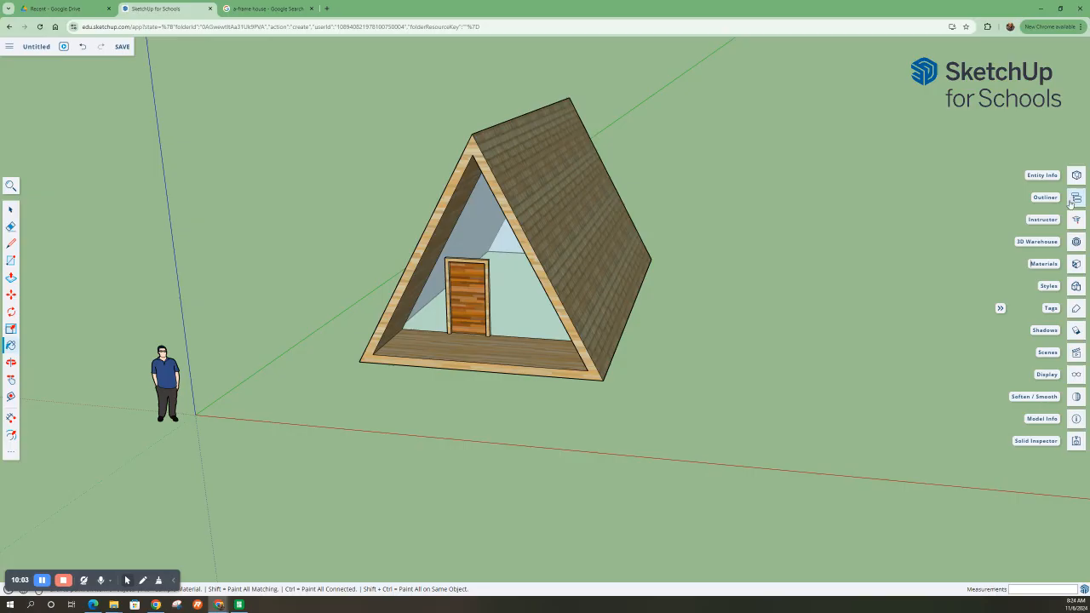
{"action": "left_click", "coordinate": [1075, 243]}
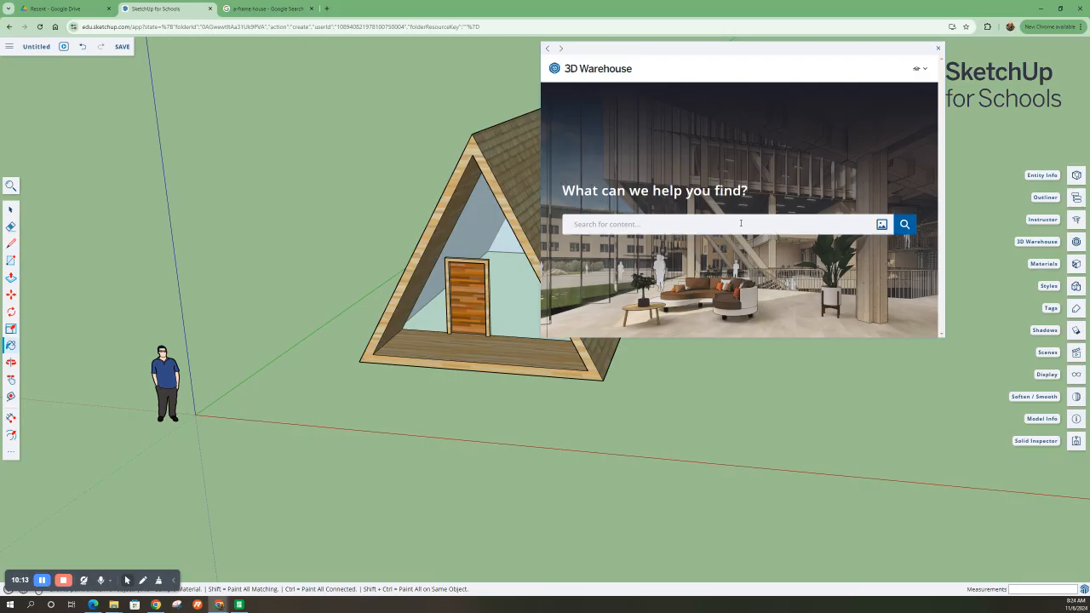
{"action": "type", "text": "modern coach"}
{"action": "key", "text": "Return"}
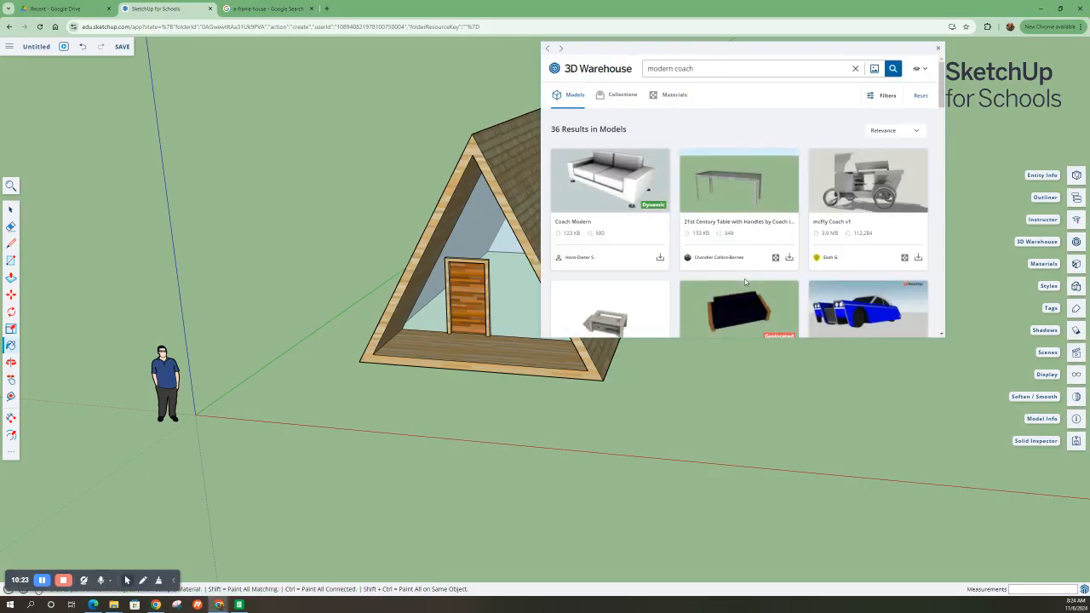
Browse the search results, download the Coach Modern sofa and place it in the house beside the door.
{"action": "scroll", "coordinate": [758, 300], "scroll_direction": "down", "scroll_amount": 4}
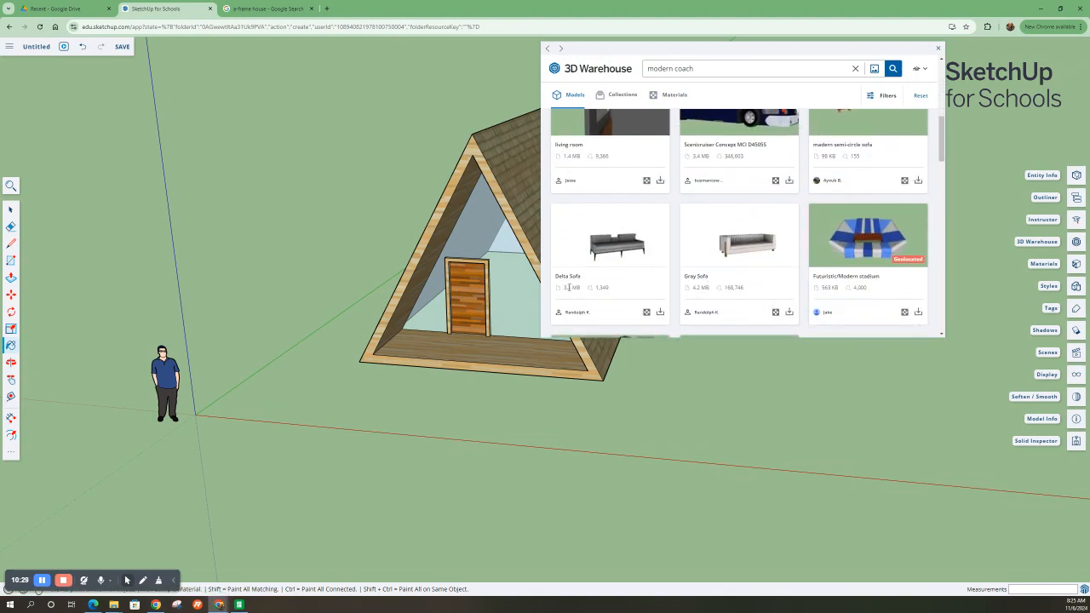
{"action": "scroll", "coordinate": [679, 274], "scroll_direction": "up", "scroll_amount": 4}
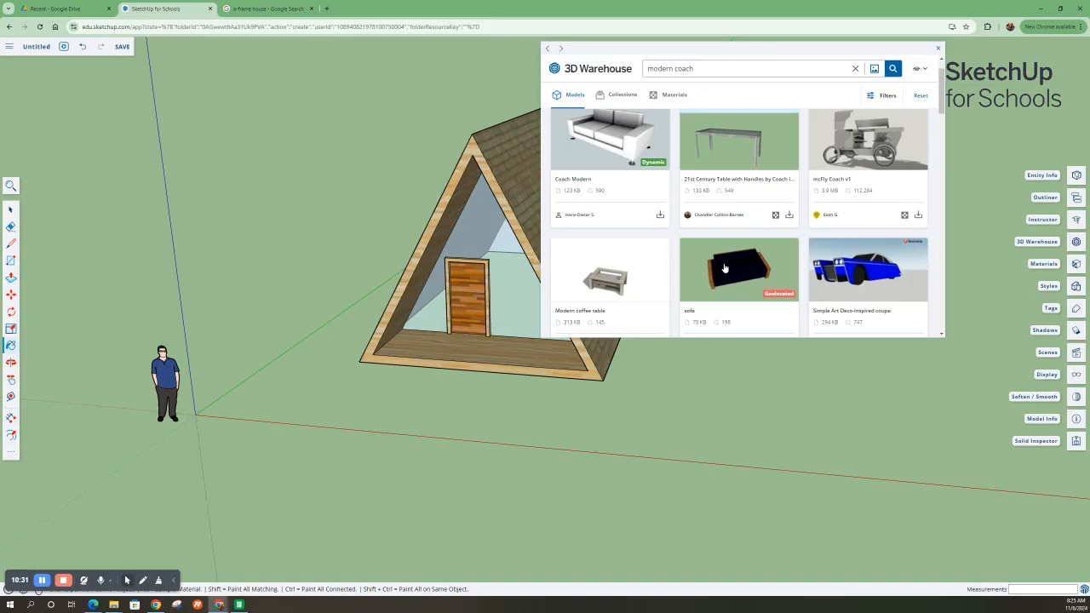
{"action": "scroll", "coordinate": [722, 268], "scroll_direction": "down", "scroll_amount": 4}
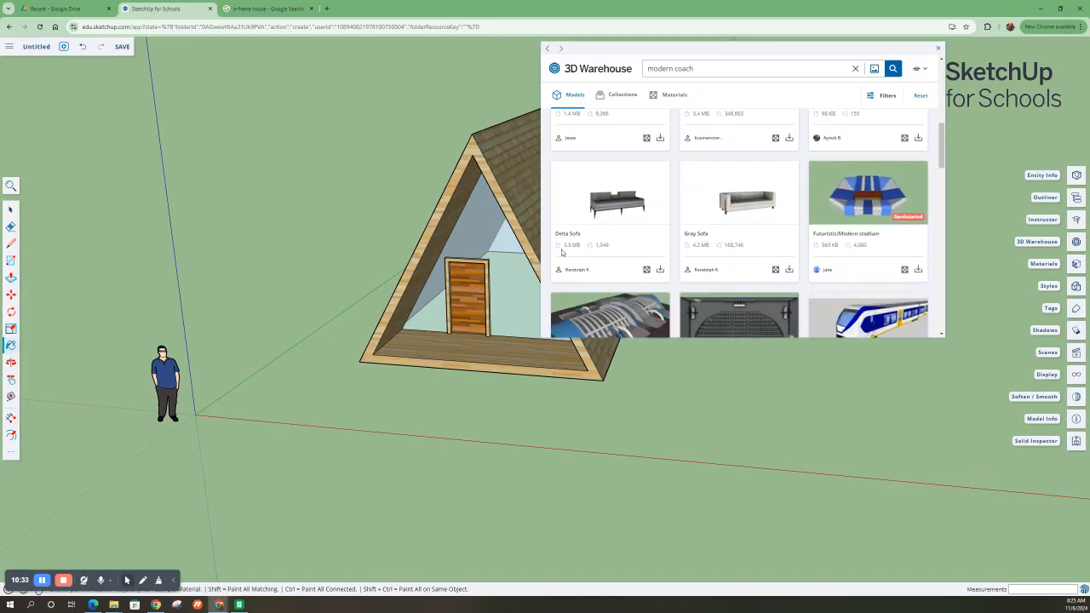
{"action": "scroll", "coordinate": [601, 226], "scroll_direction": "down", "scroll_amount": 2}
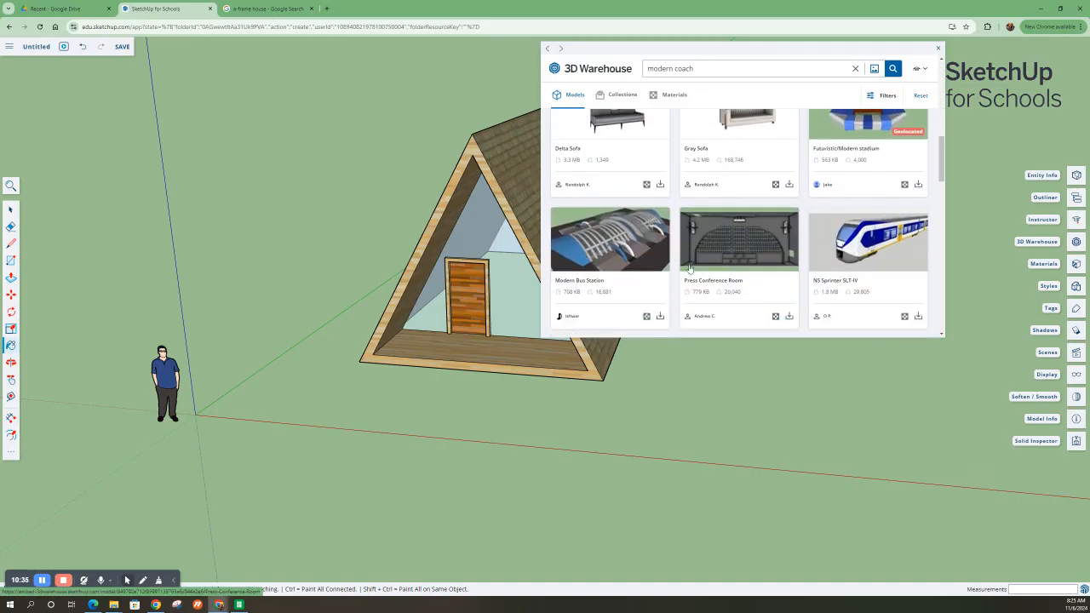
{"action": "scroll", "coordinate": [745, 306], "scroll_direction": "up", "scroll_amount": 2}
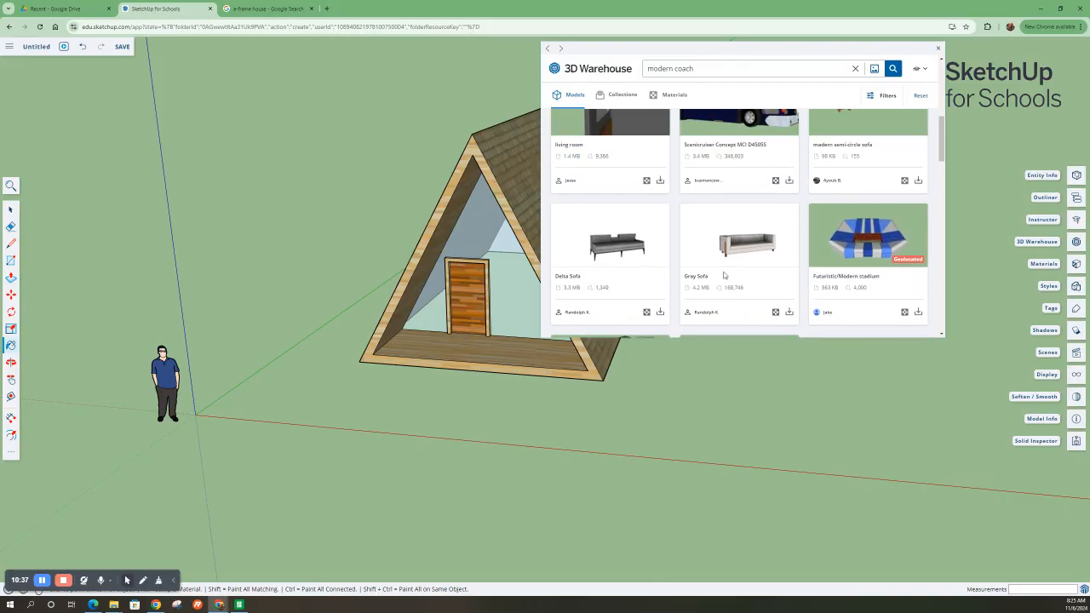
{"action": "scroll", "coordinate": [745, 274], "scroll_direction": "up", "scroll_amount": 3}
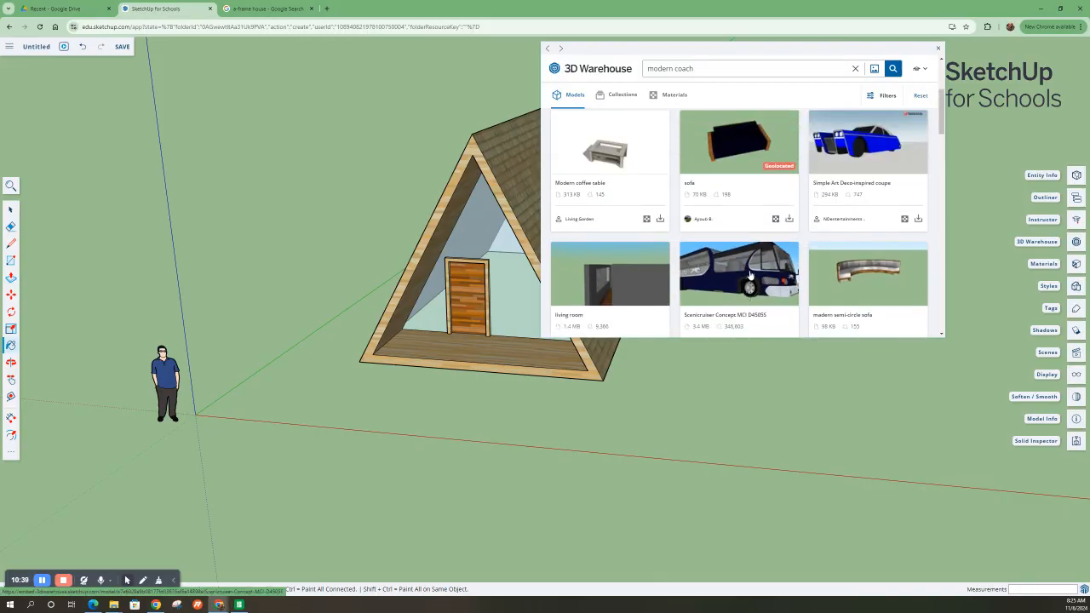
{"action": "scroll", "coordinate": [749, 274], "scroll_direction": "up", "scroll_amount": 4}
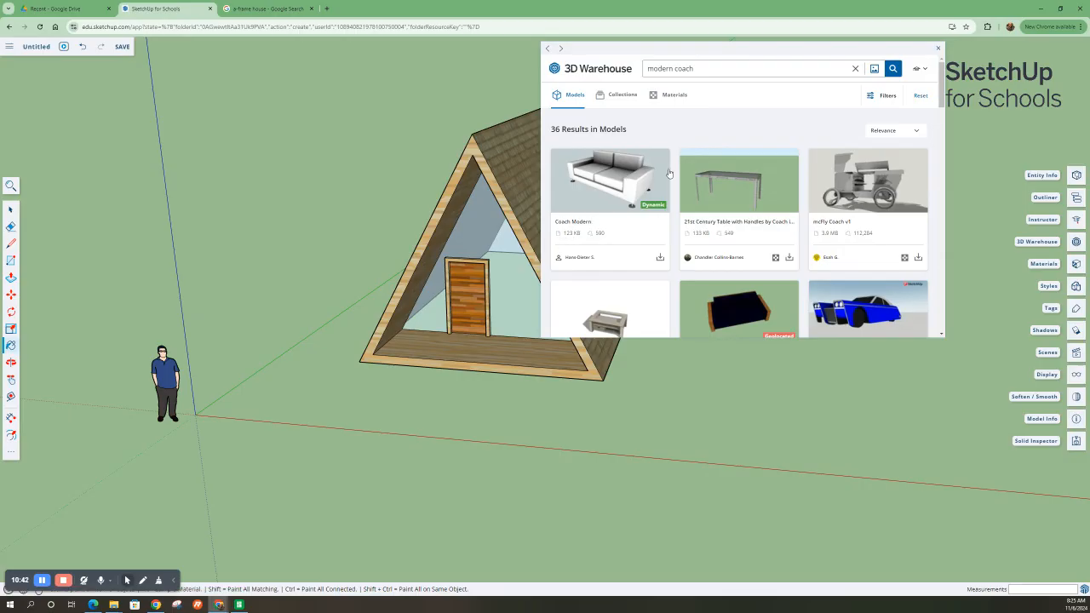
{"action": "left_click", "coordinate": [613, 192]}
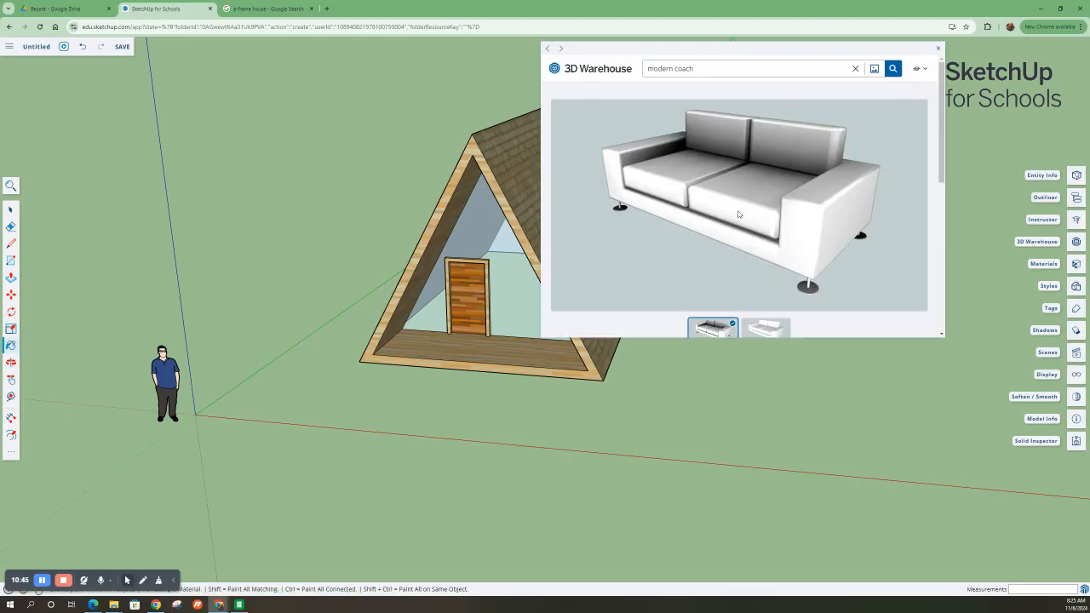
{"action": "scroll", "coordinate": [745, 201], "scroll_direction": "down", "scroll_amount": 2}
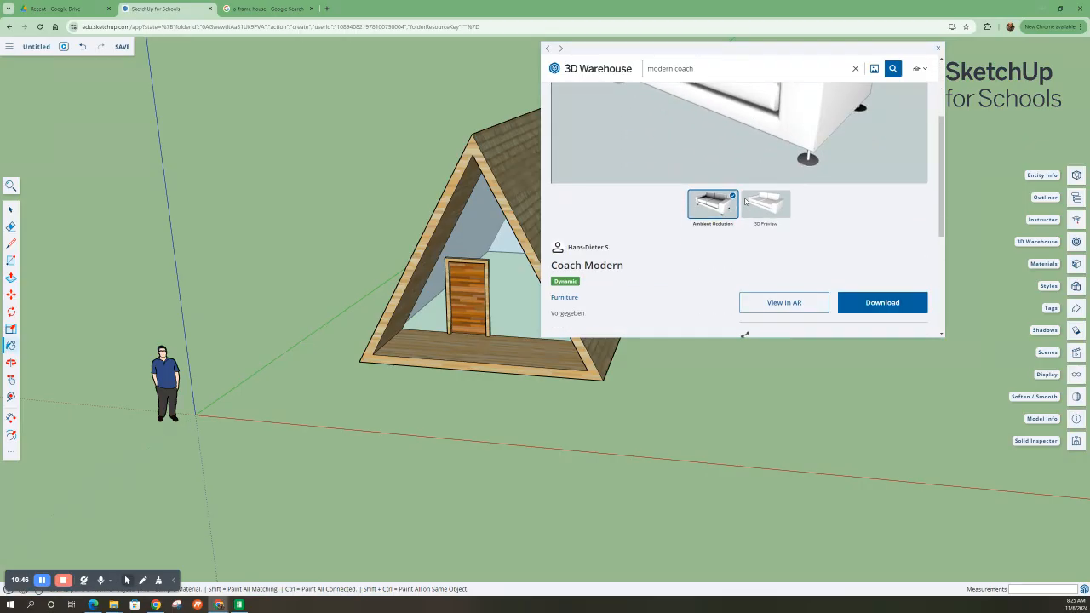
{"action": "left_click", "coordinate": [864, 305]}
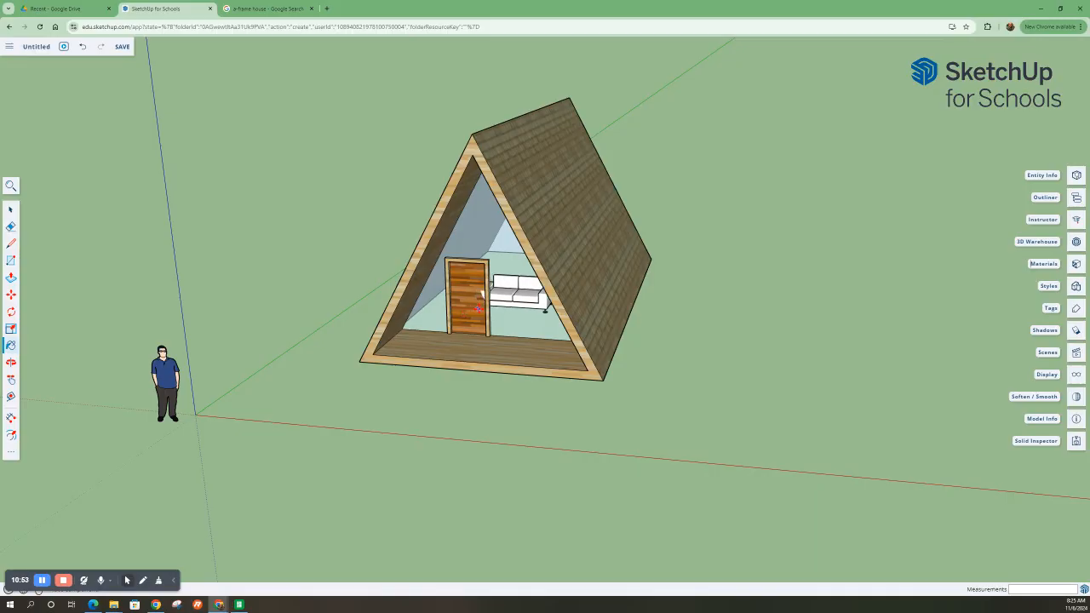
{"action": "left_click", "coordinate": [490, 305]}
Move the sofa onto the wooden porch floor, in front of the glass wall and beside the door.
{"action": "middle_click_drag", "start_coordinate": [494, 305], "coordinate": [620, 236]}
{"action": "key", "text": "m"}
{"action": "scroll", "coordinate": [519, 275], "scroll_direction": "up", "scroll_amount": 5}
{"action": "mouse_move", "coordinate": [527, 273]}
{"action": "left_mouse_down"}
{"action": "mouse_move", "coordinate": [530, 315]}
{"action": "mouse_move", "coordinate": [546, 336]}
{"action": "left_mouse_up"}
{"action": "middle_click_drag", "start_coordinate": [546, 336], "coordinate": [526, 299]}
{"action": "left_click_drag", "start_coordinate": [536, 346], "coordinate": [535, 361]}
Rotate the sofa 90 degrees about its front corner so its length runs back into the house.
{"action": "middle_click_drag", "start_coordinate": [535, 353], "coordinate": [400, 387]}
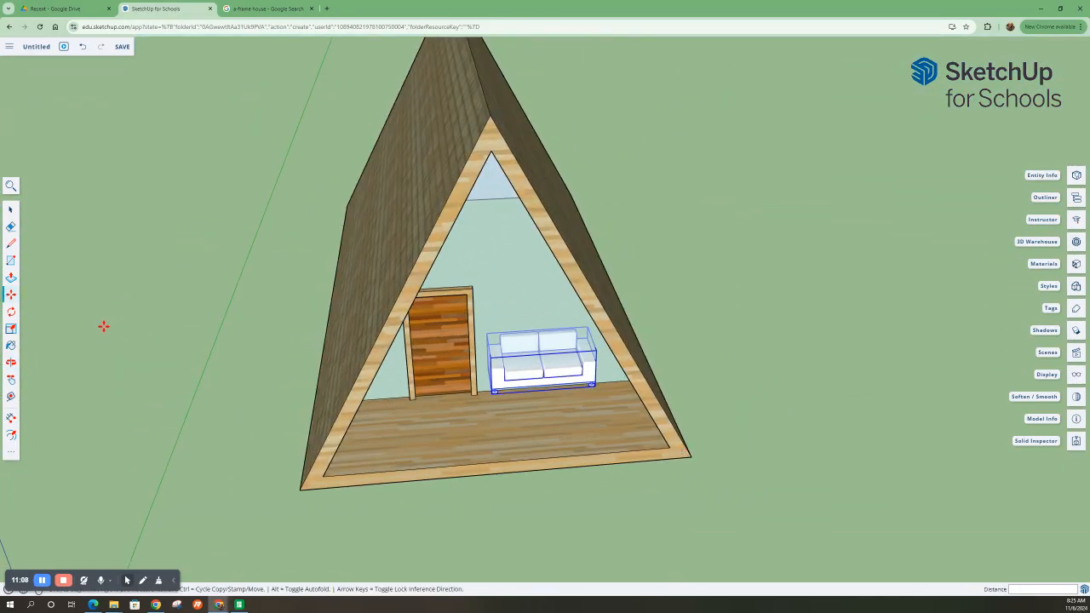
{"action": "left_click", "coordinate": [11, 312]}
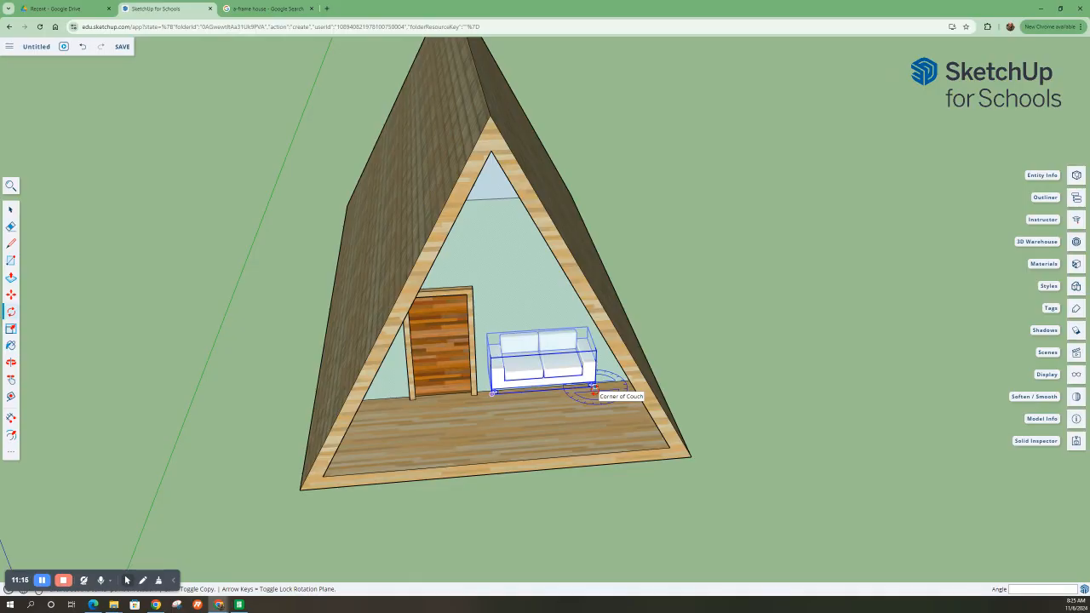
{"action": "left_click", "coordinate": [593, 389]}
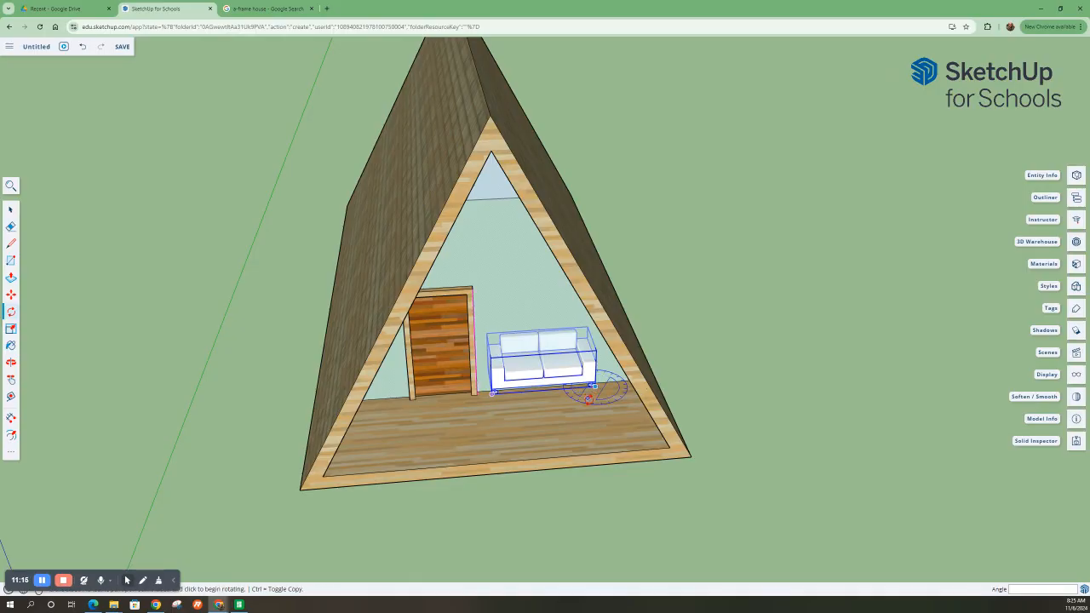
{"action": "left_click", "coordinate": [612, 439]}
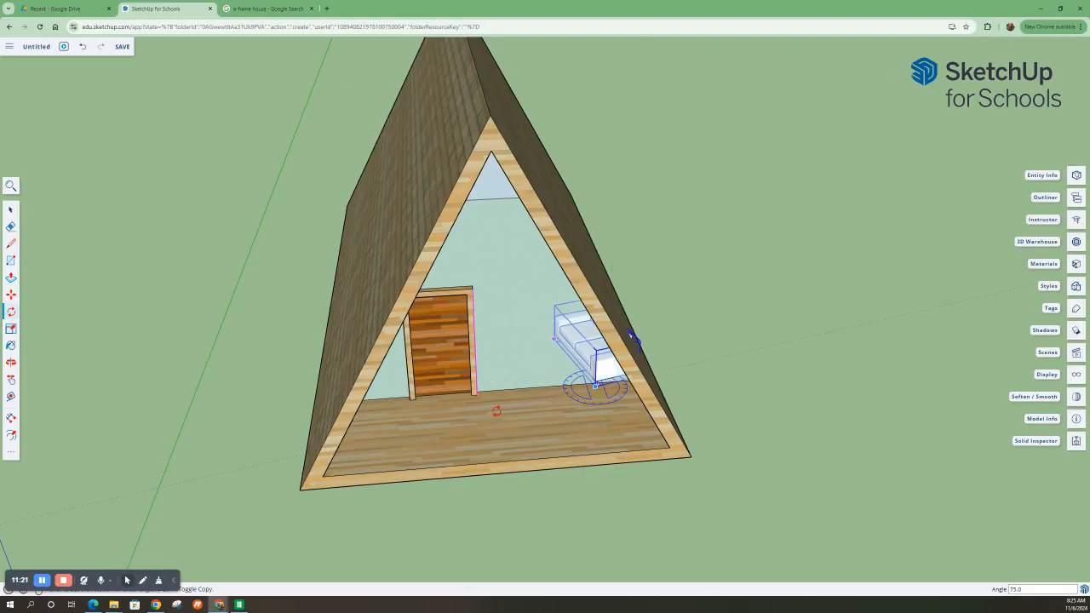
{"action": "left_click", "coordinate": [434, 397]}
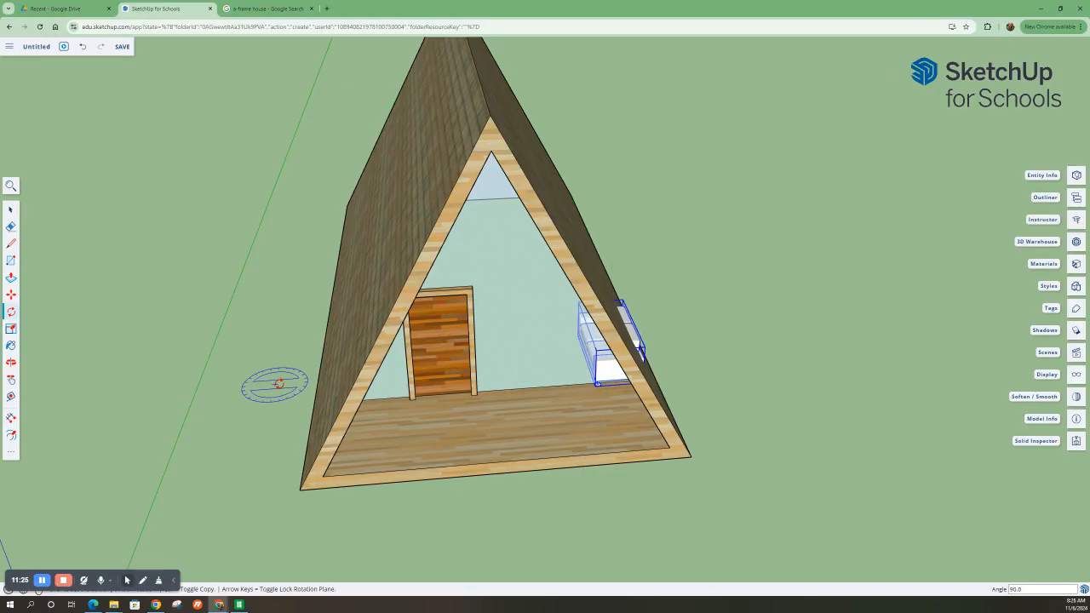
{"action": "left_click", "coordinate": [10, 208]}
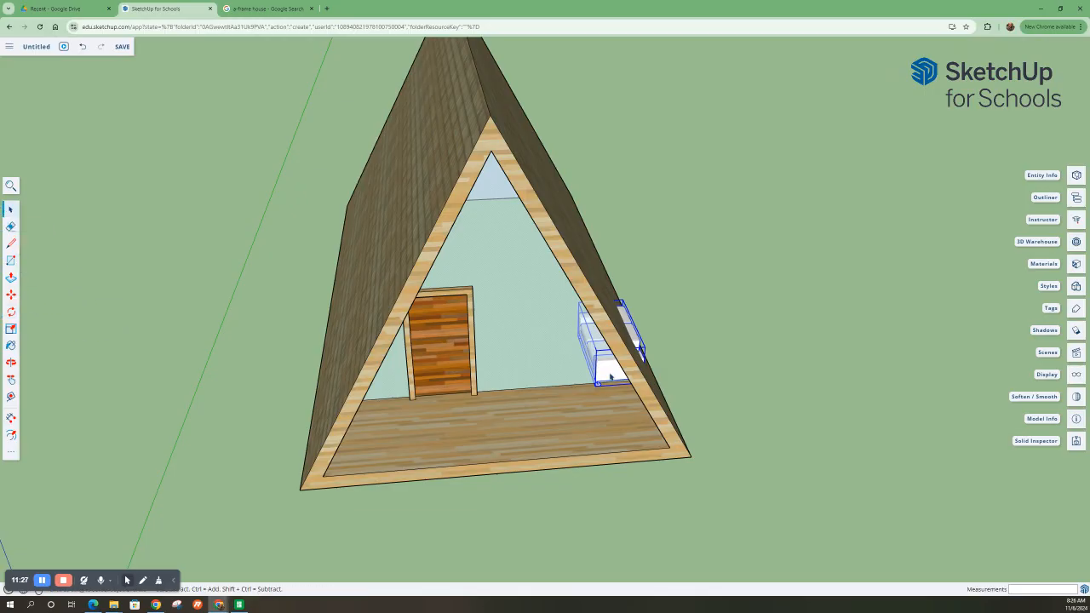
Move the sofa clear of the sloping side wall and set it at floor level beside the door.
{"action": "left_click", "coordinate": [11, 293]}
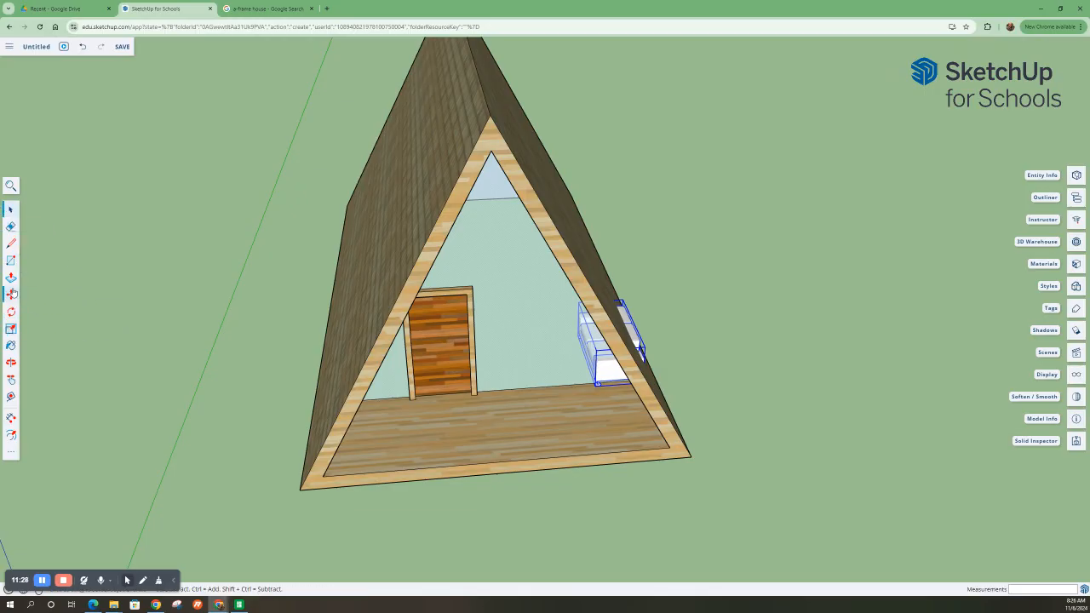
{"action": "left_click", "coordinate": [604, 372]}
{"action": "left_click", "coordinate": [549, 320]}
{"action": "middle_click_drag", "start_coordinate": [588, 370], "coordinate": [553, 264]}
{"action": "left_click", "coordinate": [562, 317]}
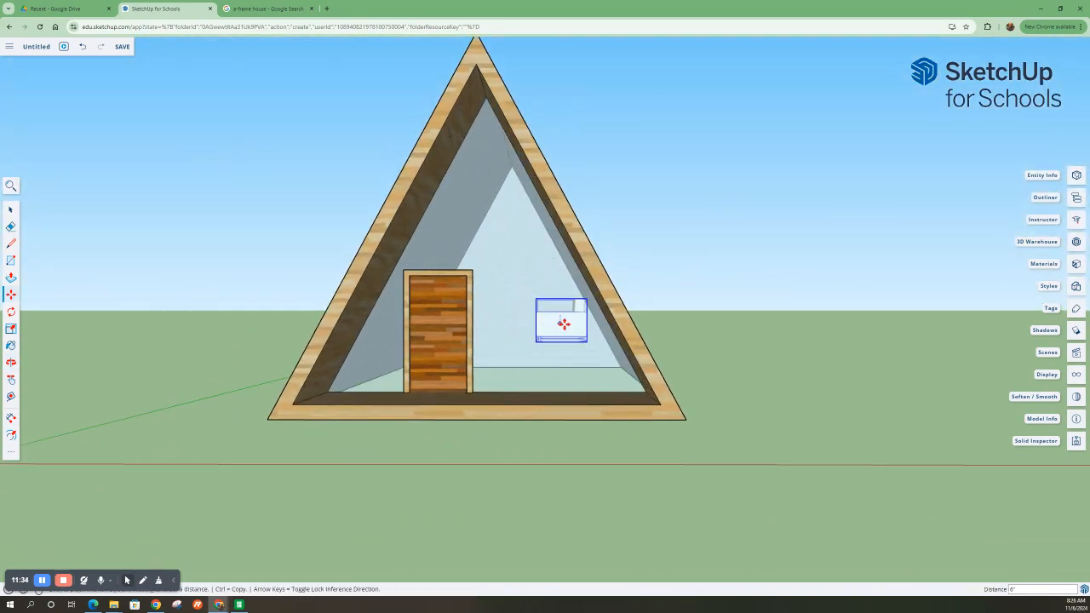
{"action": "left_click", "coordinate": [587, 367]}
{"action": "middle_click_drag", "start_coordinate": [587, 367], "coordinate": [595, 386]}
{"action": "left_click", "coordinate": [590, 368]}
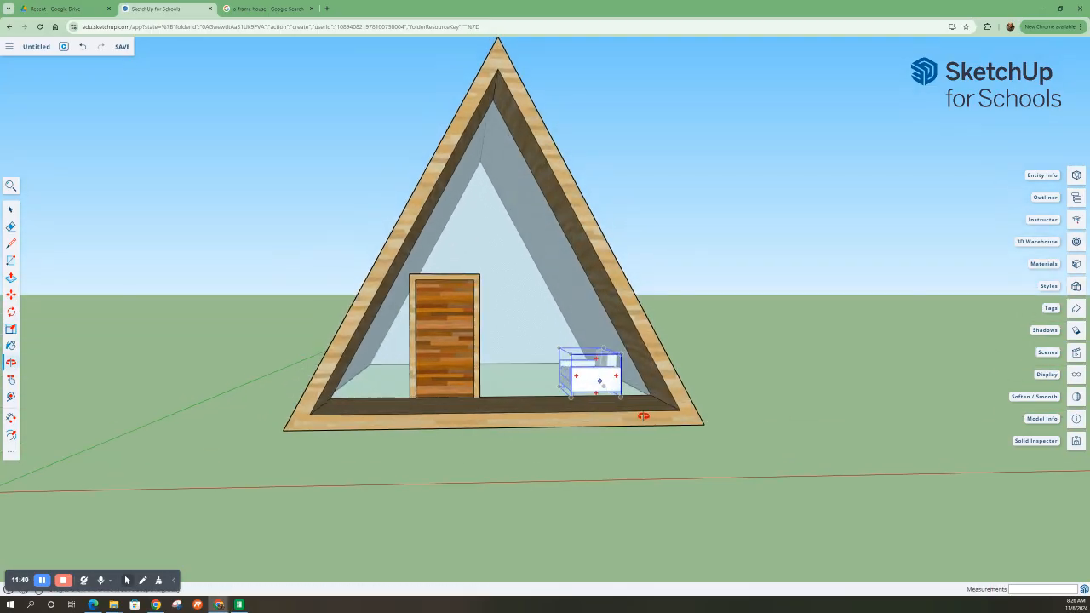
{"action": "left_click", "coordinate": [598, 382]}
Move the rotated sofa farther back into the house, behind the glass wall.
{"action": "middle_click_drag", "start_coordinate": [525, 392], "coordinate": [652, 522]}
{"action": "key", "text": "m"}
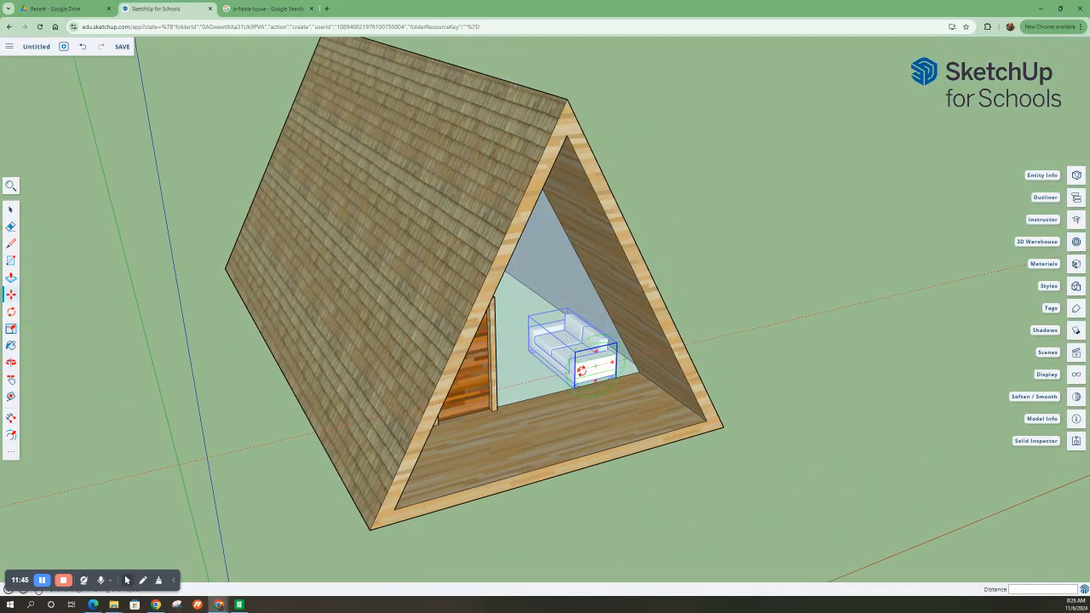
{"action": "left_click", "coordinate": [579, 342]}
{"action": "left_click", "coordinate": [575, 358]}
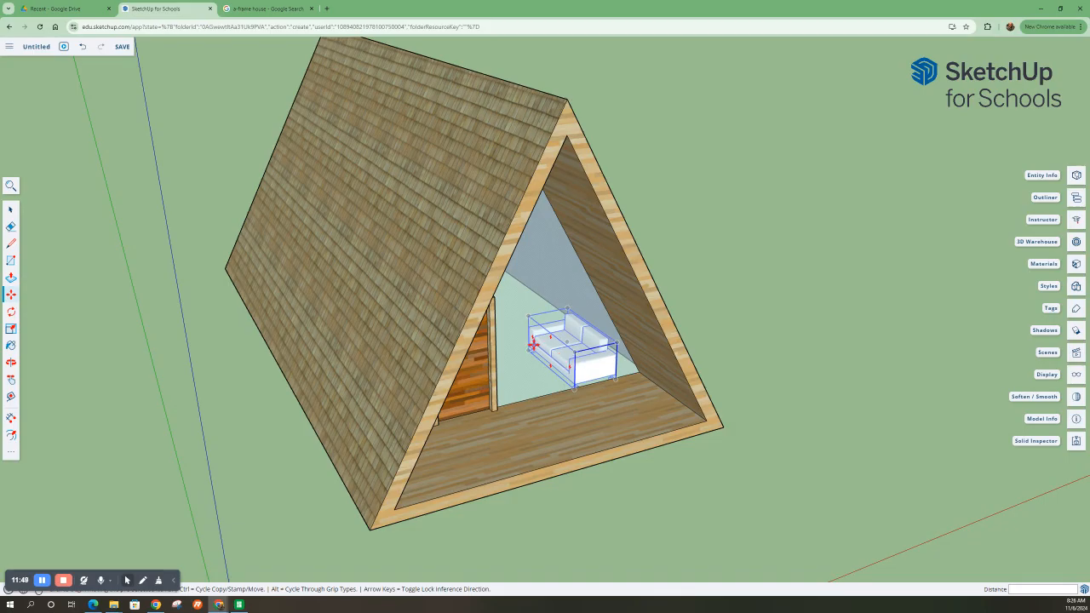
{"action": "left_click", "coordinate": [543, 346]}
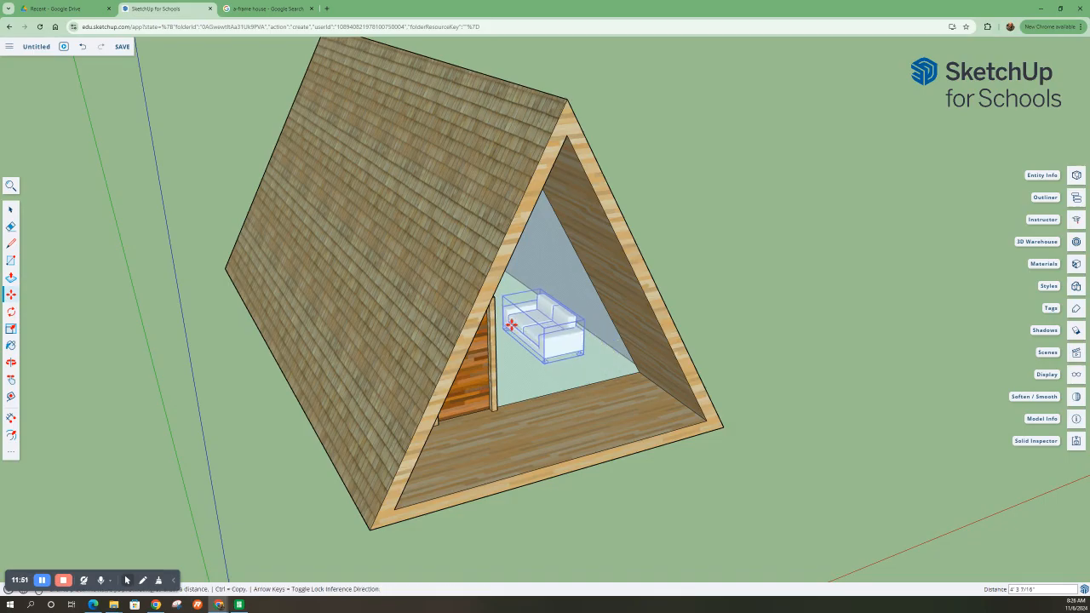
{"action": "left_click", "coordinate": [503, 314]}
Reopen 3D Warehouse and search for "kitchenette".
{"action": "middle_click_drag", "start_coordinate": [577, 365], "coordinate": [352, 377]}
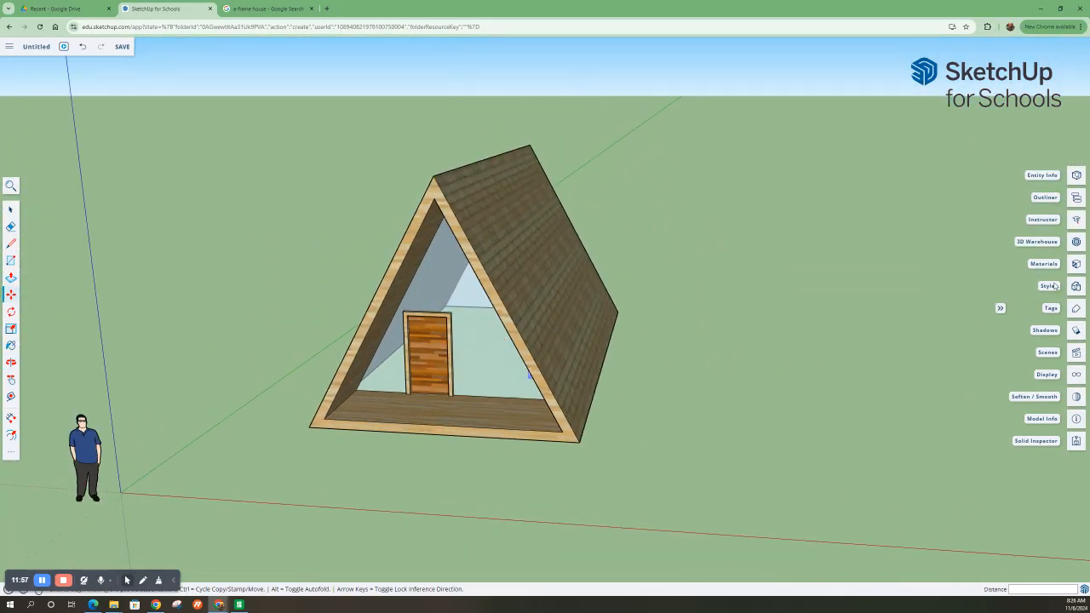
{"action": "left_click", "coordinate": [1075, 243]}
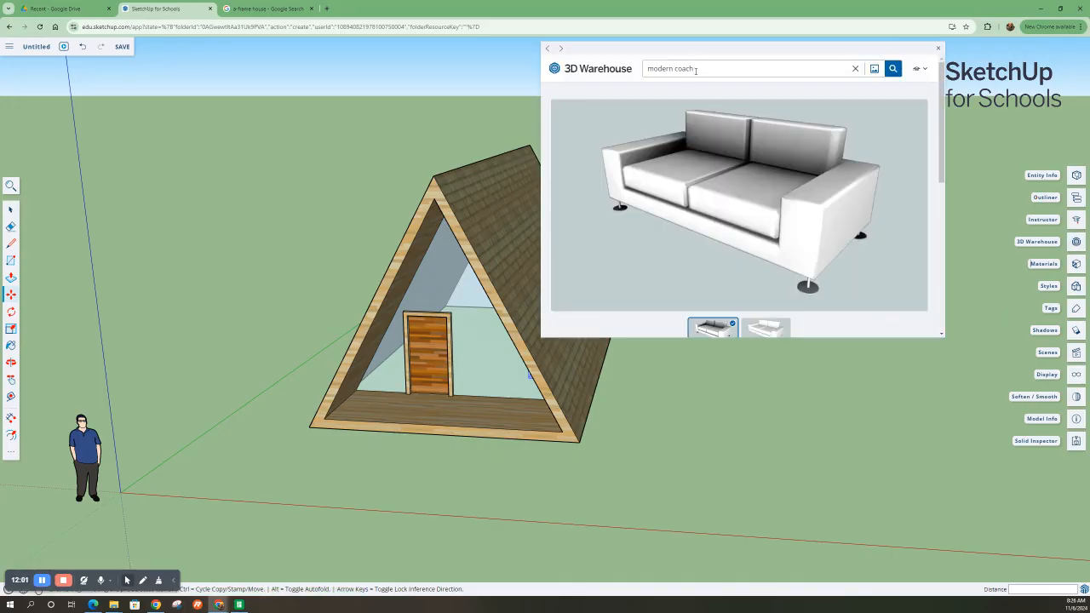
{"action": "left_click_drag", "start_coordinate": [695, 70], "coordinate": [629, 71]}
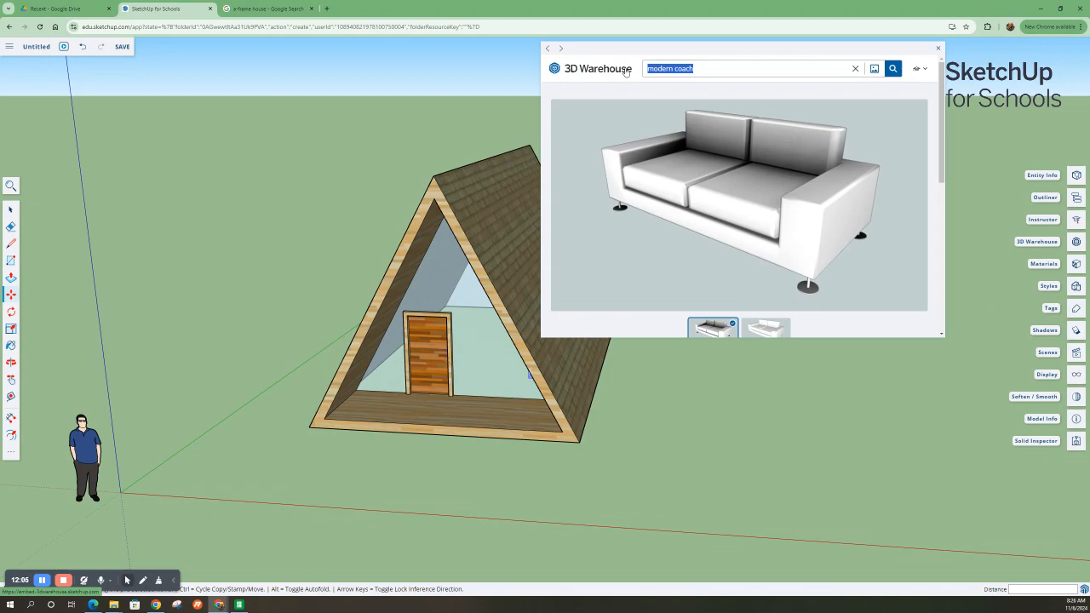
{"action": "type", "text": "kitchenett"}
{"action": "type", "text": "enett"}
{"action": "key", "text": "Return"}
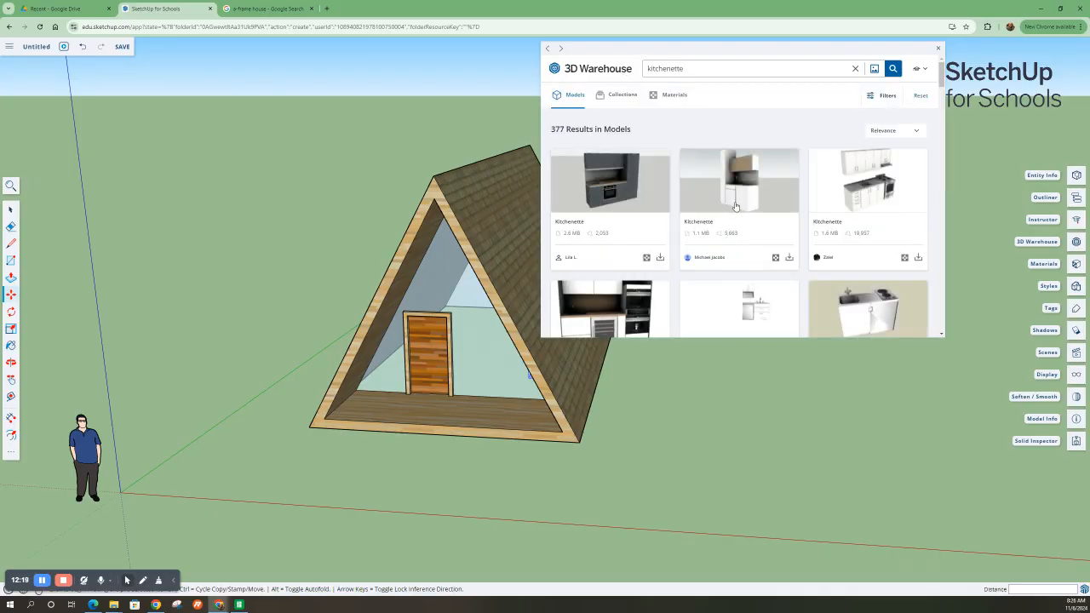
Browse the kitchenette models and inspect the details of the white one with the wooden countertop and wine cooler.
{"action": "scroll", "coordinate": [780, 208], "scroll_direction": "down", "scroll_amount": 1}
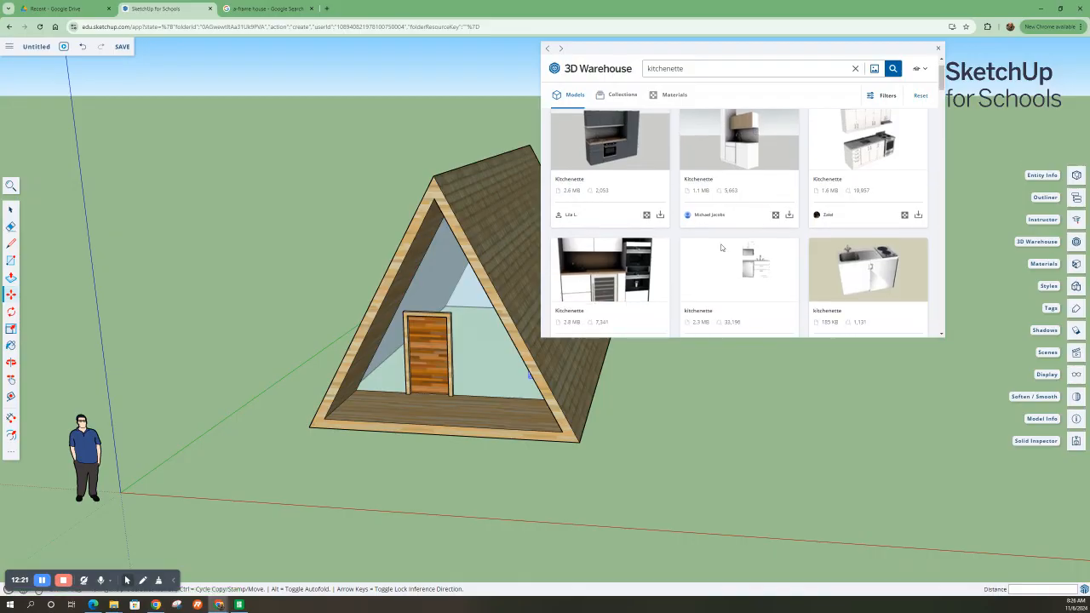
{"action": "left_click", "coordinate": [610, 282]}
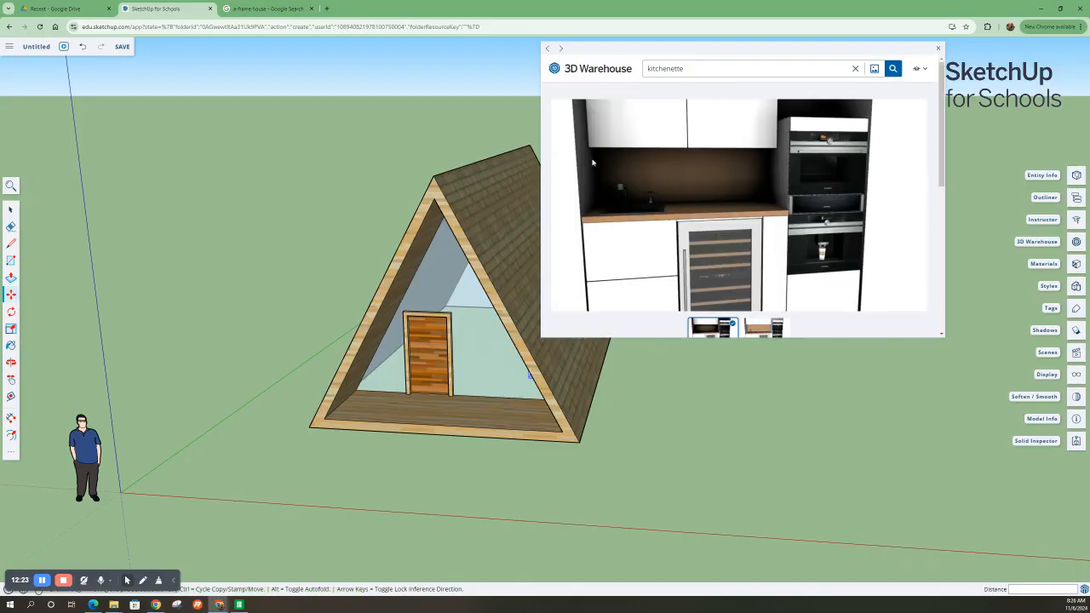
{"action": "scroll", "coordinate": [673, 153], "scroll_direction": "down", "scroll_amount": 3}
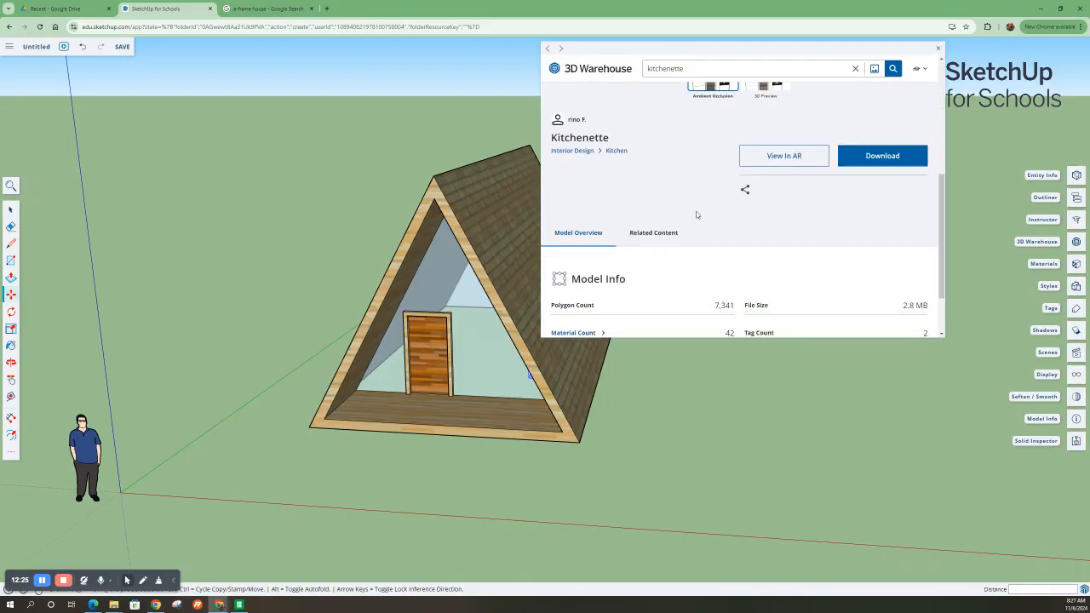
{"action": "scroll", "coordinate": [698, 214], "scroll_direction": "down", "scroll_amount": 1}
{"action": "scroll", "coordinate": [886, 253], "scroll_direction": "up", "scroll_amount": 4}
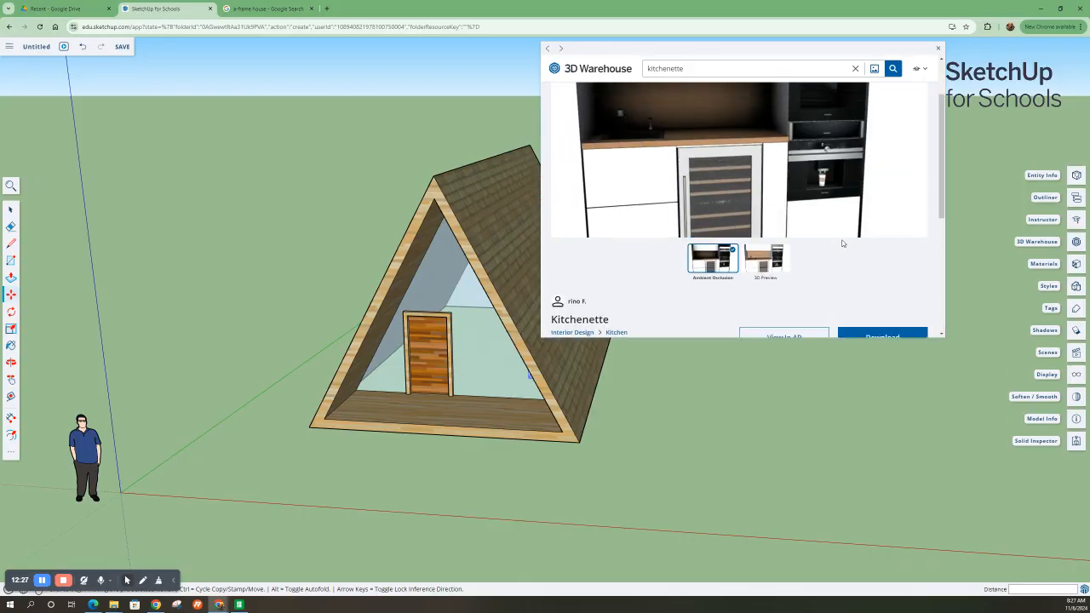
{"action": "scroll", "coordinate": [772, 222], "scroll_direction": "up", "scroll_amount": 2}
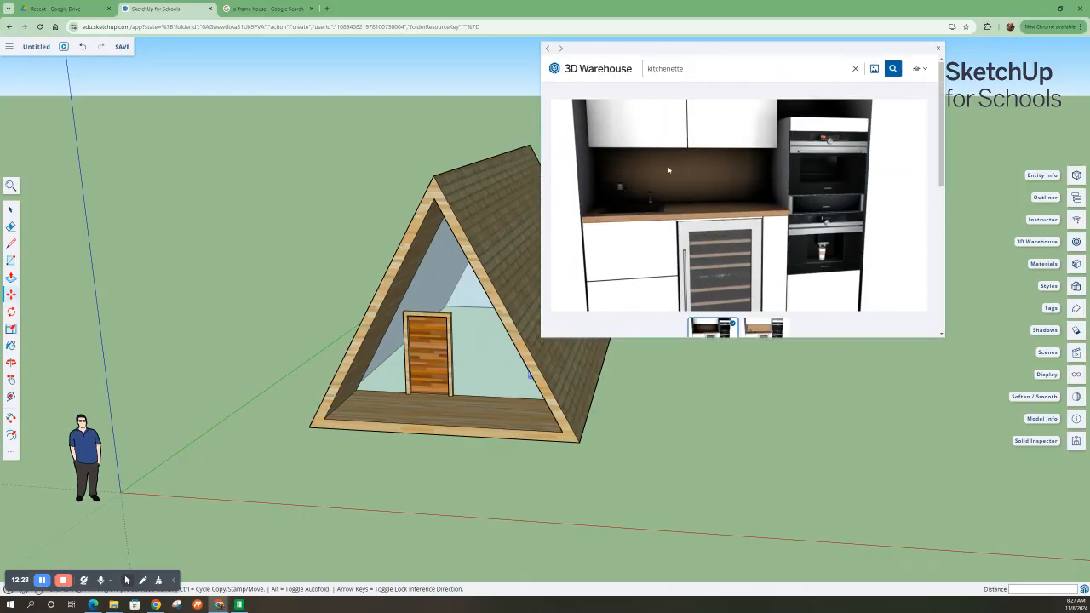
{"action": "left_click", "coordinate": [549, 49]}
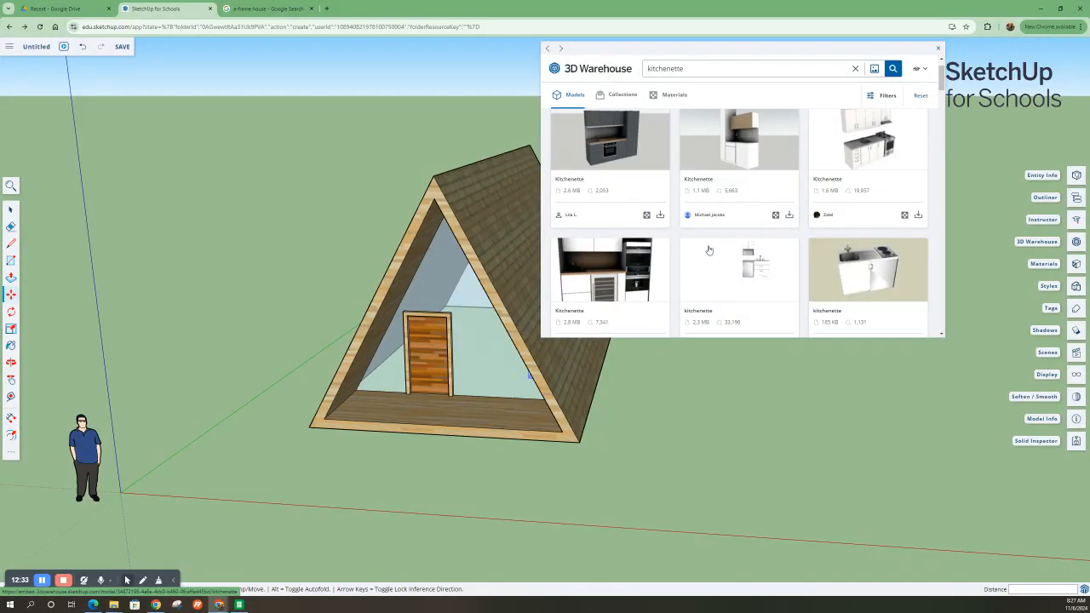
{"action": "scroll", "coordinate": [708, 249], "scroll_direction": "down", "scroll_amount": 3}
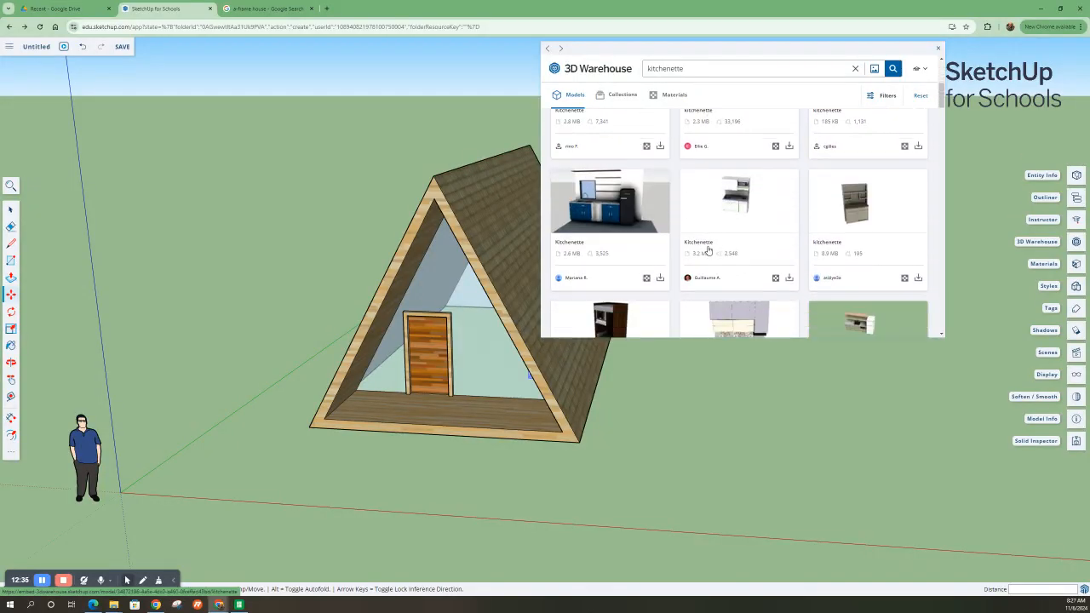
{"action": "scroll", "coordinate": [707, 250], "scroll_direction": "down", "scroll_amount": 2}
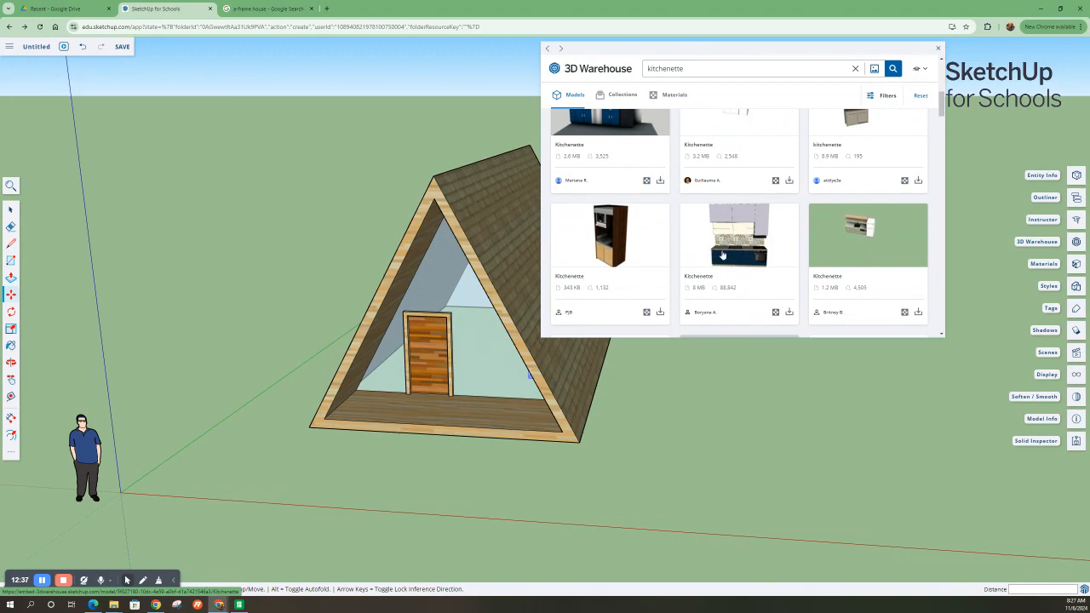
{"action": "scroll", "coordinate": [729, 253], "scroll_direction": "up", "scroll_amount": 5}
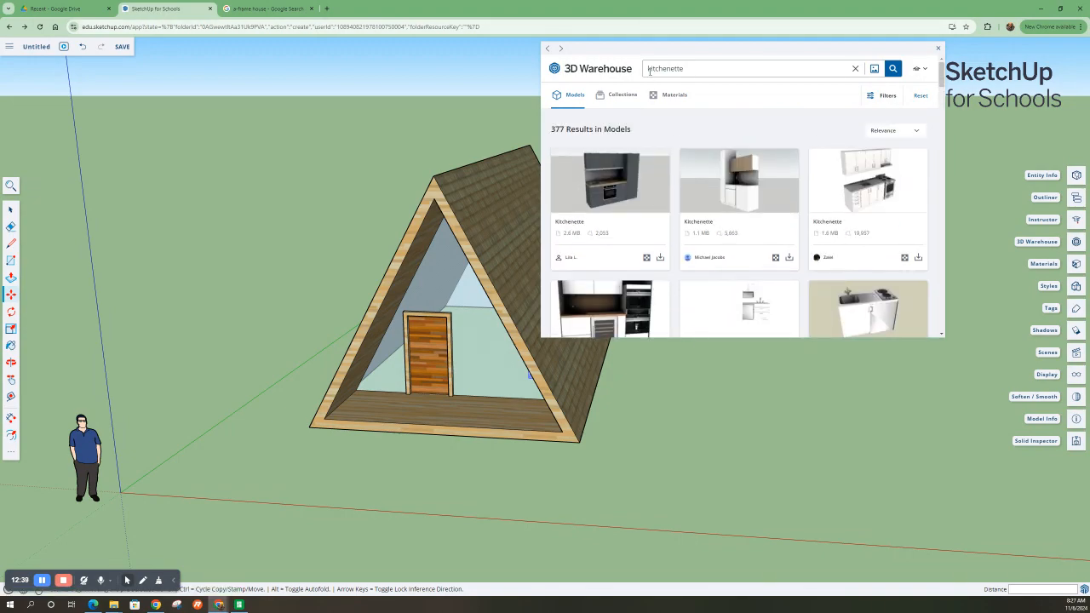
Search 3D Warehouse for "island kitchen" and browse the models for a suitable kitchen island.
{"action": "left_click_drag", "start_coordinate": [647, 68], "coordinate": [724, 63]}
{"action": "key", "text": "BackSpace"}
{"action": "key", "text": "Return"}
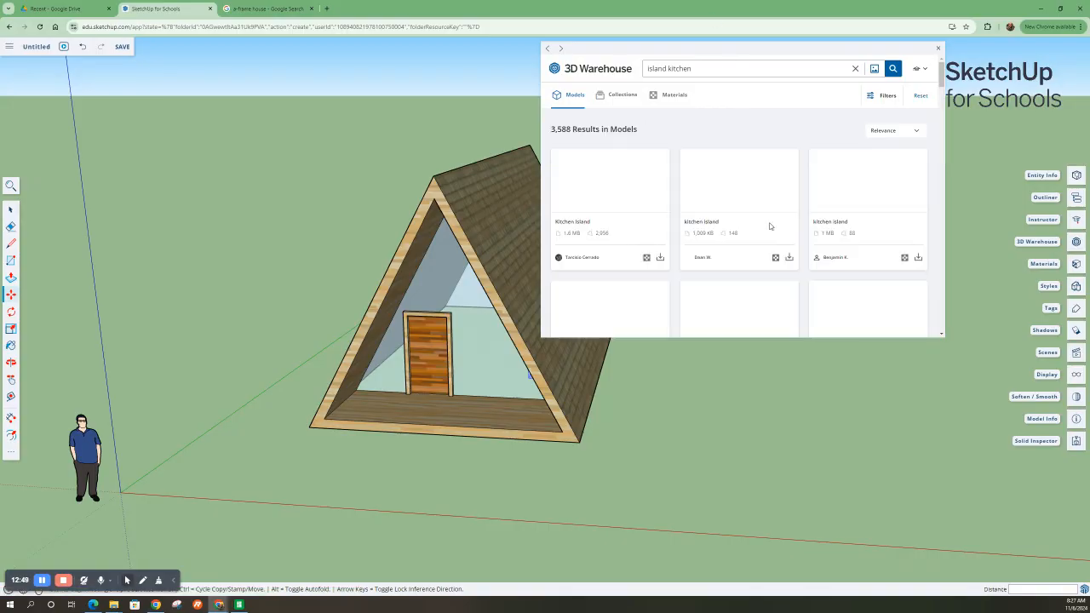
{"action": "scroll", "coordinate": [737, 211], "scroll_direction": "down", "scroll_amount": 1}
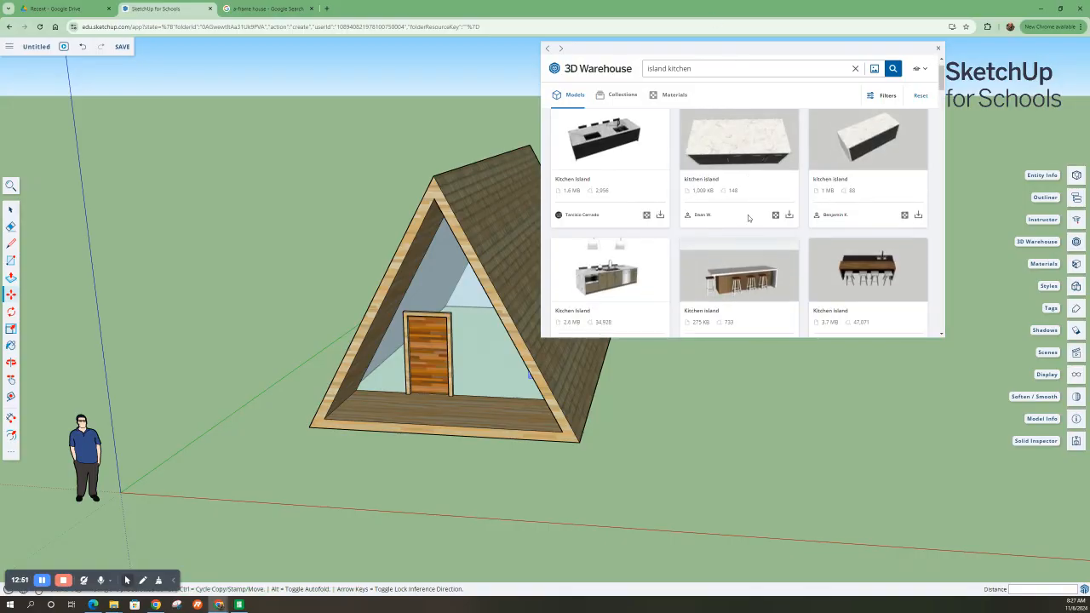
{"action": "scroll", "coordinate": [777, 269], "scroll_direction": "down", "scroll_amount": 3}
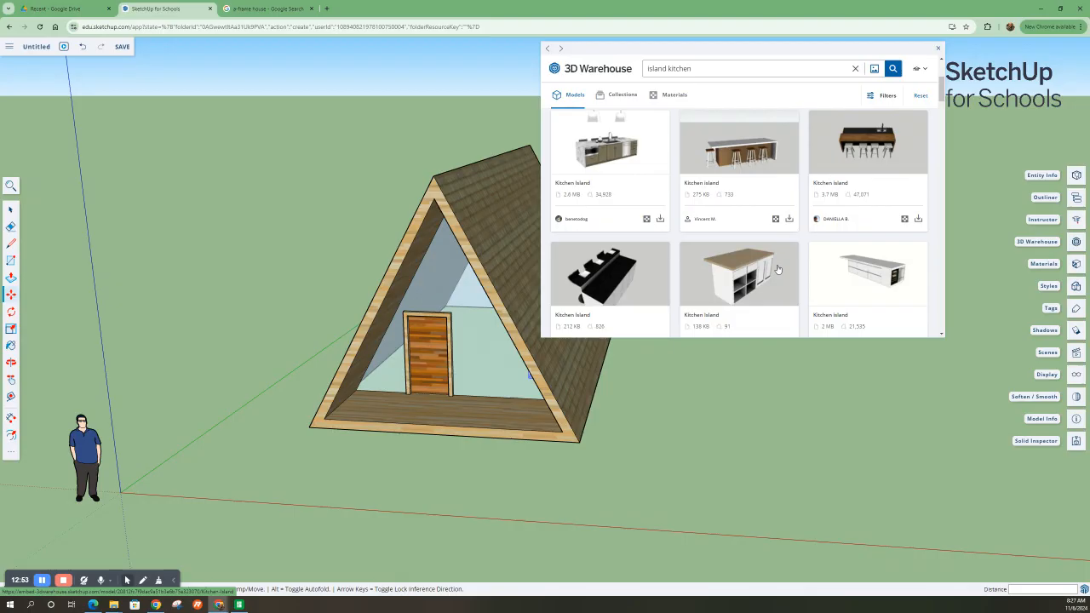
{"action": "scroll", "coordinate": [774, 269], "scroll_direction": "down", "scroll_amount": 3}
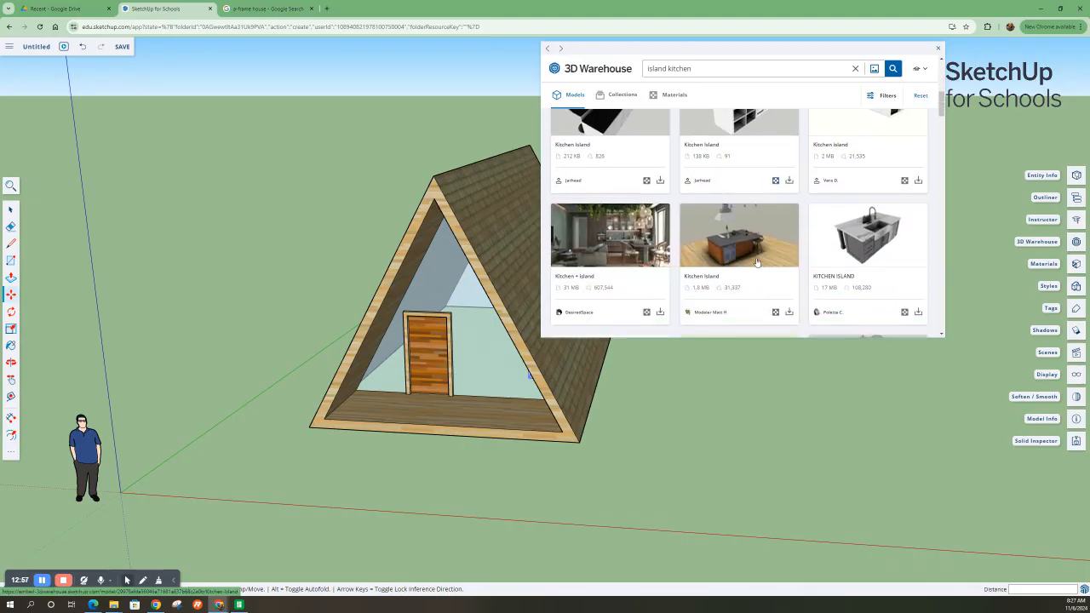
{"action": "scroll", "coordinate": [734, 249], "scroll_direction": "up", "scroll_amount": 3}
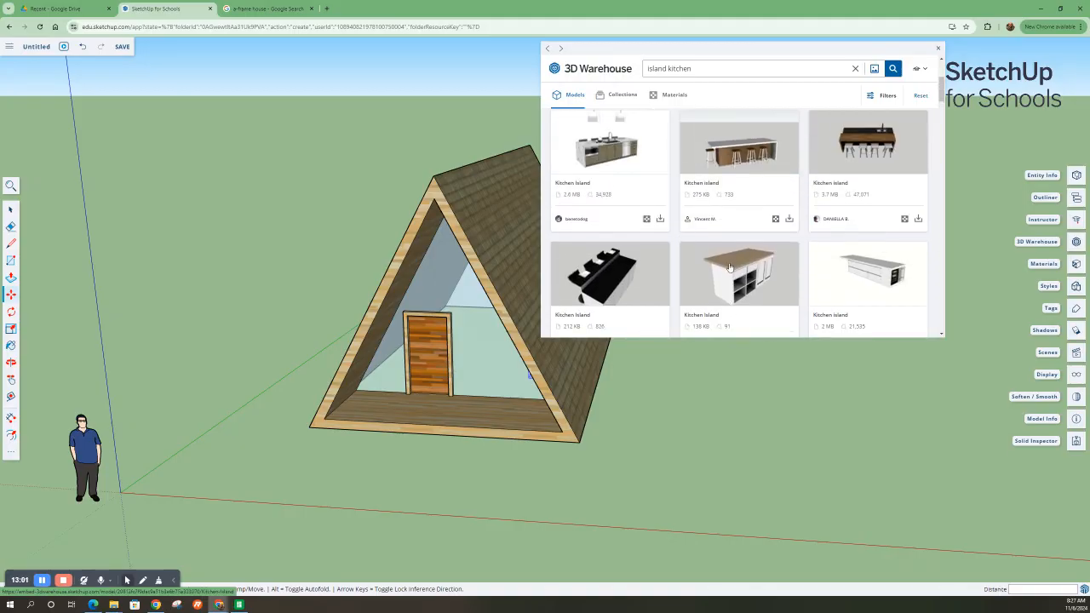
{"action": "scroll", "coordinate": [729, 267], "scroll_direction": "up", "scroll_amount": 1}
{"action": "scroll", "coordinate": [739, 271], "scroll_direction": "up", "scroll_amount": 2}
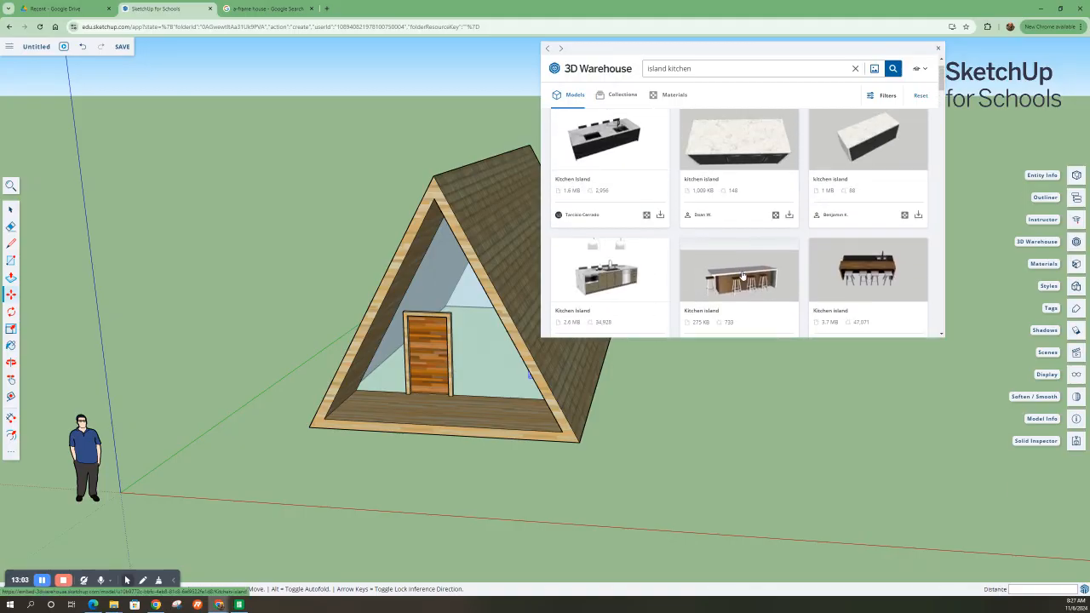
Download the kitchen island with the wooden slatted base and four stools into the model and place it behind the glass front.
{"action": "left_click", "coordinate": [743, 278]}
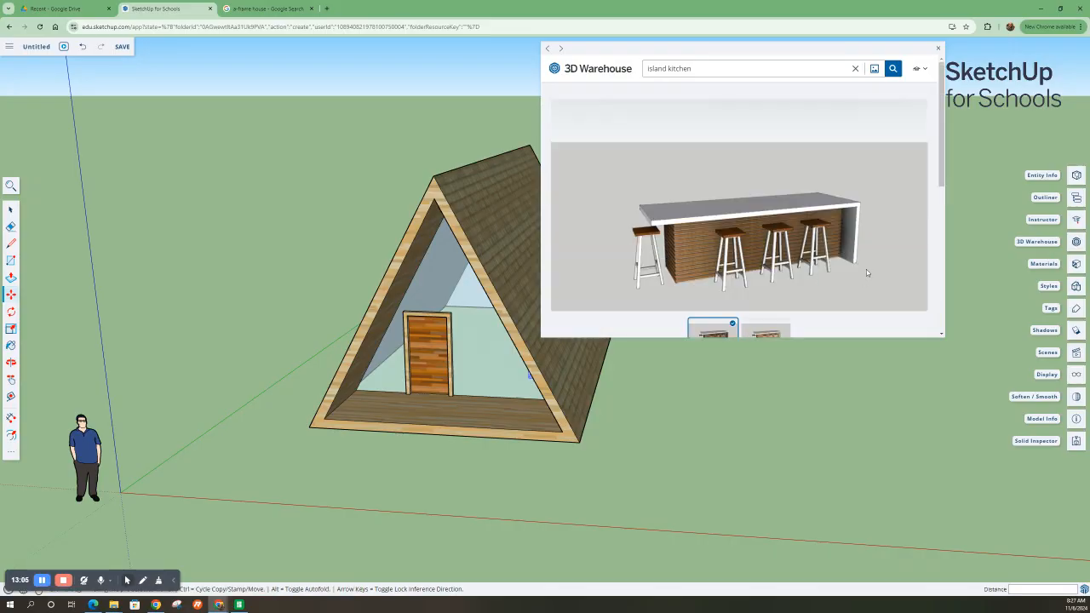
{"action": "scroll", "coordinate": [864, 269], "scroll_direction": "down", "scroll_amount": 3}
{"action": "left_click", "coordinate": [882, 197]}
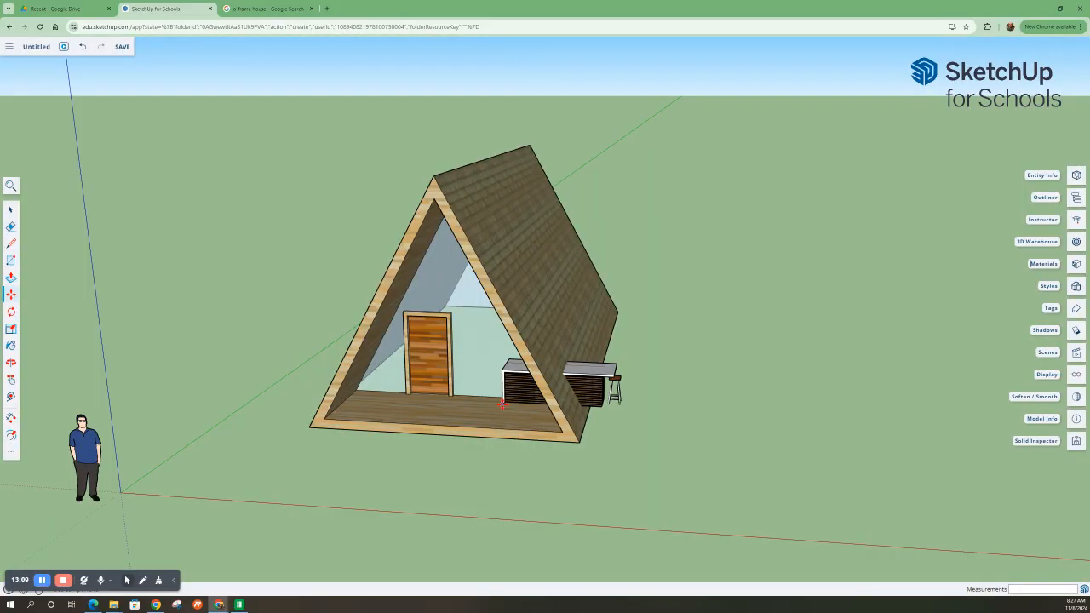
{"action": "middle_click_drag", "start_coordinate": [502, 398], "coordinate": [407, 439]}
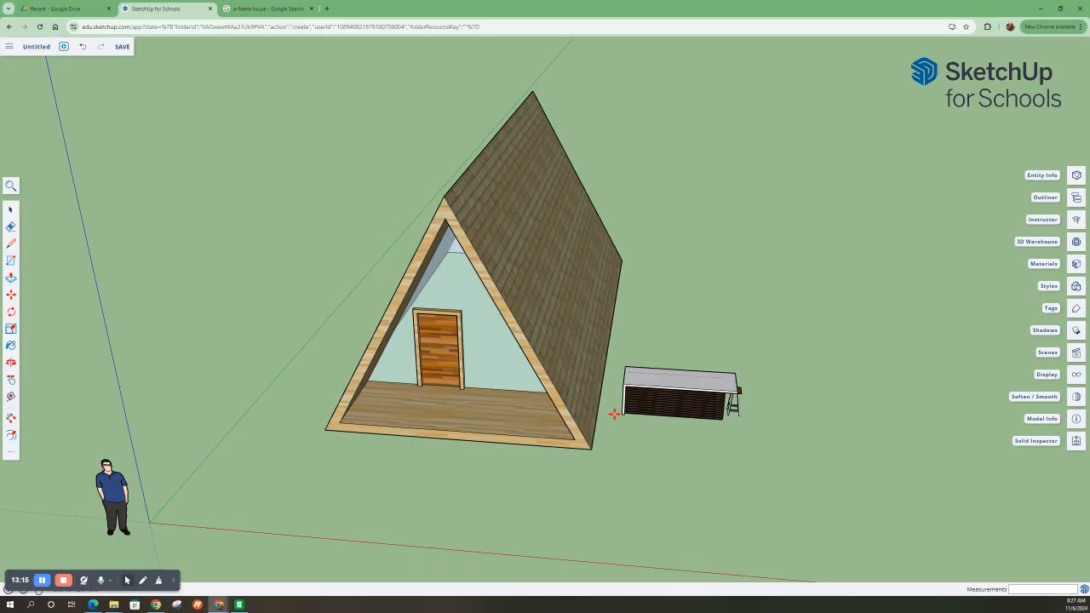
{"action": "middle_click_drag", "start_coordinate": [443, 345], "coordinate": [577, 453]}
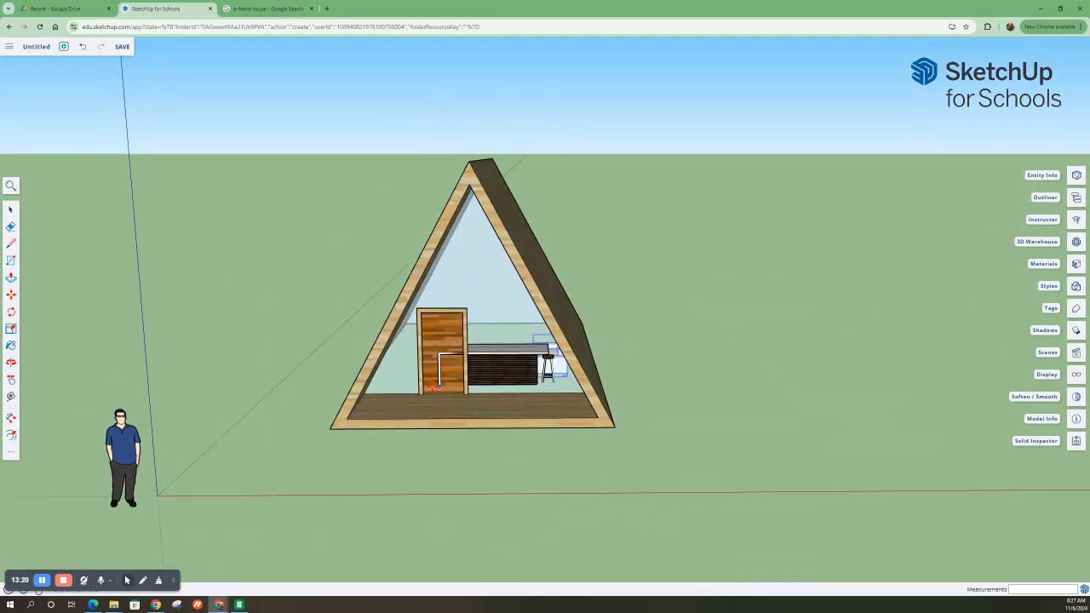
{"action": "left_click", "coordinate": [391, 393]}
Move the kitchen island along the green axis to the rear of the house interior and deselect it.
{"action": "middle_click_drag", "start_coordinate": [451, 417], "coordinate": [464, 396]}
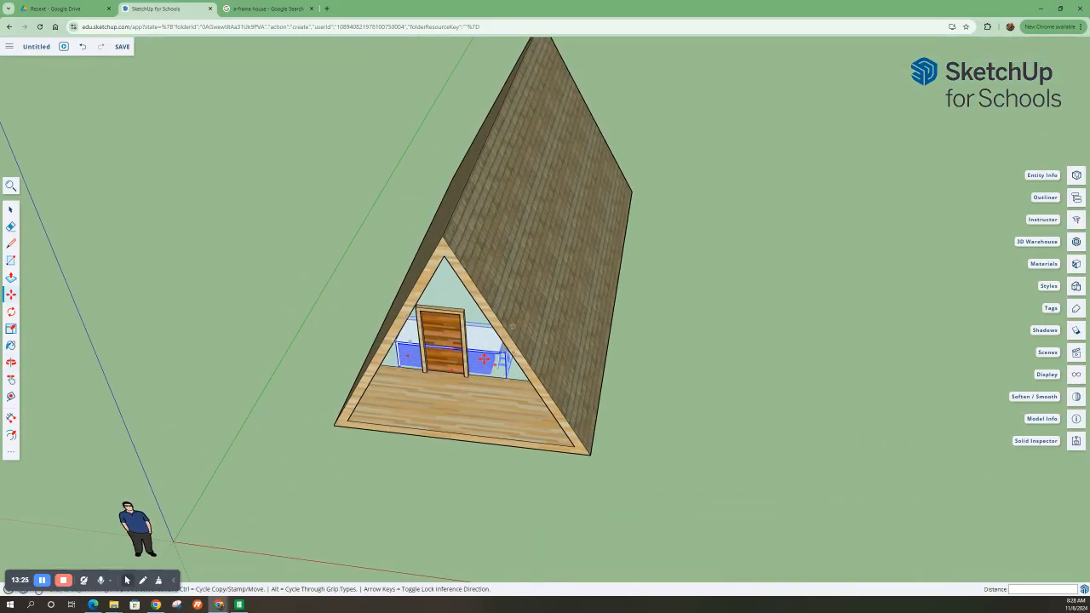
{"action": "left_click", "coordinate": [483, 359]}
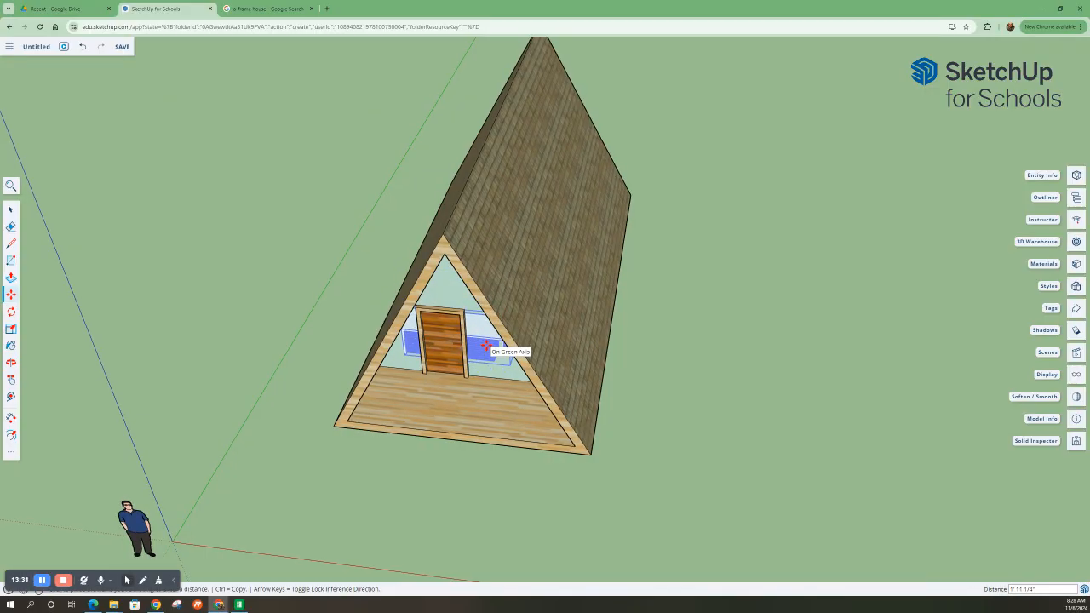
{"action": "middle_click_drag", "start_coordinate": [498, 333], "coordinate": [500, 259]}
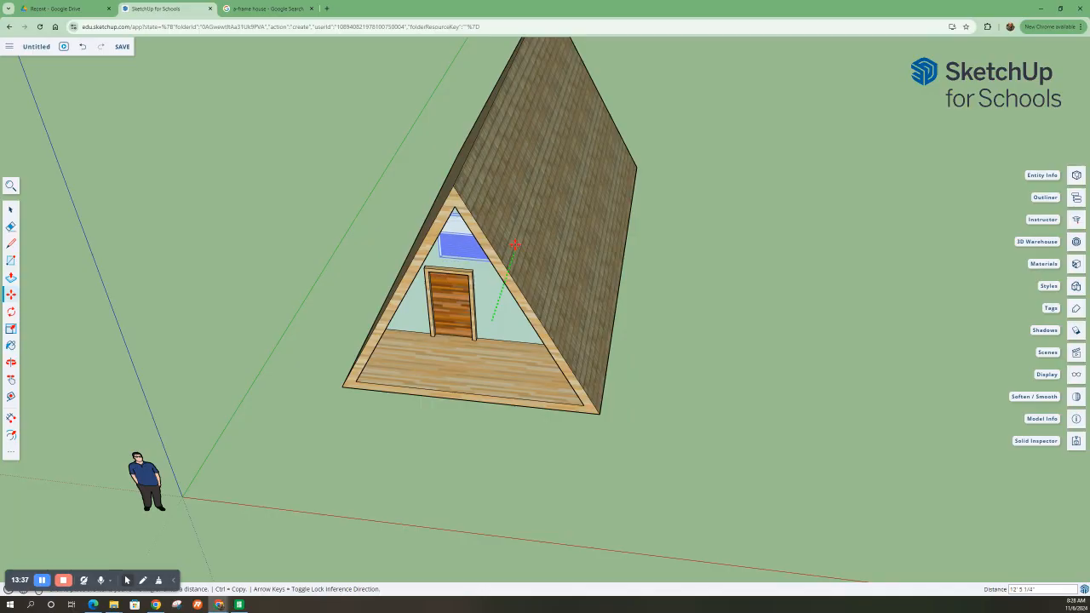
{"action": "type", "text": "-4 3/4"}
{"action": "key", "text": "Return"}
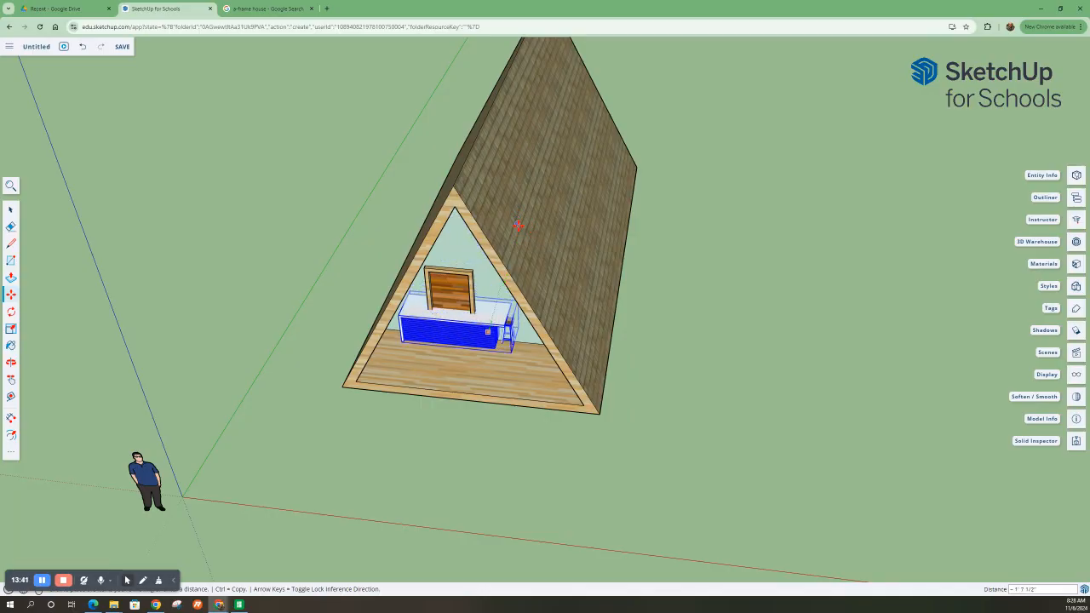
{"action": "key", "text": "o"}
{"action": "left_click_drag", "start_coordinate": [521, 224], "coordinate": [554, 156]}
{"action": "key", "text": "m"}
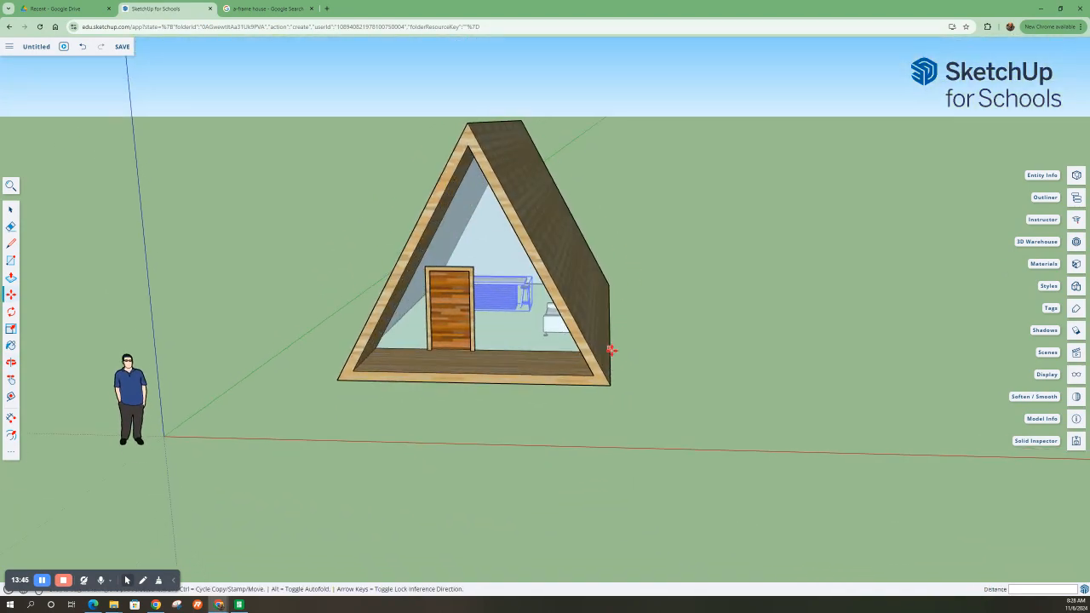
{"action": "key", "text": "Escape"}
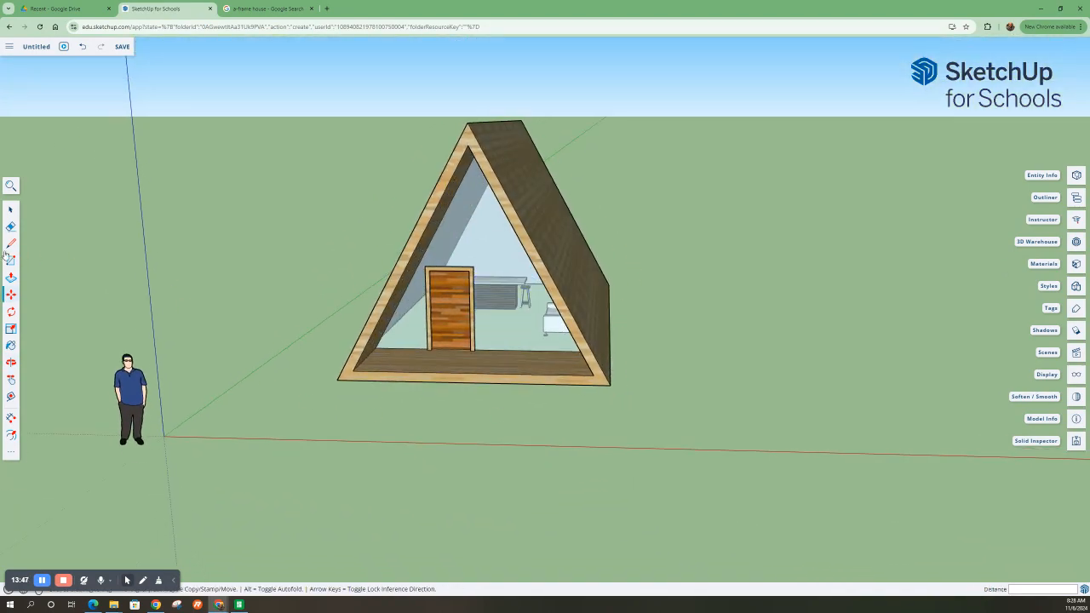
{"action": "left_click", "coordinate": [11, 210]}
Try to draw a horizontal rectangle as a loft floor between the sloping walls above the door, and undo it.
{"action": "middle_click_drag", "start_coordinate": [527, 407], "coordinate": [624, 389]}
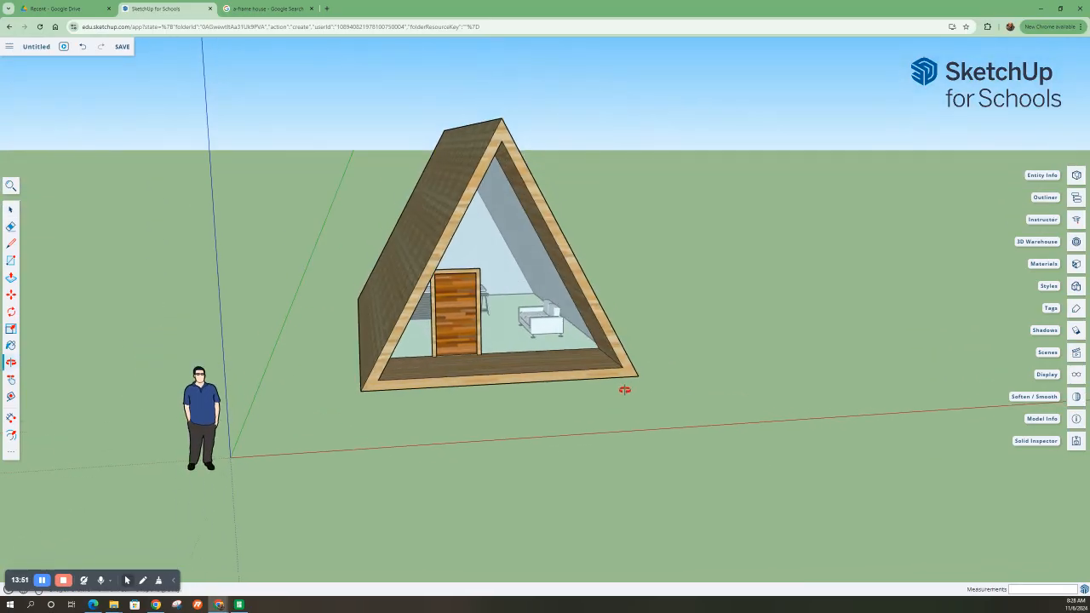
{"action": "middle_click_drag", "start_coordinate": [624, 389], "coordinate": [499, 438]}
{"action": "scroll", "coordinate": [471, 322], "scroll_direction": "up", "scroll_amount": 5}
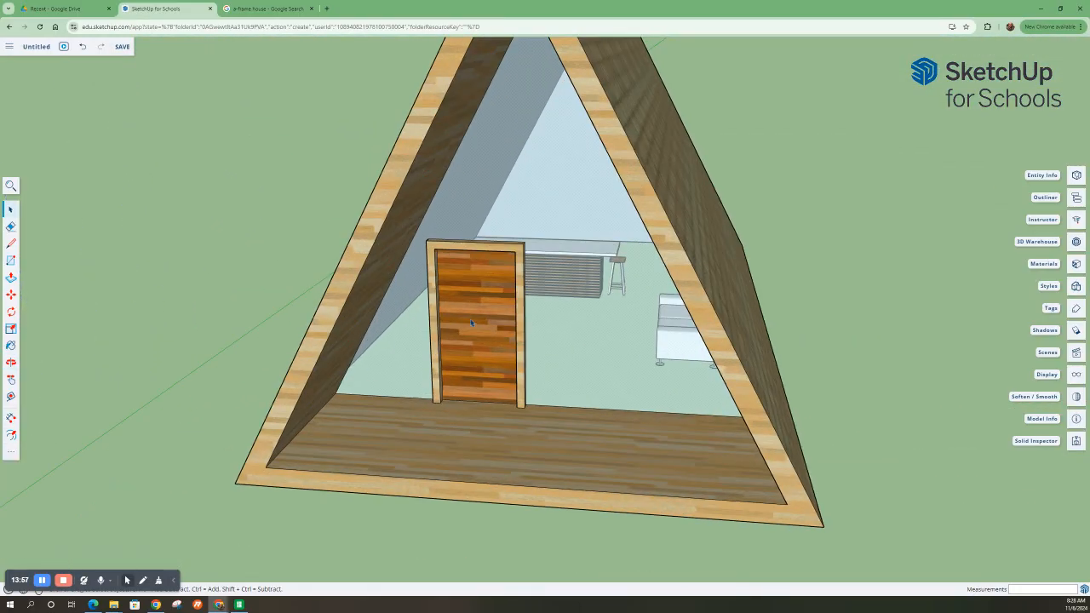
{"action": "middle_click_drag", "start_coordinate": [546, 361], "coordinate": [560, 369]}
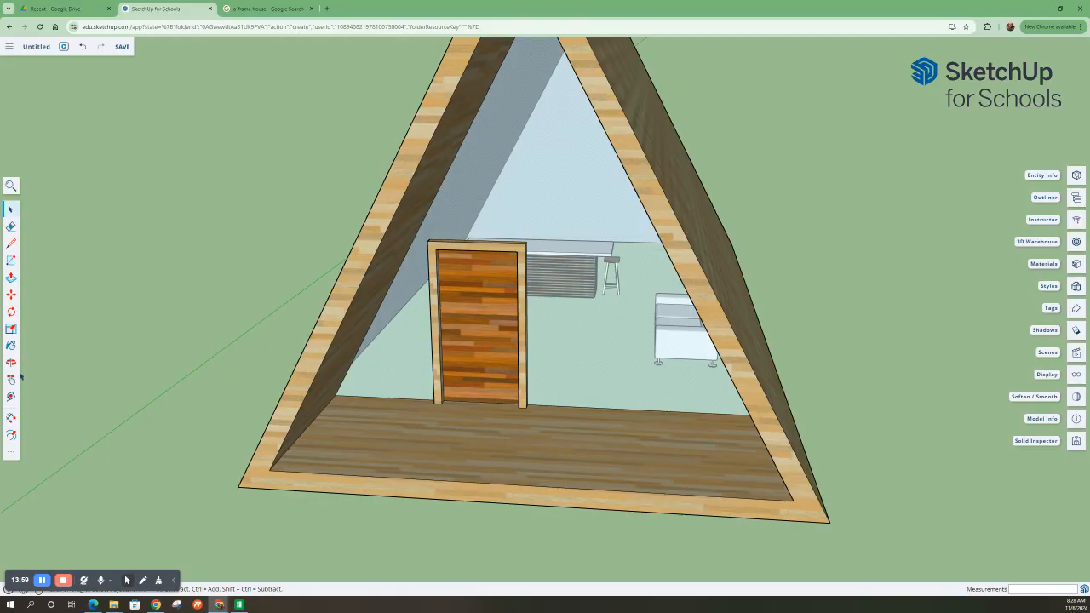
{"action": "left_click", "coordinate": [12, 262]}
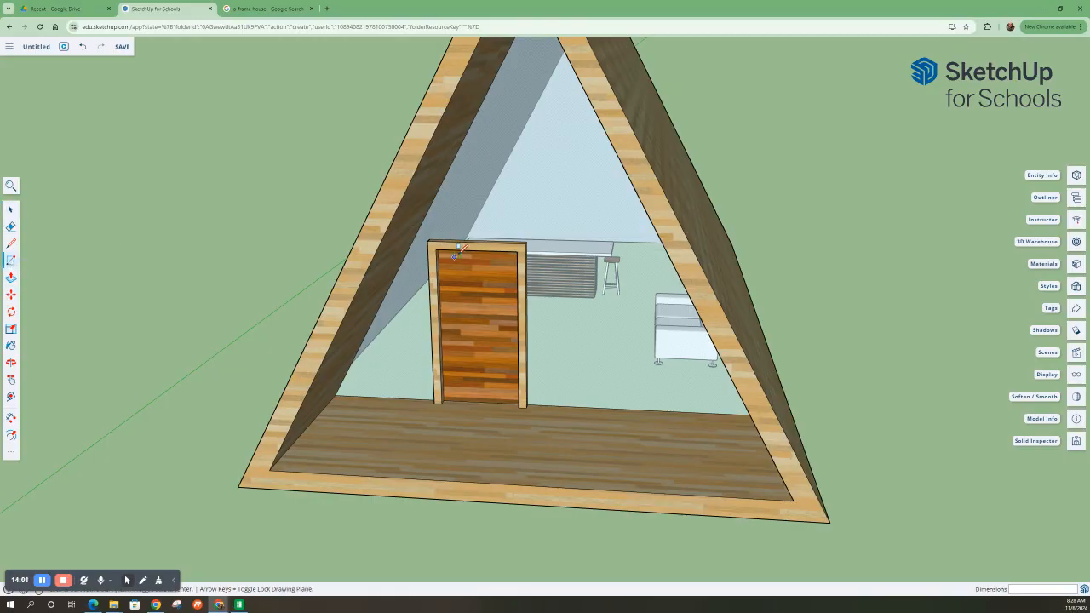
{"action": "left_click", "coordinate": [434, 197]}
{"action": "middle_click_drag", "start_coordinate": [555, 199], "coordinate": [699, 231]}
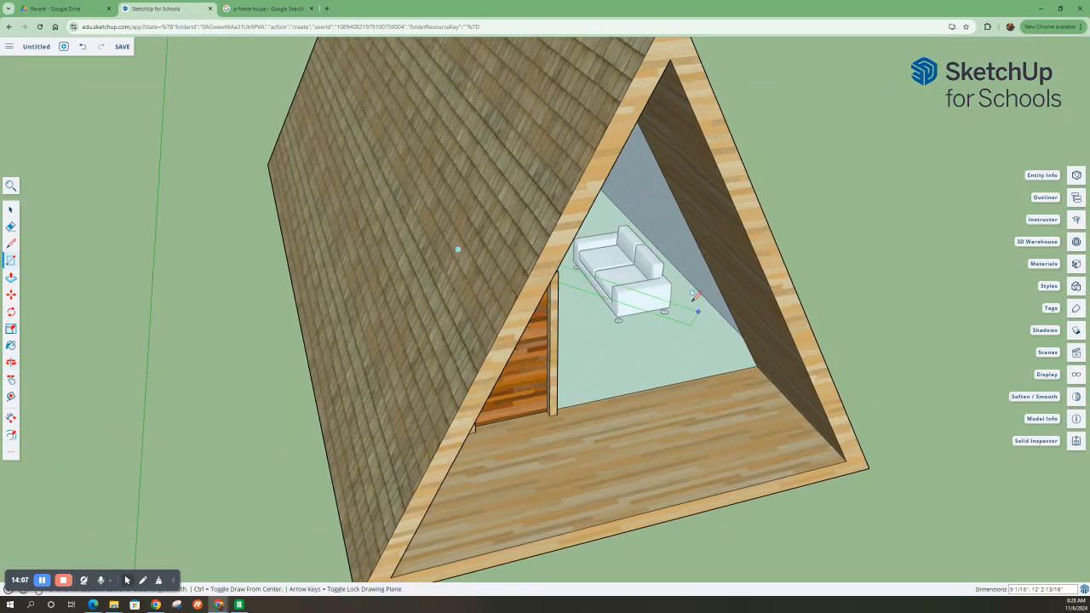
{"action": "scroll", "coordinate": [698, 231], "scroll_direction": "down", "scroll_amount": 5}
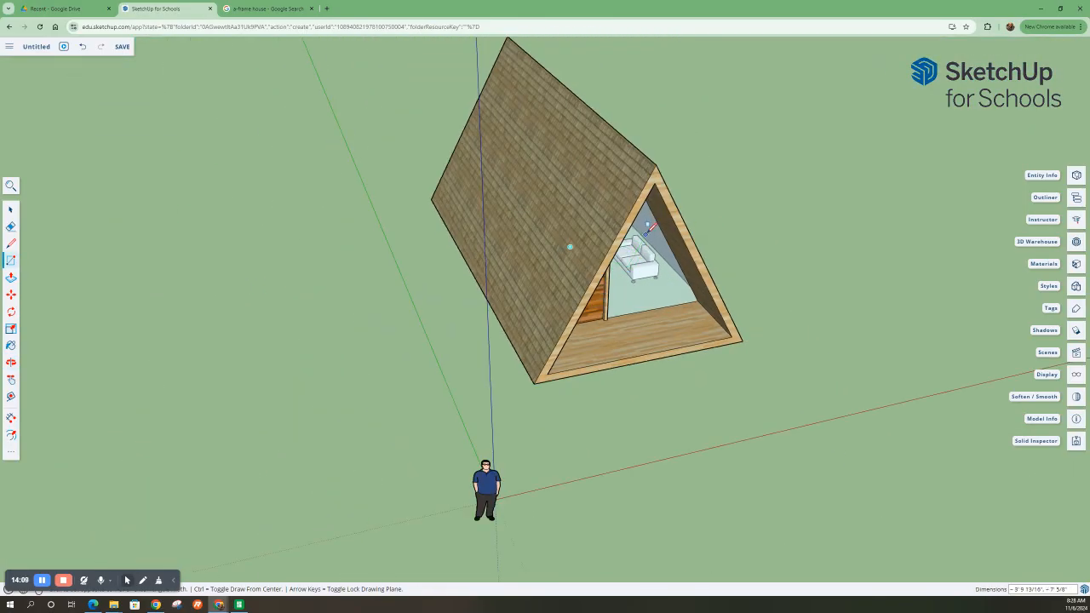
{"action": "middle_click_drag", "start_coordinate": [656, 217], "coordinate": [734, 224]}
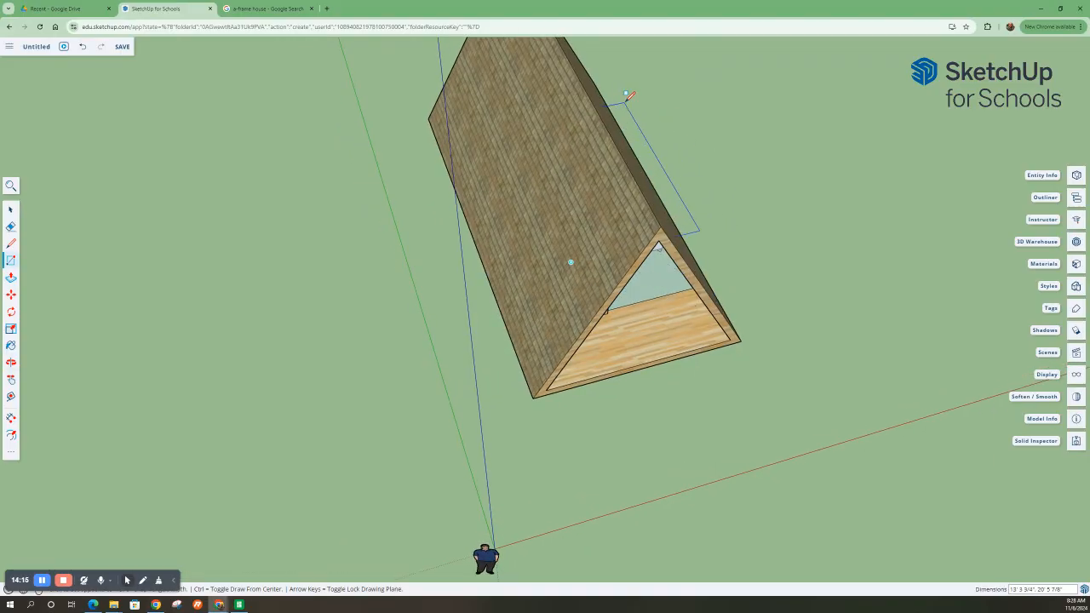
{"action": "middle_click_drag", "start_coordinate": [628, 96], "coordinate": [622, 236]}
{"action": "middle_click_drag", "start_coordinate": [603, 380], "coordinate": [537, 153]}
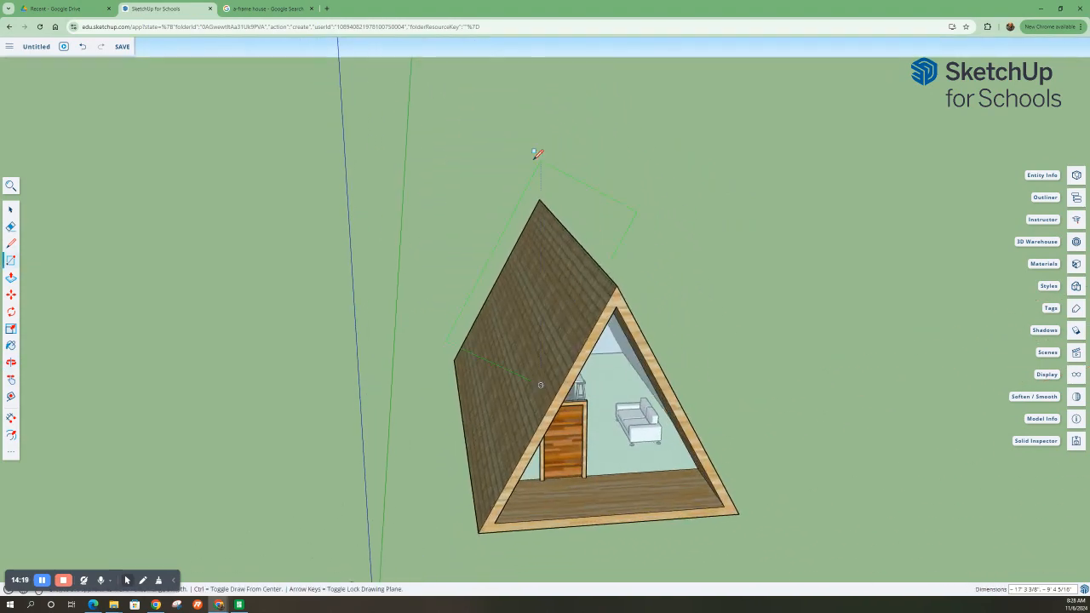
{"action": "middle_click_drag", "start_coordinate": [615, 392], "coordinate": [579, 304]}
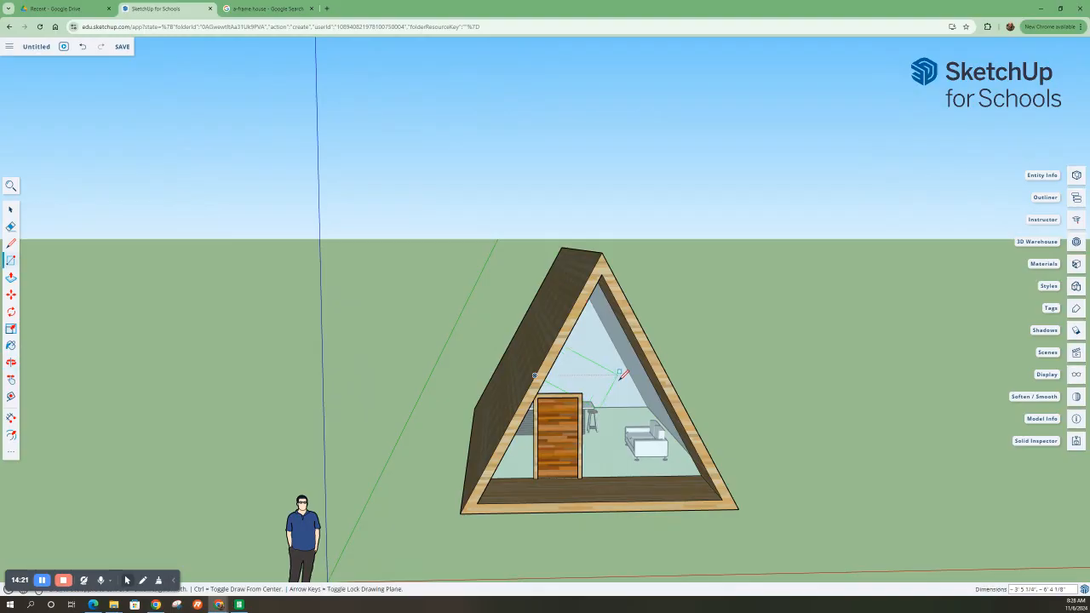
{"action": "middle_click_drag", "start_coordinate": [676, 297], "coordinate": [691, 336]}
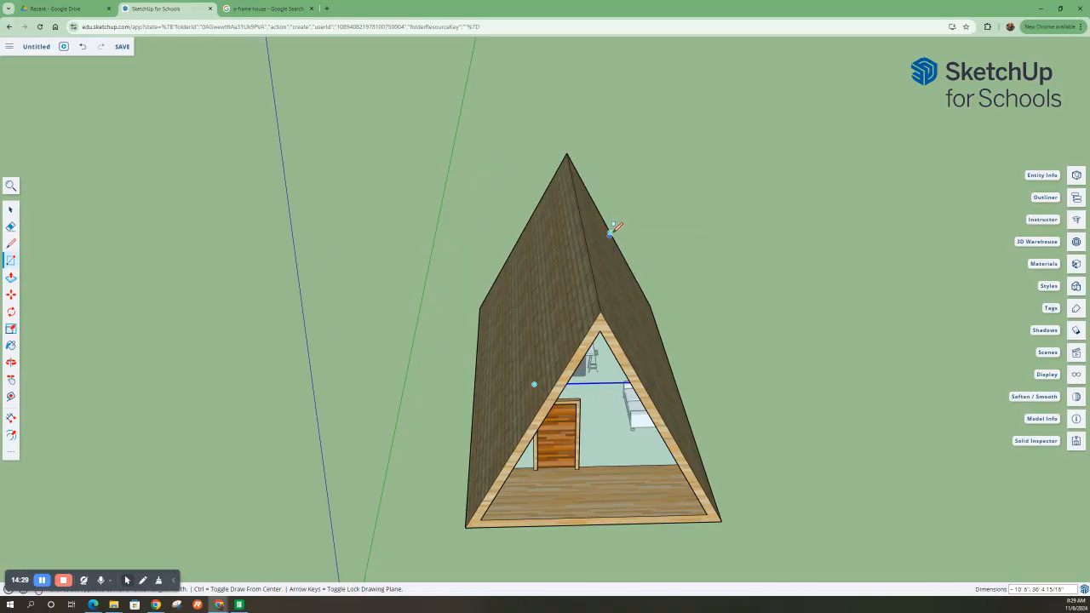
{"action": "middle_click_drag", "start_coordinate": [621, 465], "coordinate": [580, 326]}
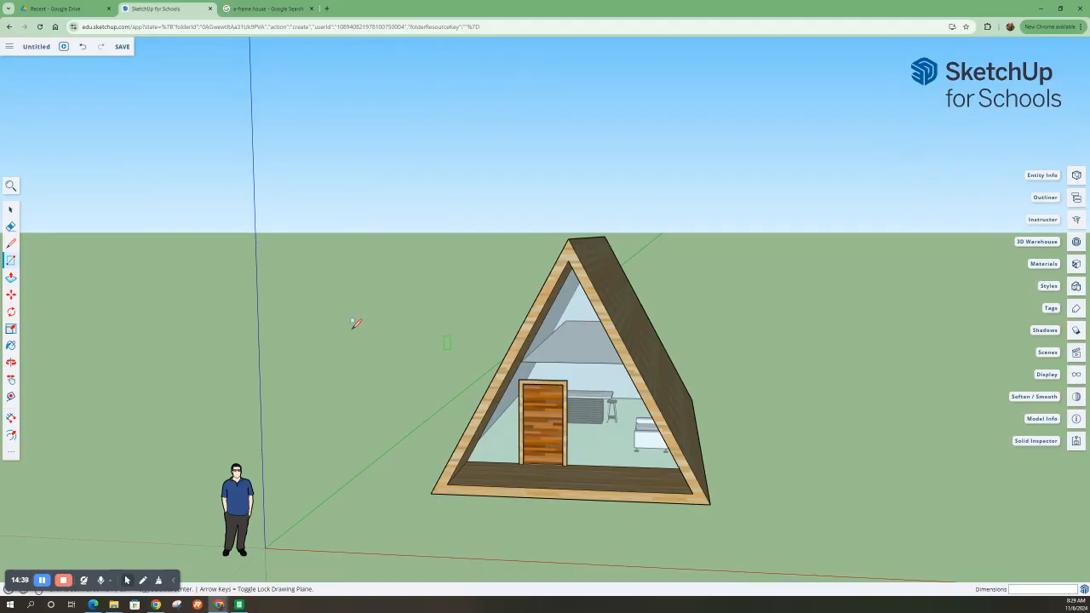
{"action": "left_click", "coordinate": [12, 244]}
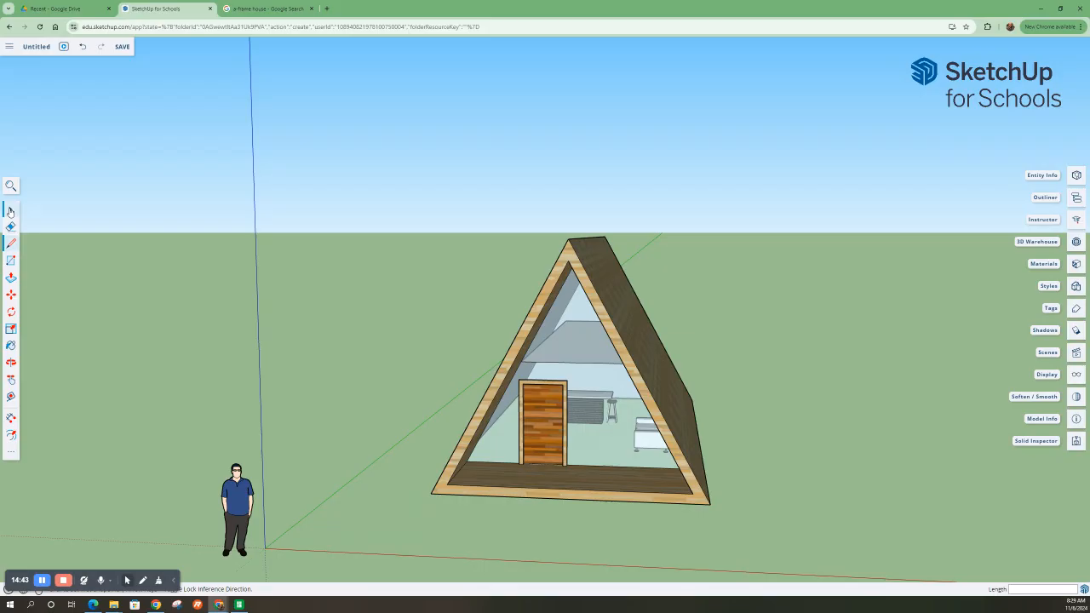
{"action": "key", "text": "ctrl+z"}
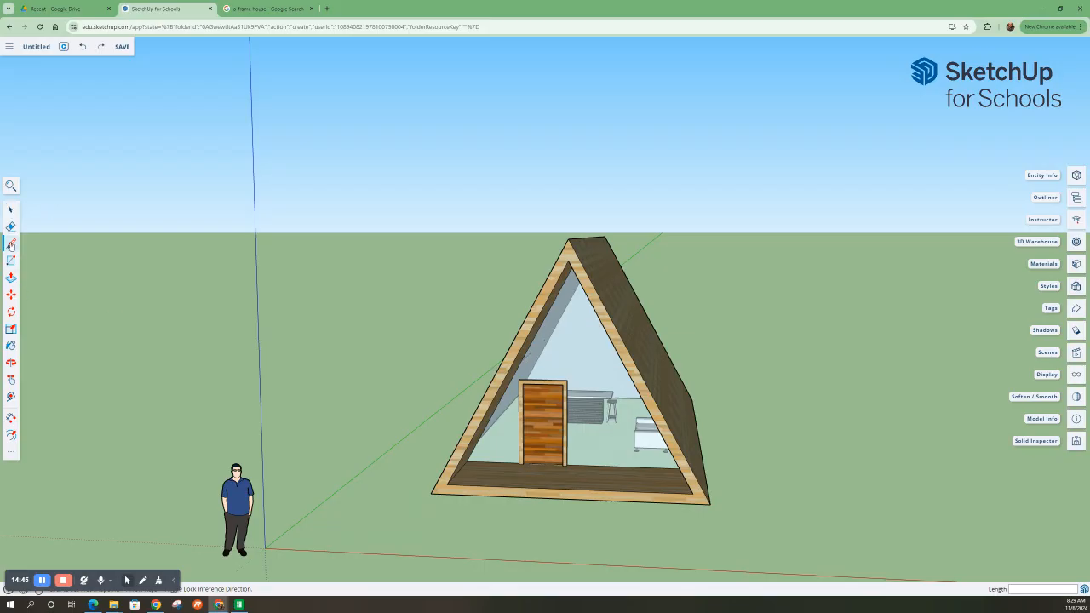
Draw a horizontal line across the glass front just above the door, from one sloping wall to the other.
{"action": "left_click", "coordinate": [521, 361]}
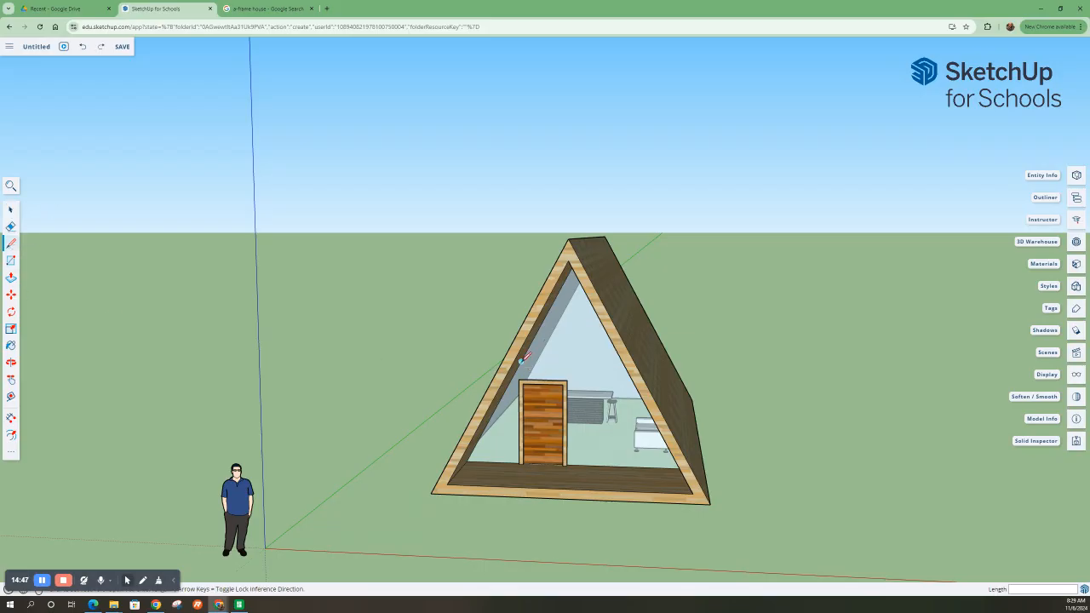
{"action": "middle_click_drag", "start_coordinate": [562, 324], "coordinate": [645, 358]}
{"action": "left_click", "coordinate": [644, 360]}
{"action": "left_click", "coordinate": [642, 361]}
Try to draw lines from the ends of the horizontal line back into the house along the green axis.
{"action": "middle_click_drag", "start_coordinate": [601, 327], "coordinate": [562, 244]}
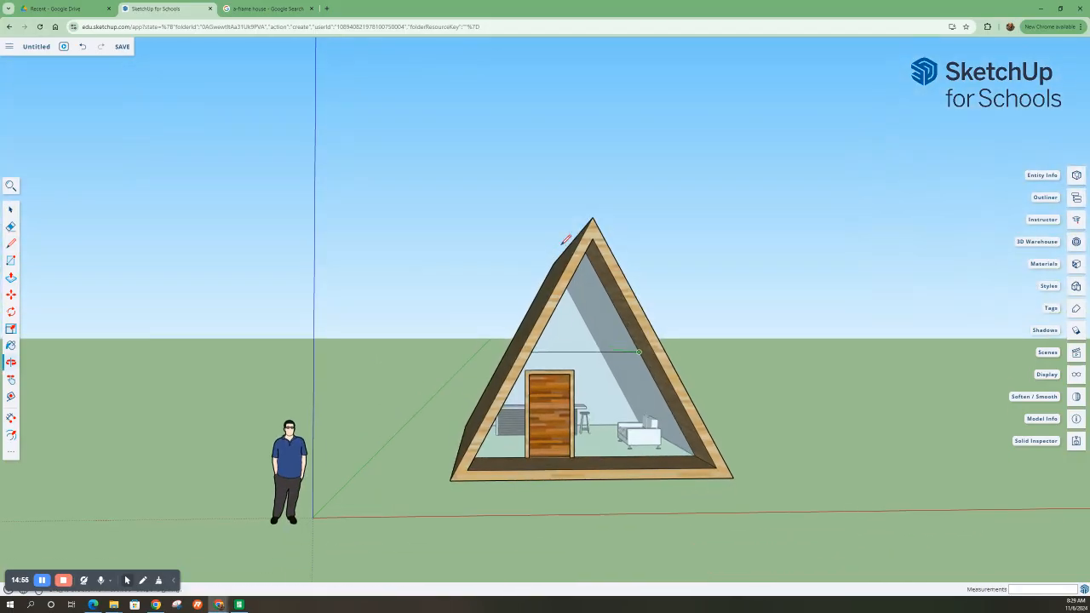
{"action": "middle_click_drag", "start_coordinate": [600, 352], "coordinate": [645, 385]}
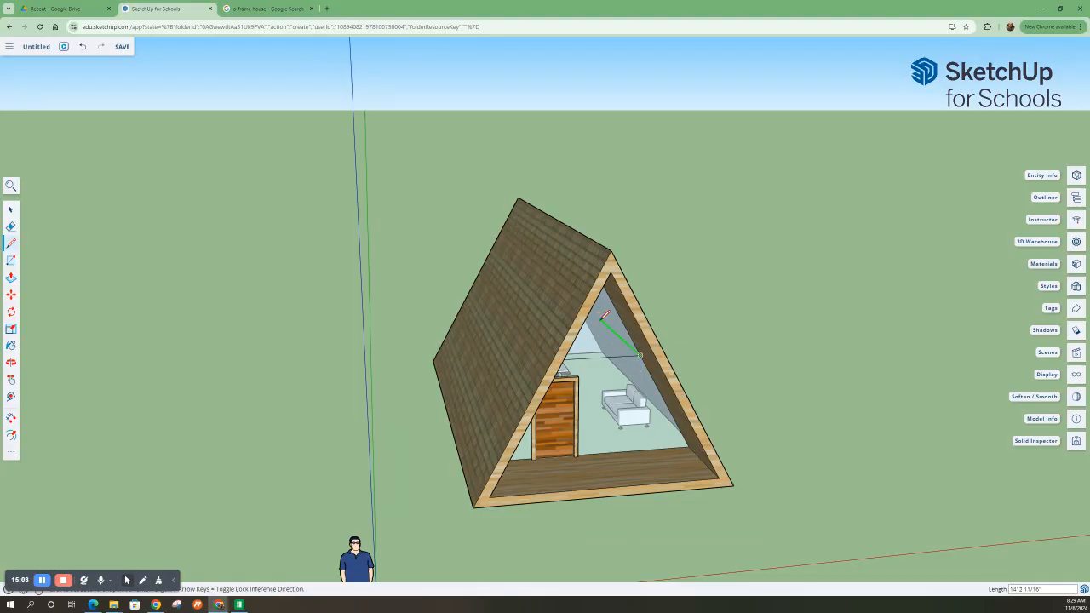
{"action": "middle_click_drag", "start_coordinate": [604, 315], "coordinate": [528, 278]}
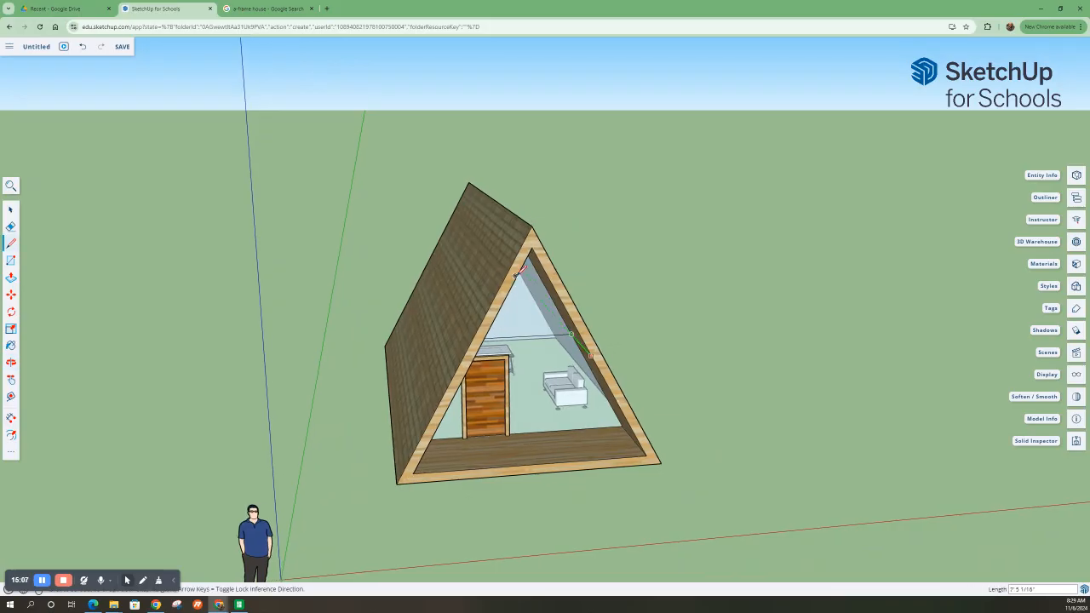
{"action": "mouse_move", "coordinate": [534, 288]}
{"action": "middle_mouse_down"}
{"action": "mouse_move", "coordinate": [511, 287]}
{"action": "mouse_move", "coordinate": [527, 286]}
{"action": "middle_mouse_up"}
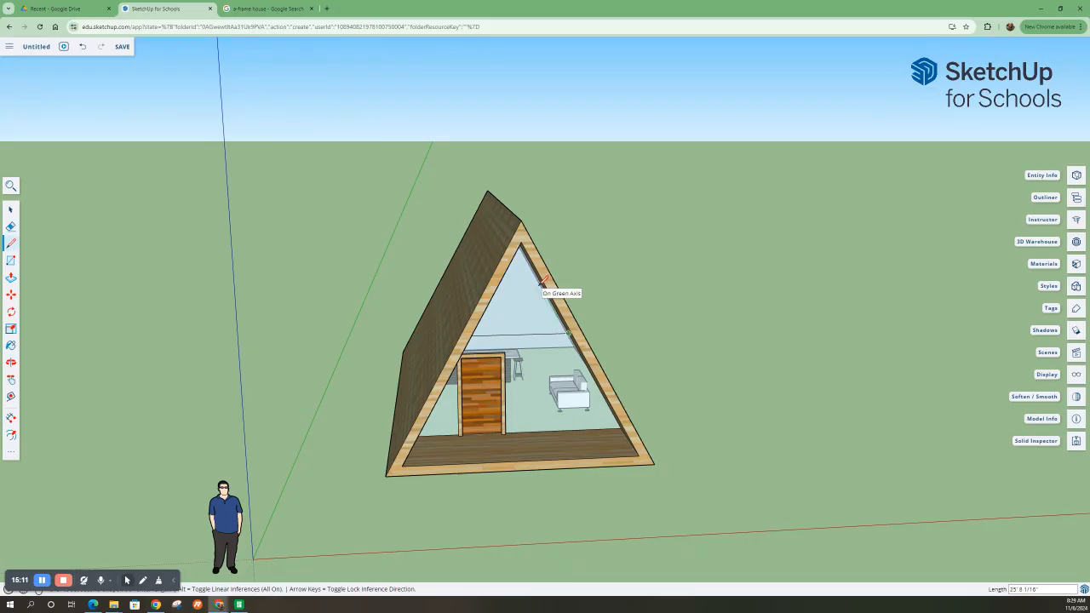
{"action": "mouse_move", "coordinate": [538, 276]}
{"action": "middle_mouse_down"}
{"action": "mouse_move", "coordinate": [519, 297]}
{"action": "mouse_move", "coordinate": [552, 409]}
{"action": "mouse_move", "coordinate": [559, 505]}
{"action": "mouse_move", "coordinate": [524, 551]}
{"action": "mouse_move", "coordinate": [460, 452]}
{"action": "mouse_move", "coordinate": [338, 309]}
{"action": "mouse_move", "coordinate": [637, 418]}
{"action": "mouse_move", "coordinate": [501, 359]}
{"action": "mouse_move", "coordinate": [886, 305]}
{"action": "mouse_move", "coordinate": [1034, 309]}
{"action": "mouse_move", "coordinate": [1056, 294]}
{"action": "middle_mouse_up"}
{"action": "scroll", "coordinate": [446, 254], "scroll_direction": "up", "scroll_amount": 3}
{"action": "middle_click_drag", "start_coordinate": [646, 338], "coordinate": [601, 315]}
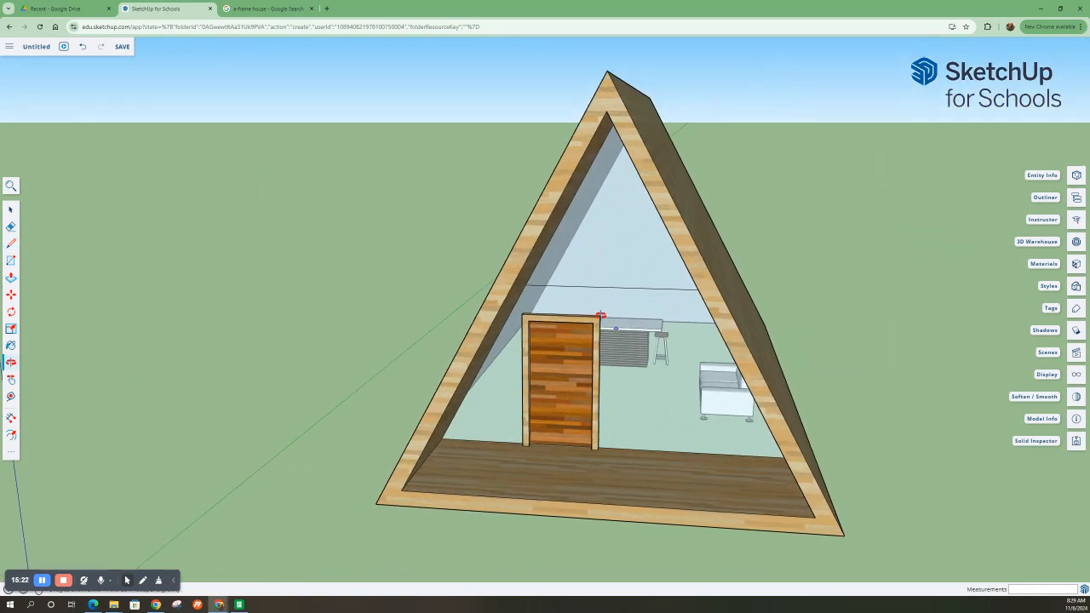
{"action": "left_click", "coordinate": [526, 284]}
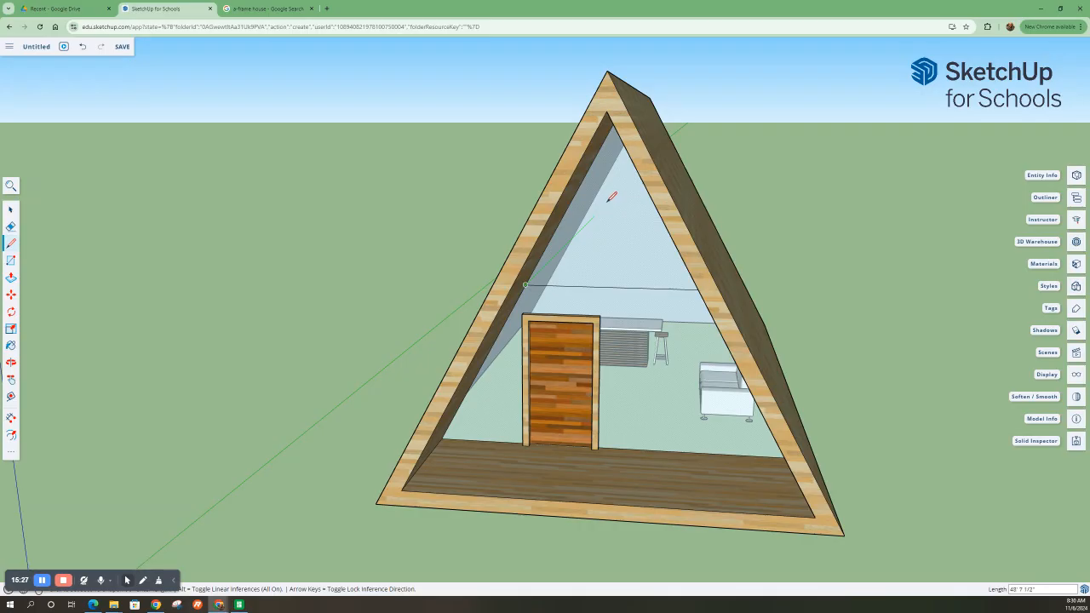
{"action": "middle_click_drag", "start_coordinate": [611, 195], "coordinate": [445, 365]}
{"action": "scroll", "coordinate": [477, 360], "scroll_direction": "down", "scroll_amount": 3}
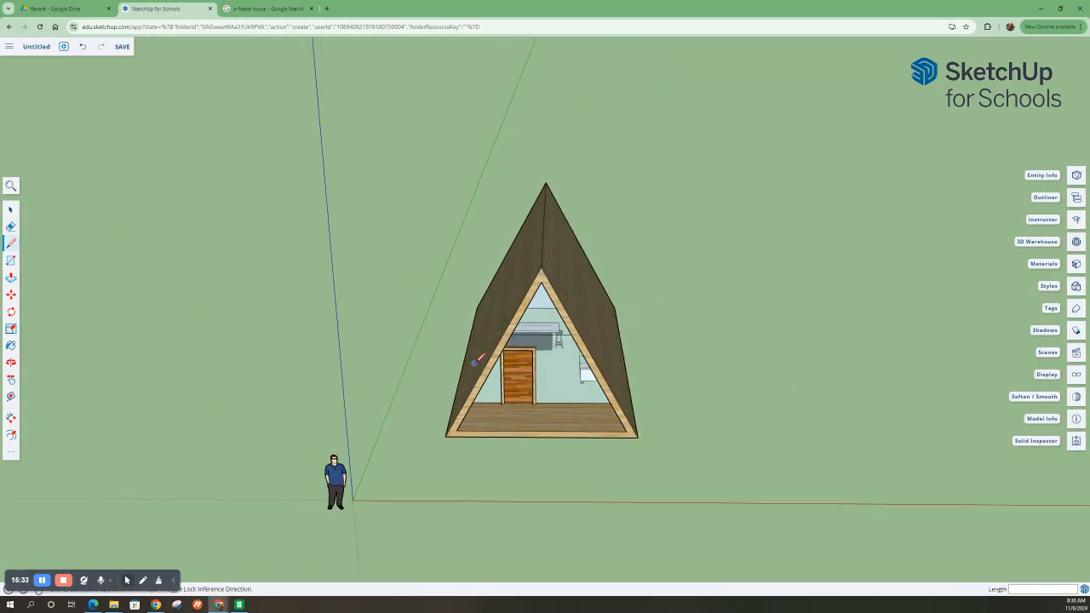
Try to draw a horizontal rectangle from the line above the door out past the right roof slope, and undo both rectangle and line.
{"action": "left_click", "coordinate": [10, 260]}
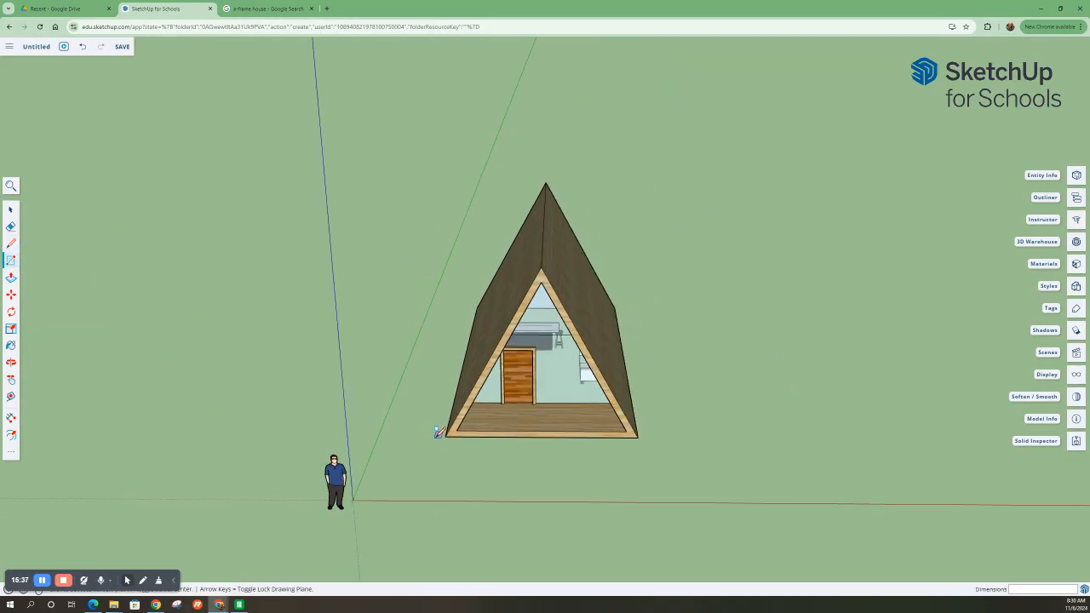
{"action": "left_click", "coordinate": [446, 434]}
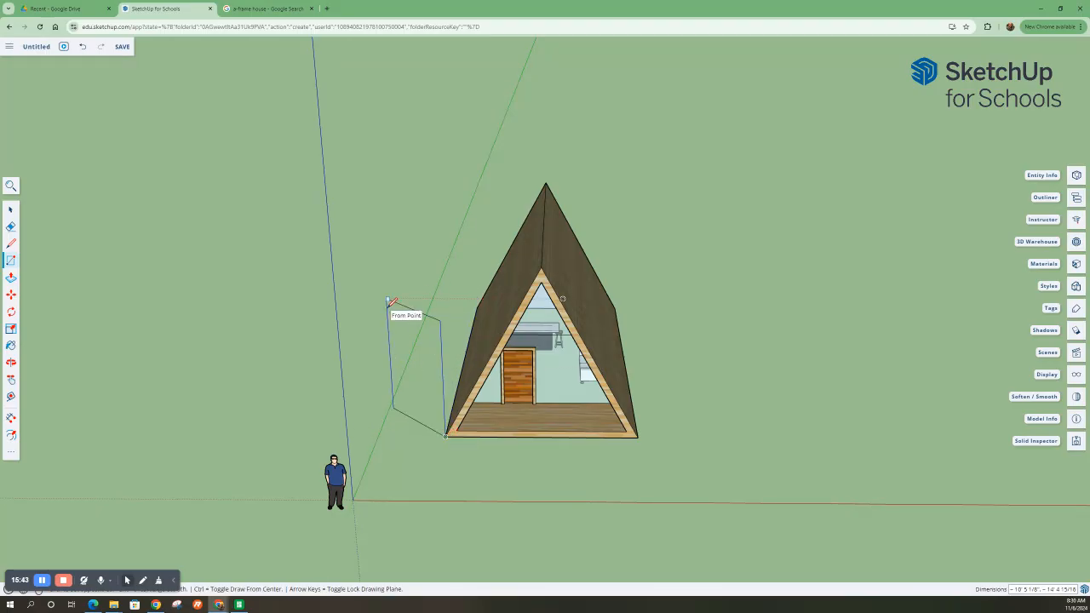
{"action": "middle_click_drag", "start_coordinate": [483, 425], "coordinate": [436, 326]}
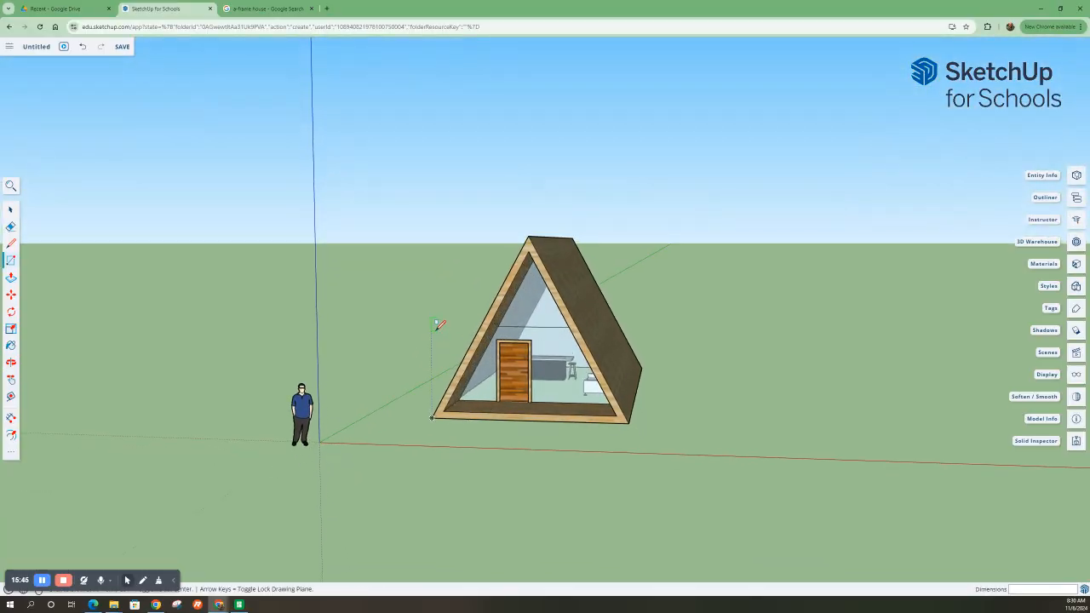
{"action": "scroll", "coordinate": [548, 315], "scroll_direction": "up", "scroll_amount": 5}
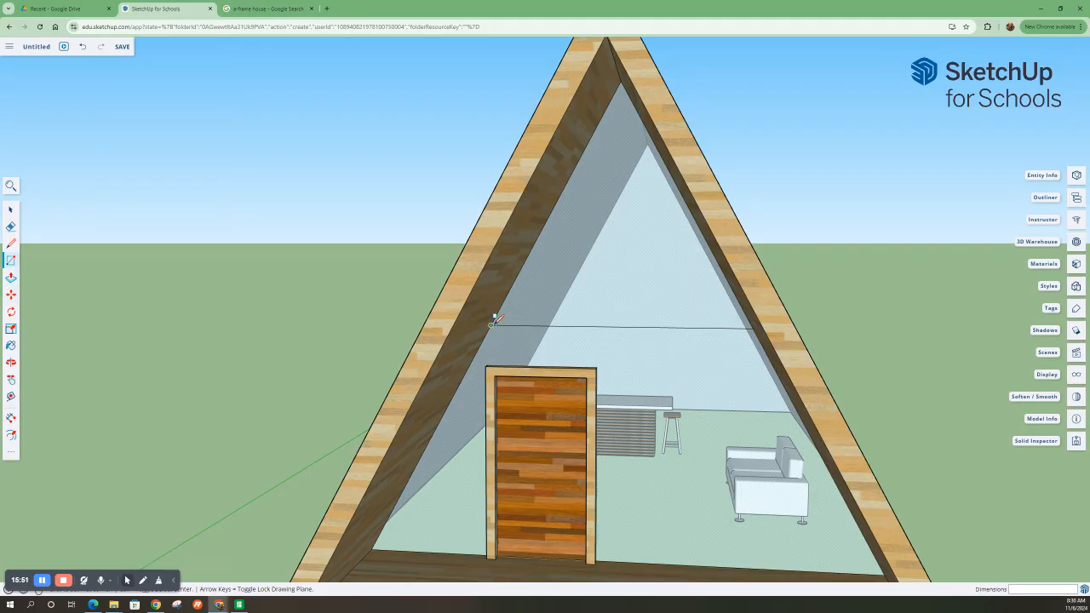
{"action": "middle_click_drag", "start_coordinate": [554, 368], "coordinate": [540, 433]}
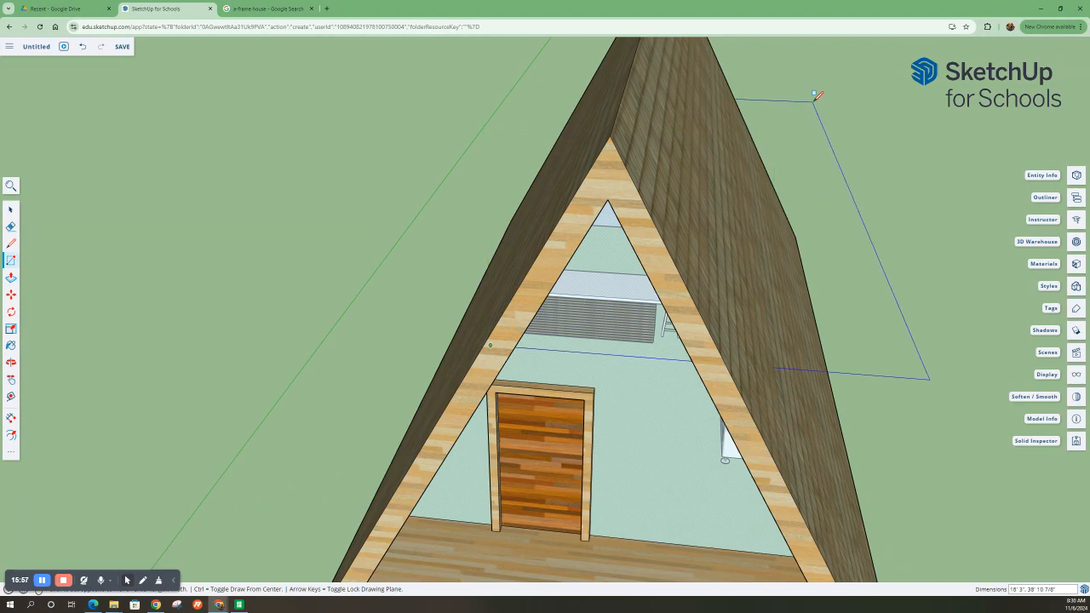
{"action": "left_click", "coordinate": [815, 96]}
{"action": "middle_click_drag", "start_coordinate": [741, 326], "coordinate": [695, 249]}
{"action": "key", "text": "r"}
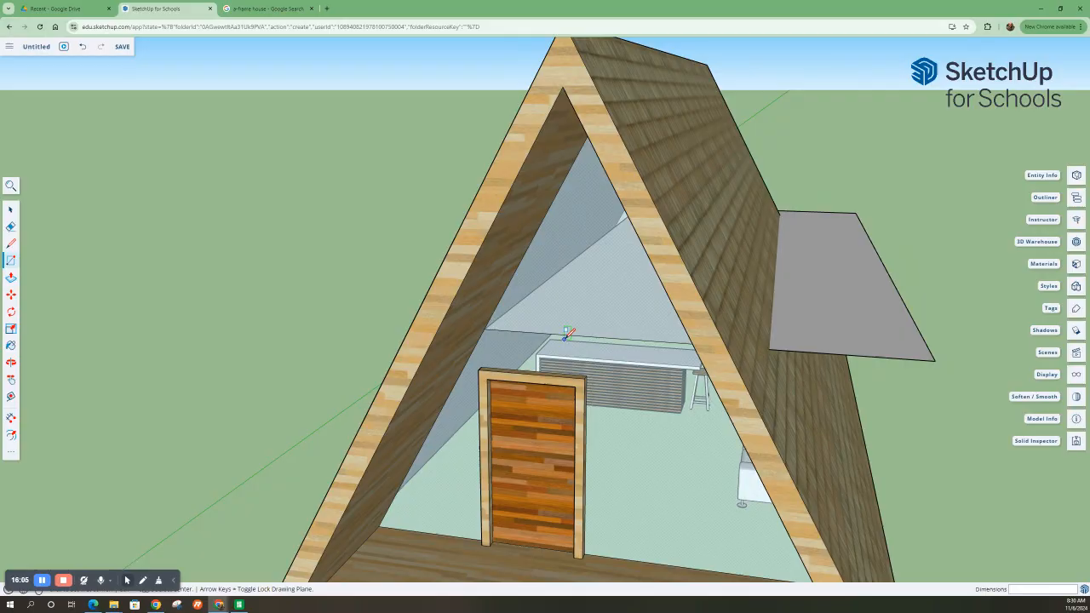
{"action": "scroll", "coordinate": [566, 336], "scroll_direction": "down", "scroll_amount": 3}
{"action": "scroll", "coordinate": [562, 335], "scroll_direction": "up", "scroll_amount": 3}
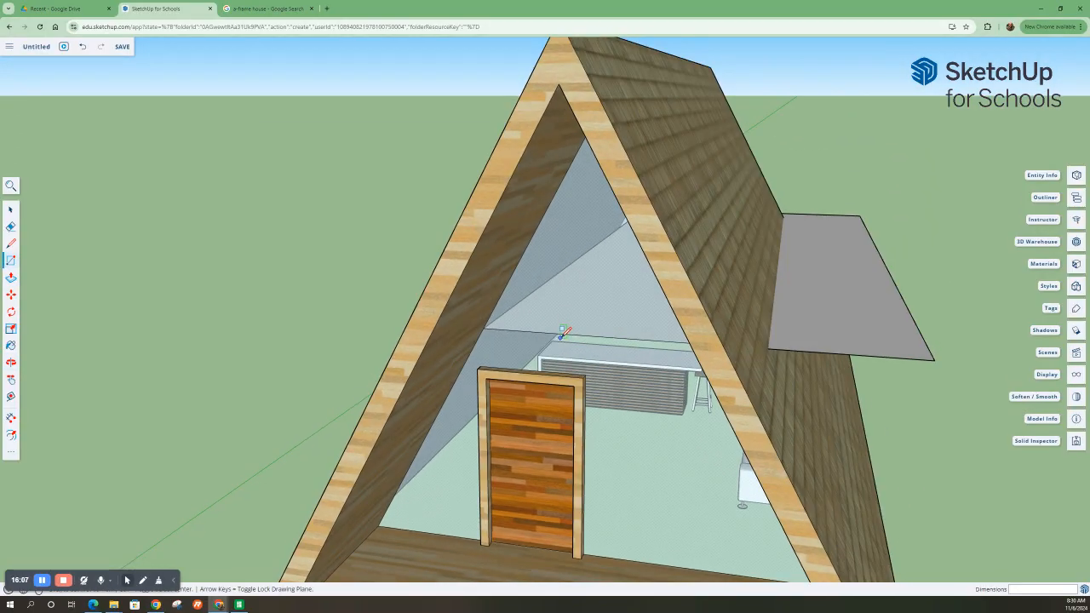
{"action": "key", "text": "ctrl+z"}
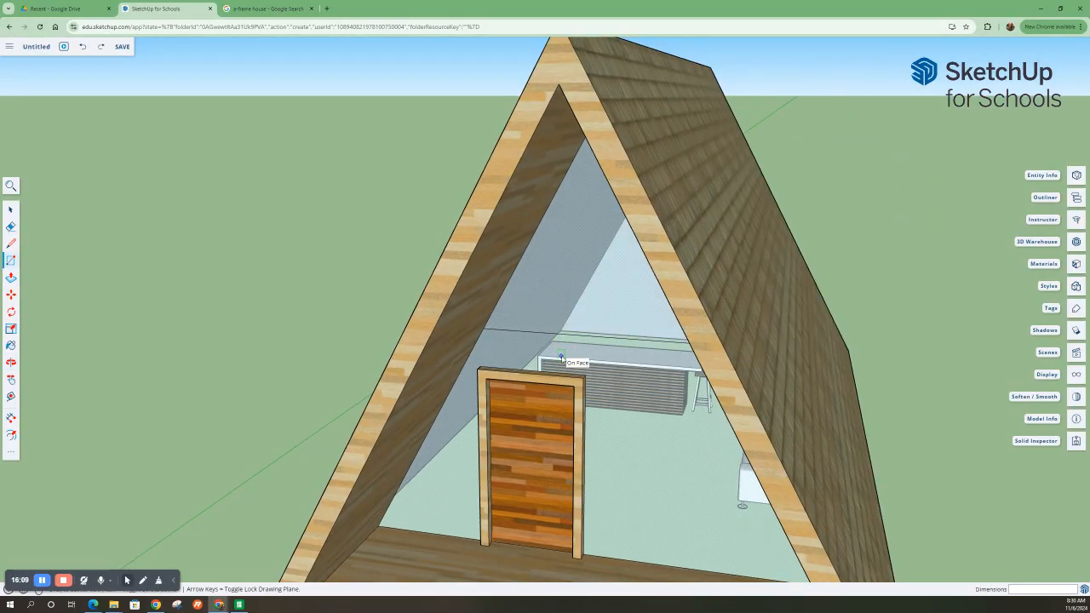
{"action": "key", "text": "z"}
Draw a large horizontal rectangle through the house just above the door, starting on the front frame's left edge and extending beyond the roof.
{"action": "key", "text": "o"}
{"action": "left_click_drag", "start_coordinate": [519, 311], "coordinate": [316, 330]}
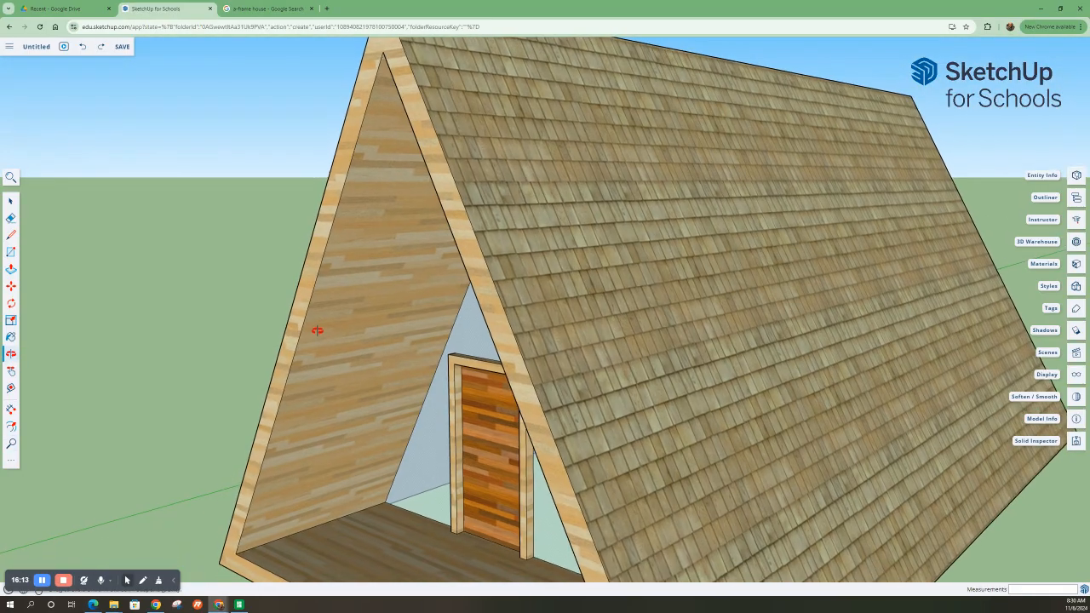
{"action": "middle_click_drag", "start_coordinate": [316, 331], "coordinate": [377, 340]}
{"action": "key", "text": "z"}
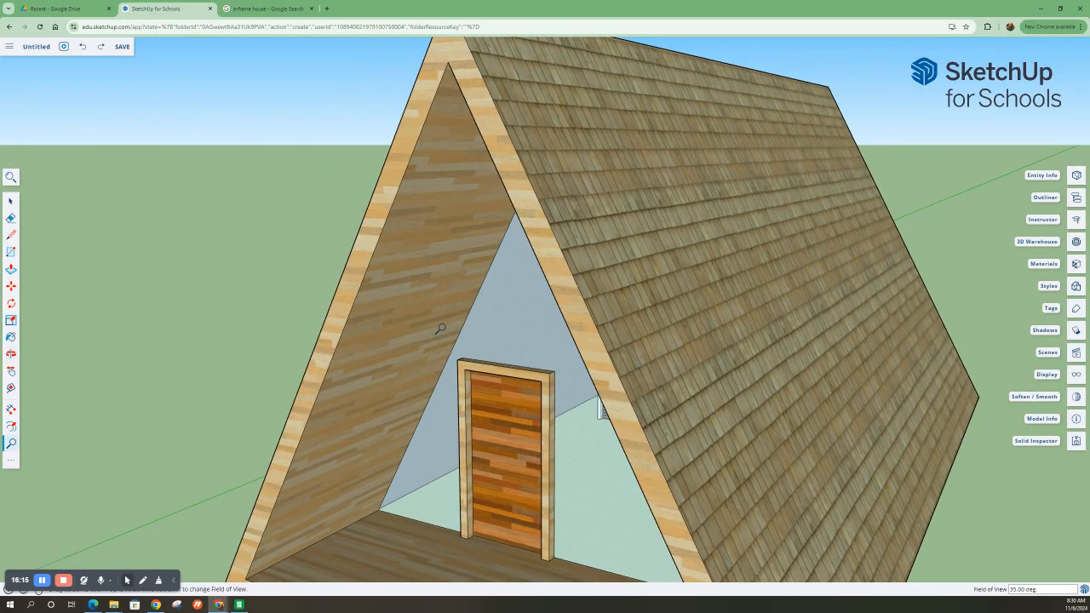
{"action": "left_click", "coordinate": [12, 253]}
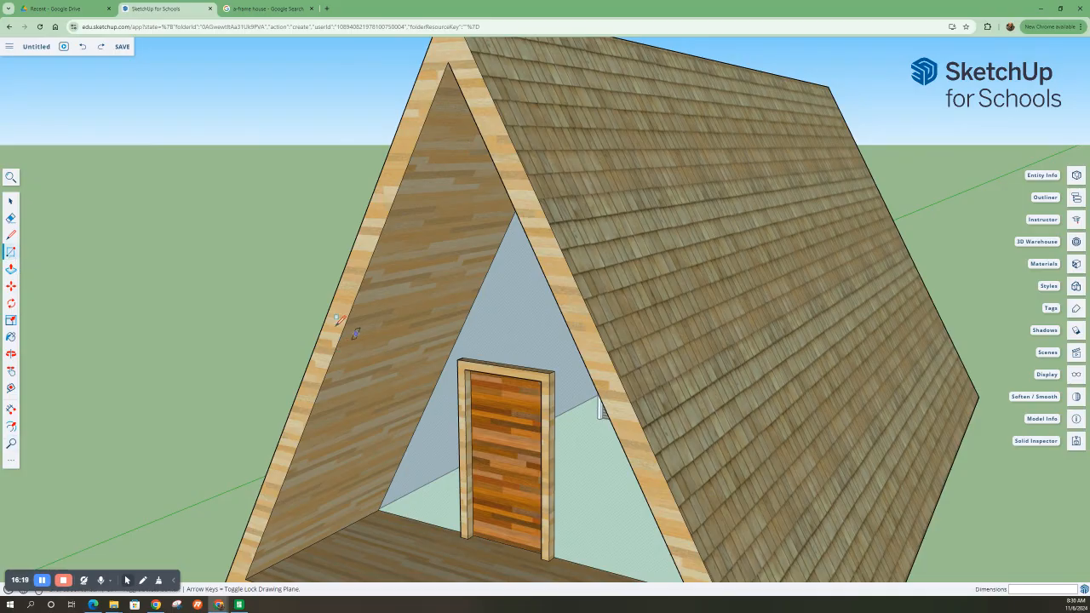
{"action": "scroll", "coordinate": [343, 294], "scroll_direction": "down", "scroll_amount": 5}
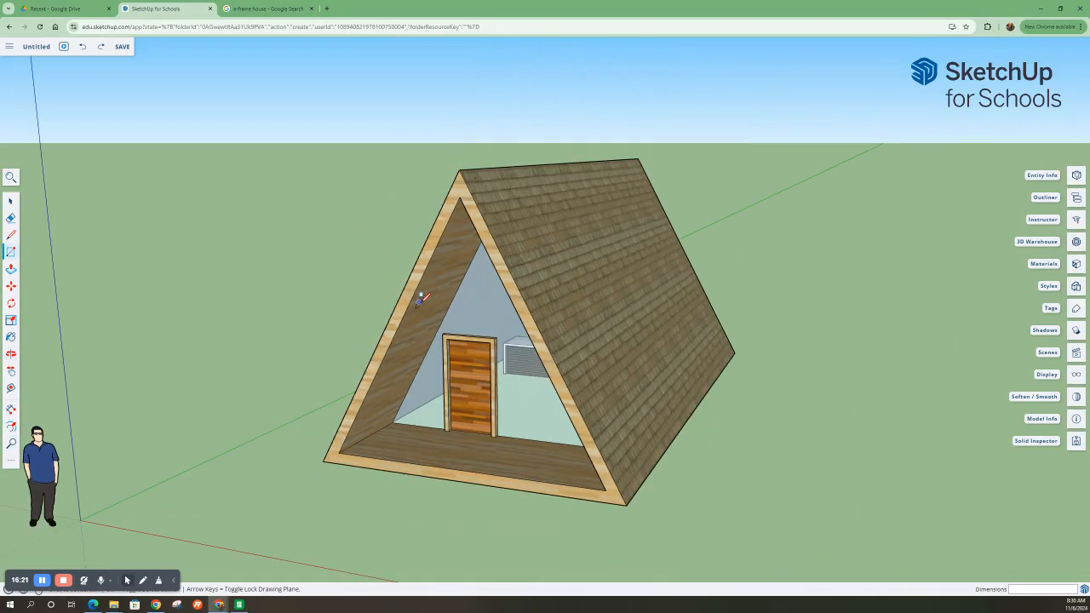
{"action": "left_click", "coordinate": [388, 319]}
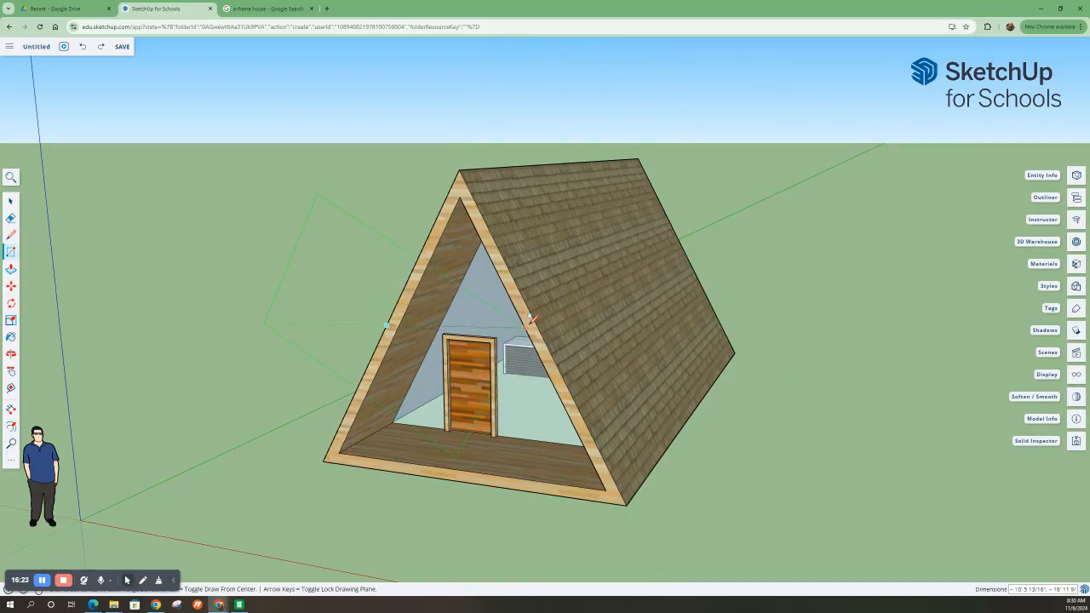
{"action": "middle_click_drag", "start_coordinate": [539, 319], "coordinate": [603, 438]}
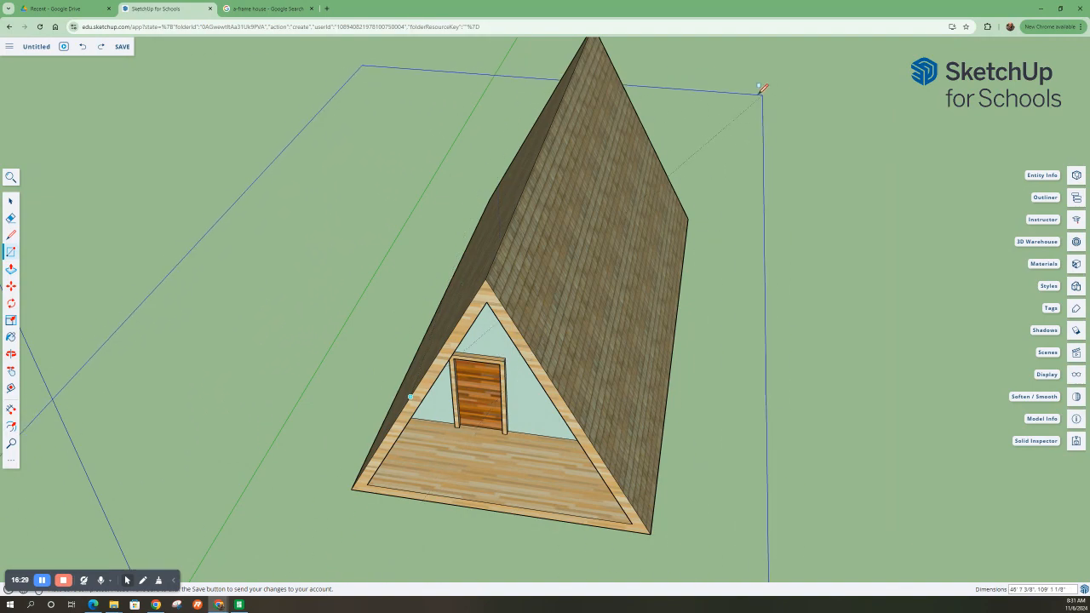
{"action": "left_click", "coordinate": [737, 77]}
{"action": "middle_click_drag", "start_coordinate": [522, 431], "coordinate": [555, 354]}
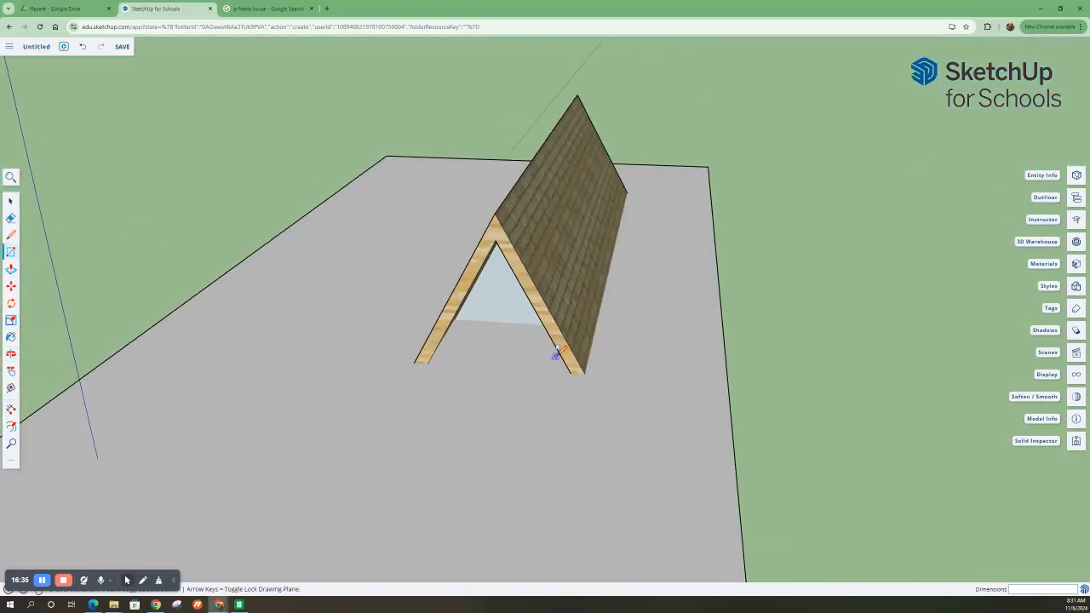
Draw lines across the front and along the right roof slope where the large rectangle cuts through the house.
{"action": "left_click", "coordinate": [10, 233]}
{"action": "left_click", "coordinate": [414, 361]}
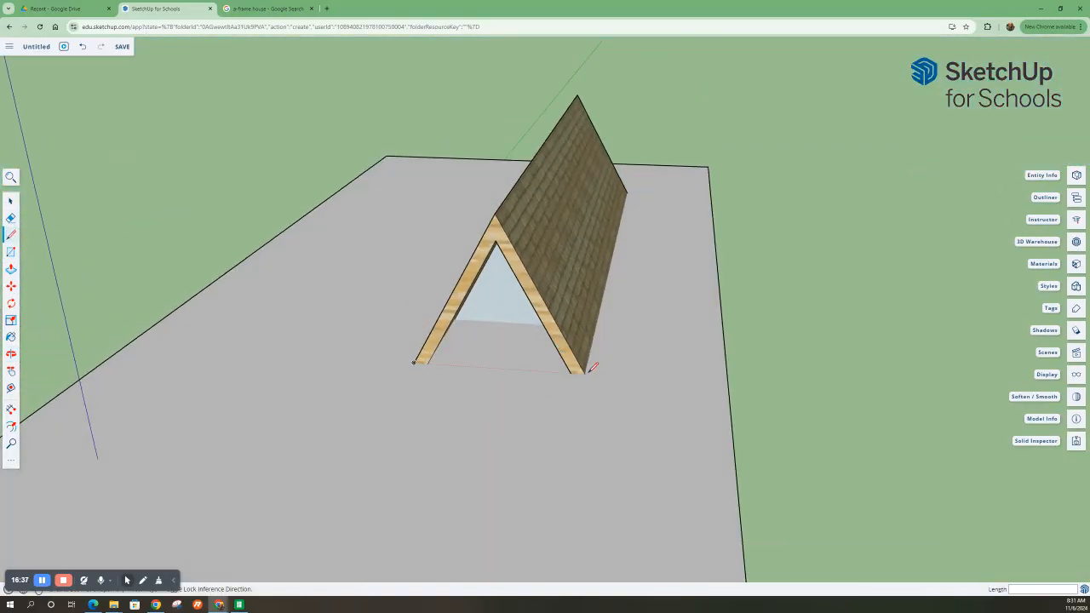
{"action": "left_click", "coordinate": [585, 372]}
{"action": "left_click", "coordinate": [628, 191]}
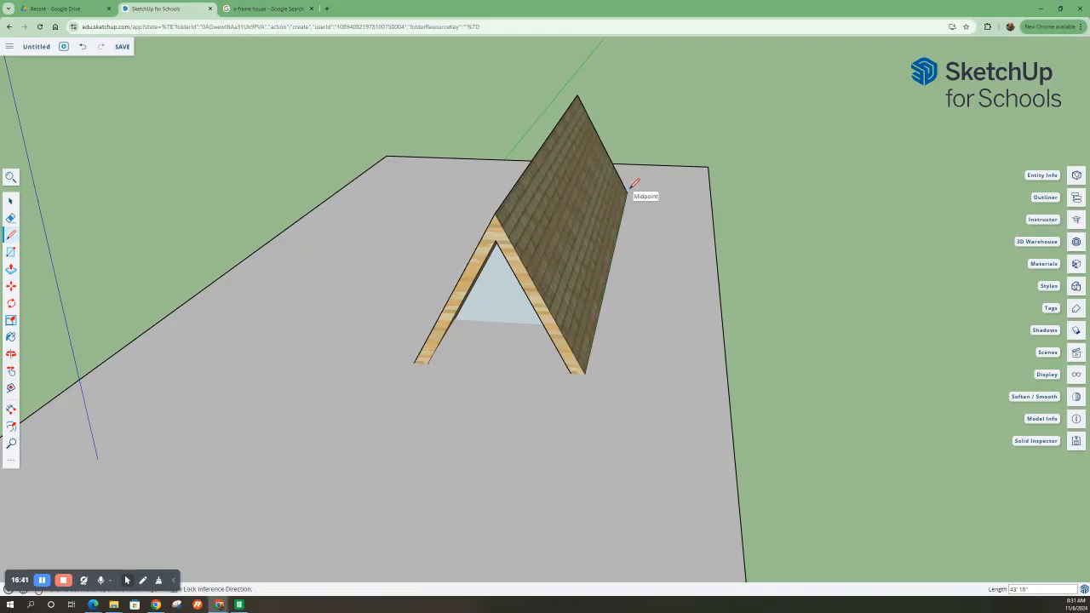
{"action": "middle_click_drag", "start_coordinate": [506, 345], "coordinate": [491, 241]}
{"action": "scroll", "coordinate": [491, 241], "scroll_direction": "down", "scroll_amount": 3}
Trace the intersection along the other roof slope from the rear corner and close it across the front opening.
{"action": "left_click", "coordinate": [591, 373]}
{"action": "middle_click_drag", "start_coordinate": [749, 360], "coordinate": [443, 380]}
{"action": "left_click", "coordinate": [443, 382]}
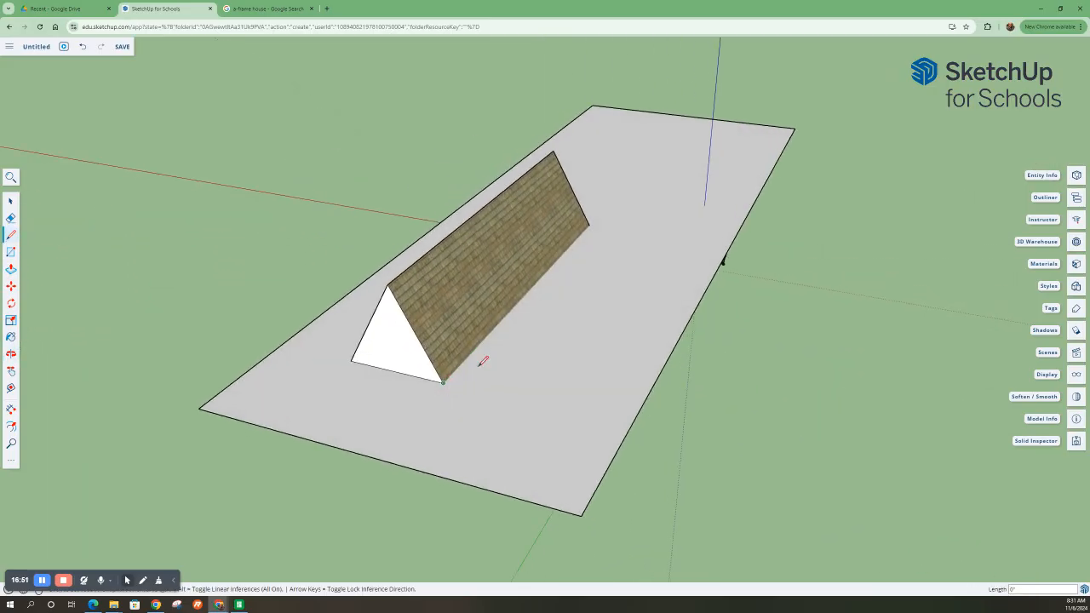
{"action": "left_click", "coordinate": [589, 224]}
{"action": "middle_click_drag", "start_coordinate": [630, 220], "coordinate": [531, 311]}
{"action": "left_click", "coordinate": [603, 320]}
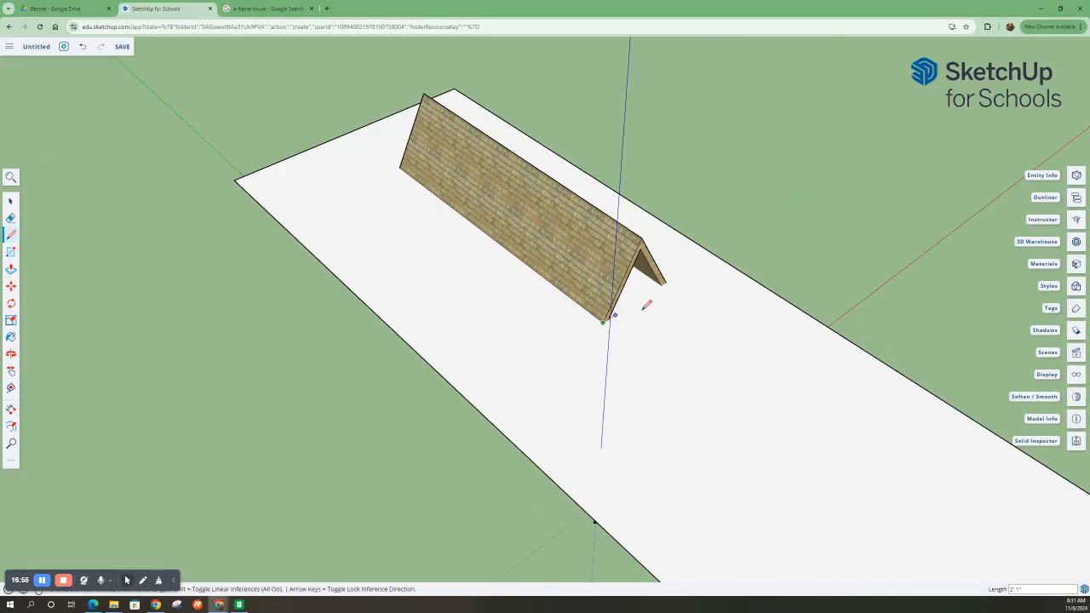
{"action": "left_click", "coordinate": [665, 284]}
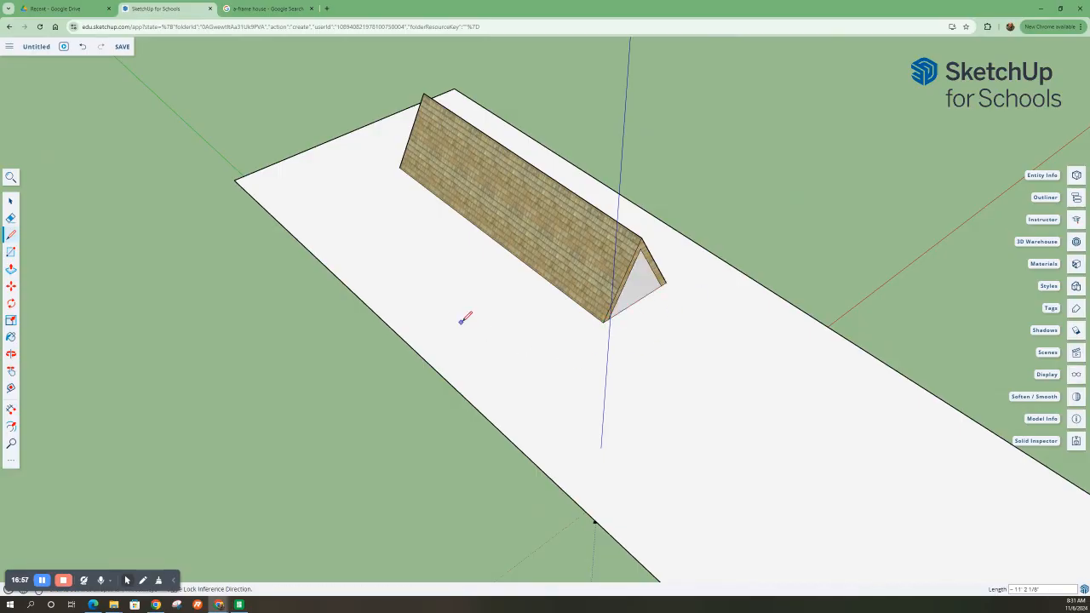
Delete the rectangle's face outside the house, keeping the loft floor inside.
{"action": "left_click", "coordinate": [12, 201]}
{"action": "left_click", "coordinate": [477, 303]}
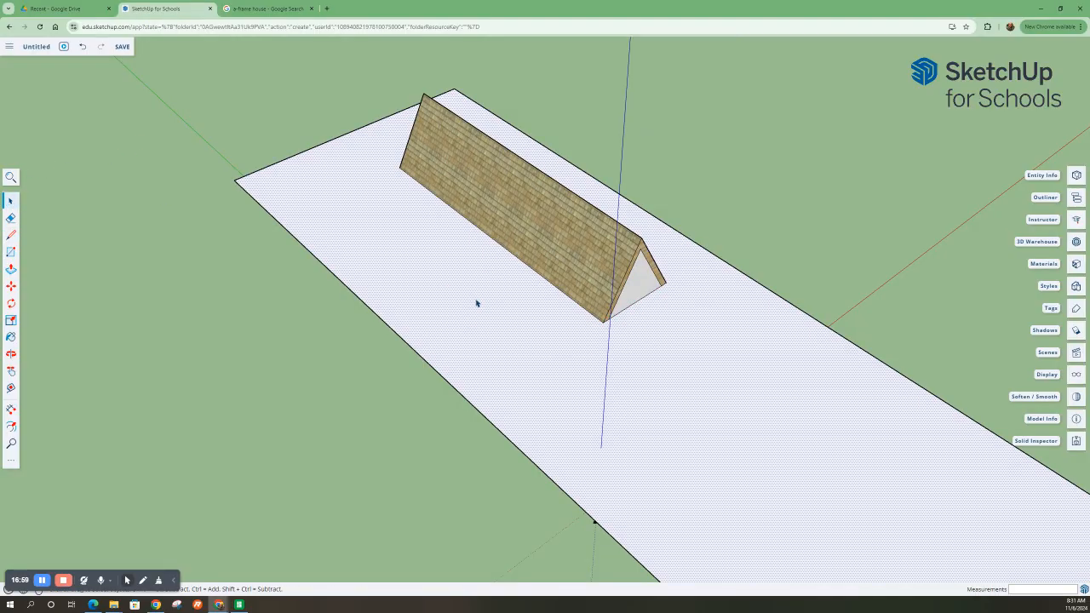
{"action": "key", "text": "Delete"}
Examine the loft floor from the rear and through the glass front of the house.
{"action": "middle_click_drag", "start_coordinate": [594, 314], "coordinate": [483, 389]}
{"action": "left_click", "coordinate": [485, 380]}
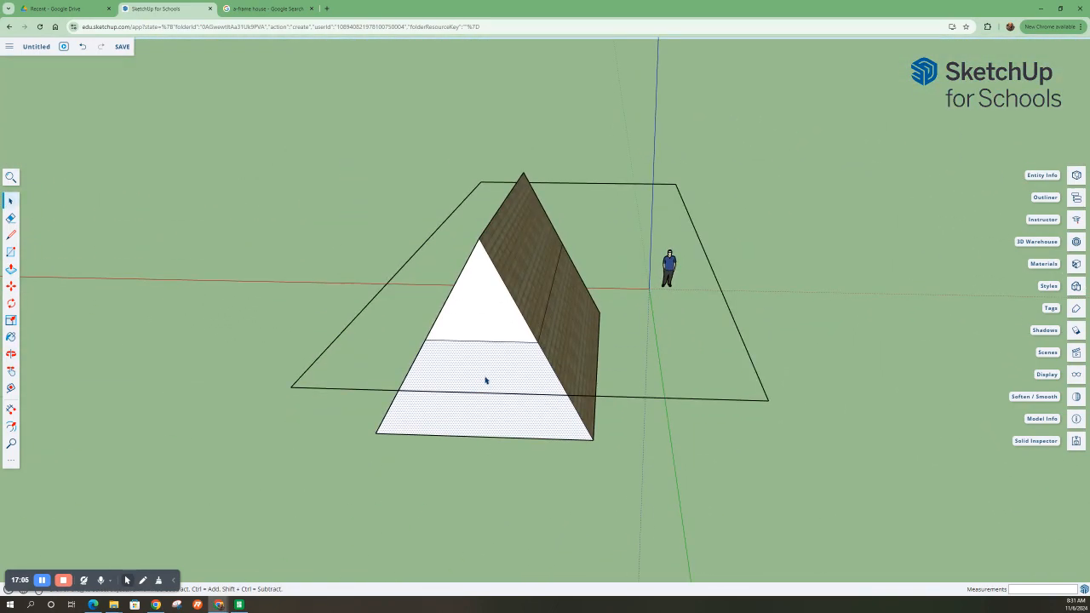
{"action": "middle_click_drag", "start_coordinate": [520, 384], "coordinate": [893, 323]}
{"action": "middle_click_drag", "start_coordinate": [465, 367], "coordinate": [934, 346]}
{"action": "middle_click_drag", "start_coordinate": [426, 362], "coordinate": [549, 351]}
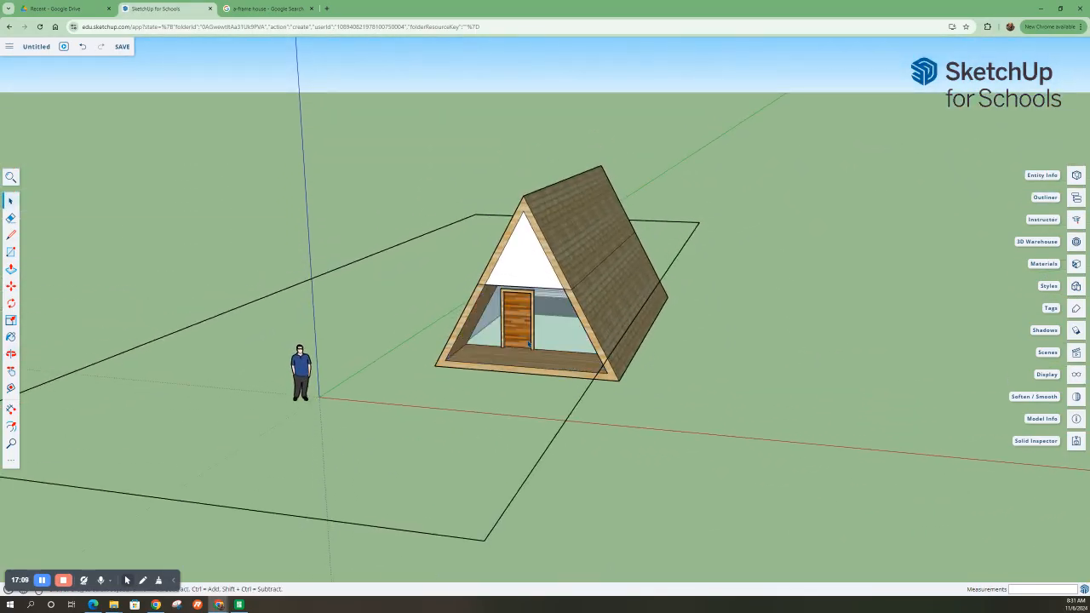
{"action": "middle_click_drag", "start_coordinate": [525, 292], "coordinate": [601, 318]}
{"action": "scroll", "coordinate": [528, 294], "scroll_direction": "up", "scroll_amount": 6}
{"action": "middle_click_drag", "start_coordinate": [681, 320], "coordinate": [723, 254]}
{"action": "scroll", "coordinate": [504, 227], "scroll_direction": "down", "scroll_amount": 3}
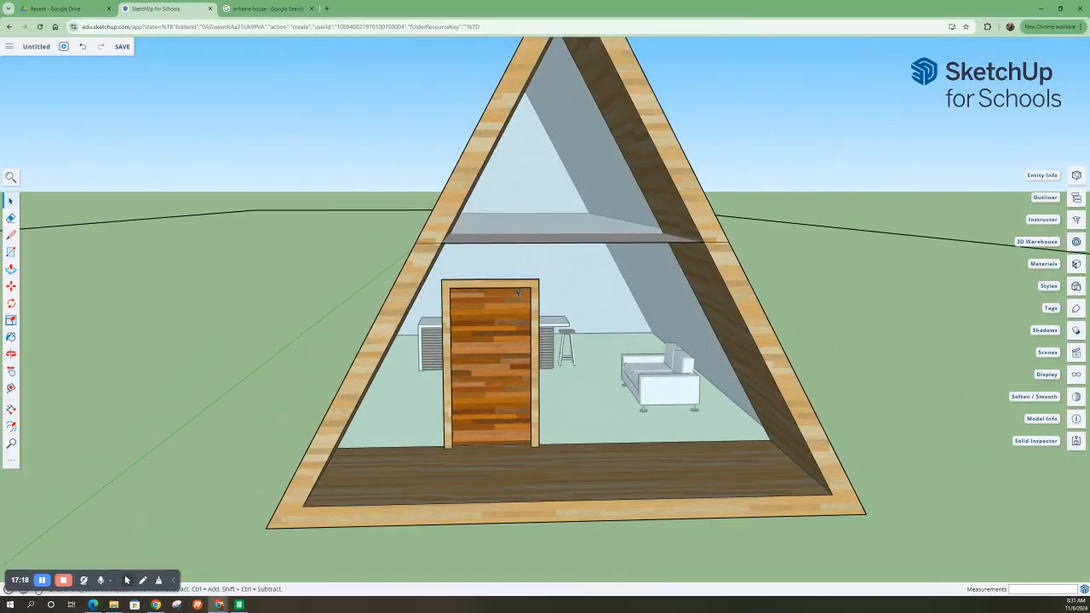
{"action": "mouse_move", "coordinate": [517, 292]}
{"action": "middle_mouse_down"}
{"action": "mouse_move", "coordinate": [508, 312]}
{"action": "mouse_move", "coordinate": [528, 340]}
{"action": "mouse_move", "coordinate": [452, 303]}
{"action": "mouse_move", "coordinate": [562, 293]}
{"action": "mouse_move", "coordinate": [536, 298]}
{"action": "middle_mouse_up"}
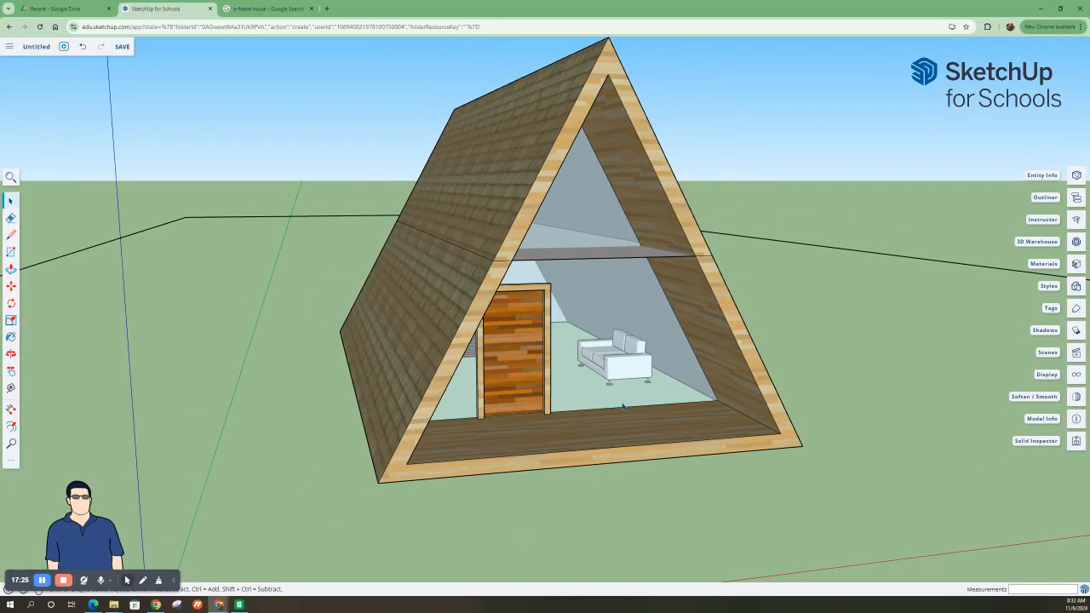
{"action": "middle_click_drag", "start_coordinate": [634, 390], "coordinate": [625, 416]}
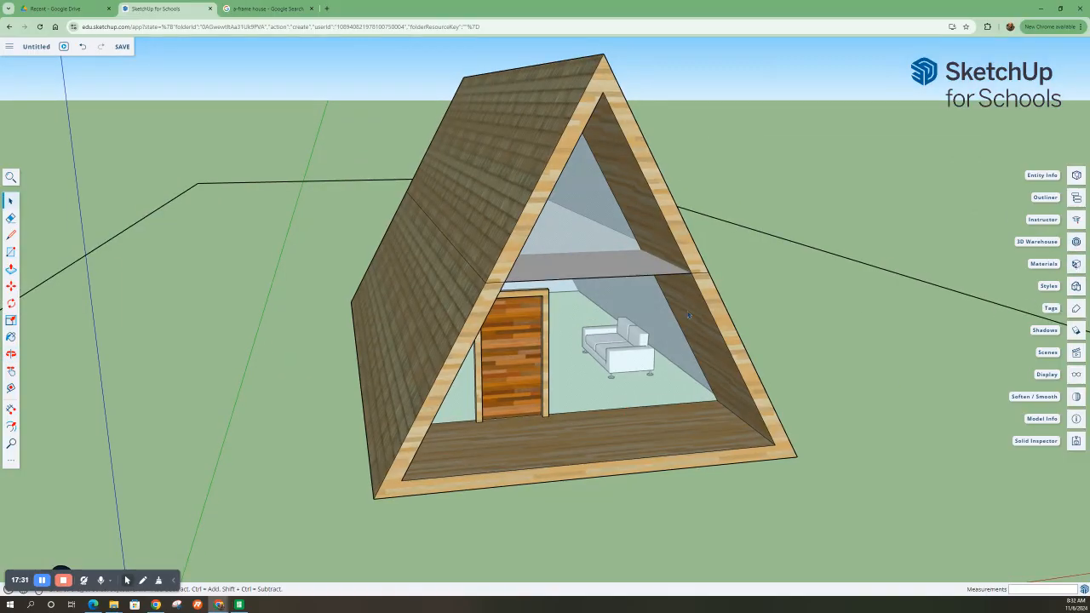
{"action": "scroll", "coordinate": [416, 315], "scroll_direction": "down", "scroll_amount": 3}
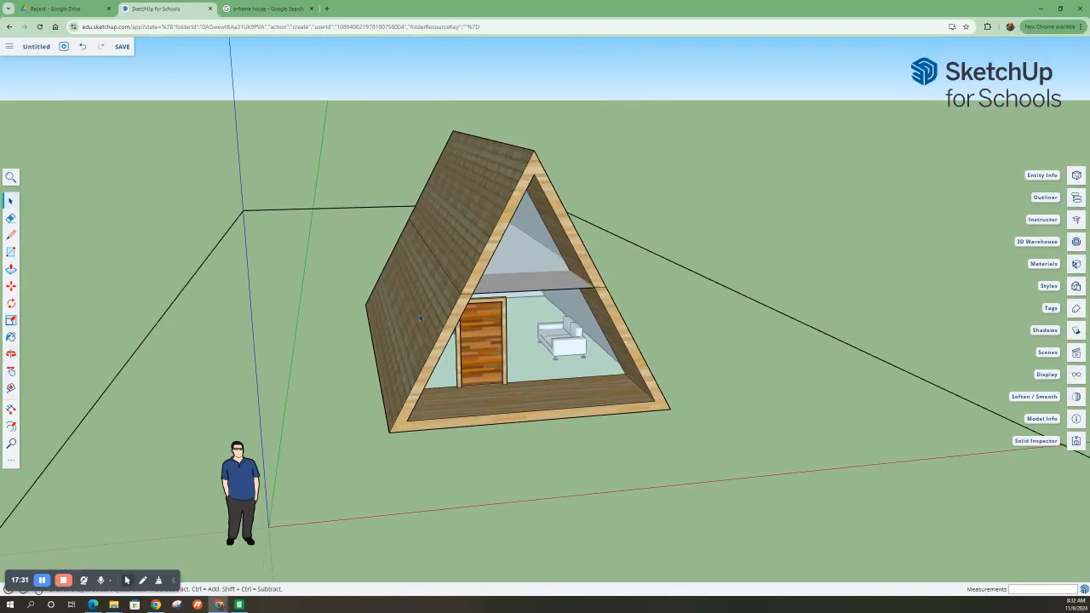
Search the 3D Warehouse for "jeep".
{"action": "left_click", "coordinate": [1075, 242]}
{"action": "left_click_drag", "start_coordinate": [722, 69], "coordinate": [546, 67]}
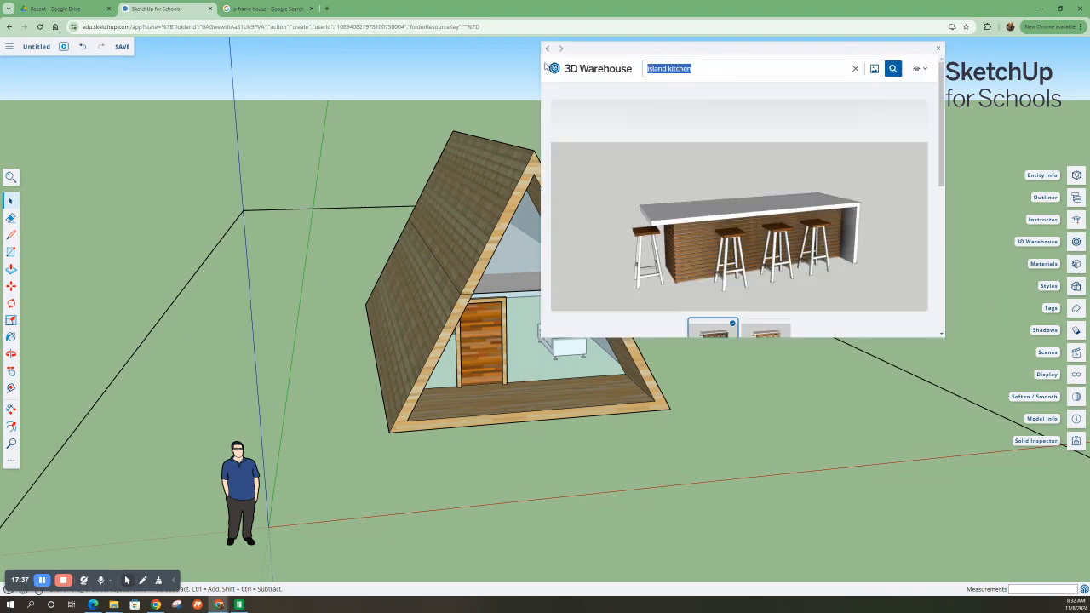
{"action": "key", "text": "BackSpace"}
{"action": "key", "text": "Return"}
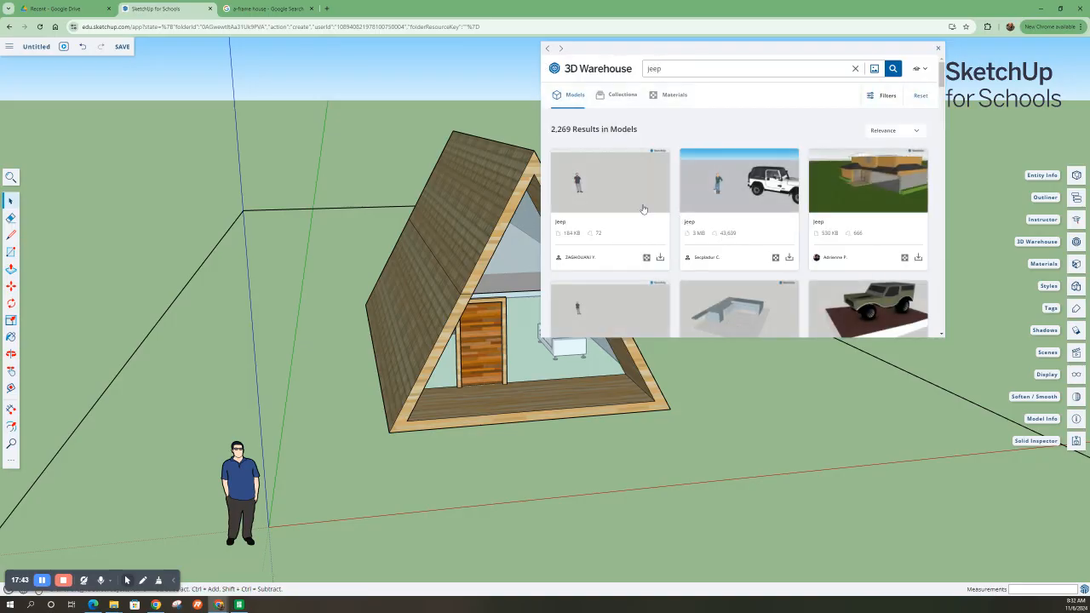
Browse the jeep results, choose the green JEEP model and download it into the scene.
{"action": "scroll", "coordinate": [766, 196], "scroll_direction": "down", "scroll_amount": 1}
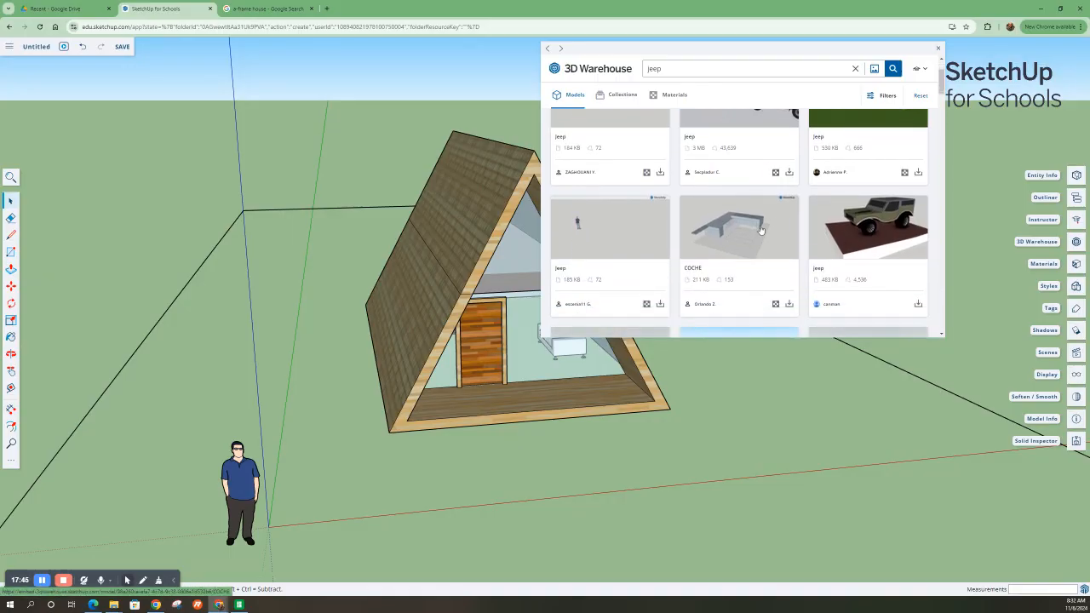
{"action": "scroll", "coordinate": [760, 229], "scroll_direction": "up", "scroll_amount": 1}
{"action": "scroll", "coordinate": [732, 200], "scroll_direction": "down", "scroll_amount": 3}
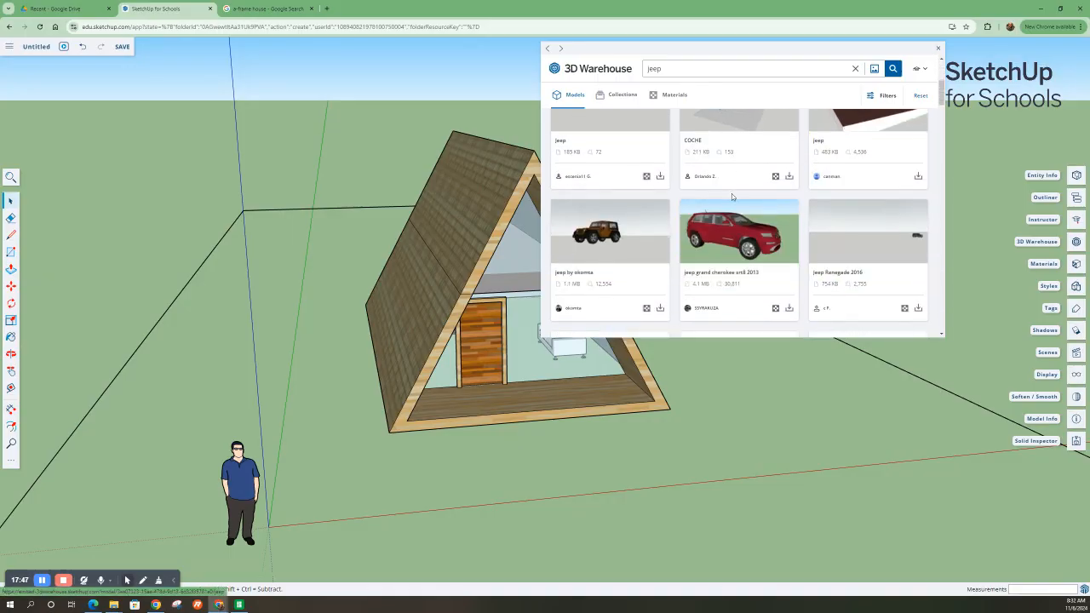
{"action": "scroll", "coordinate": [731, 196], "scroll_direction": "up", "scroll_amount": 1}
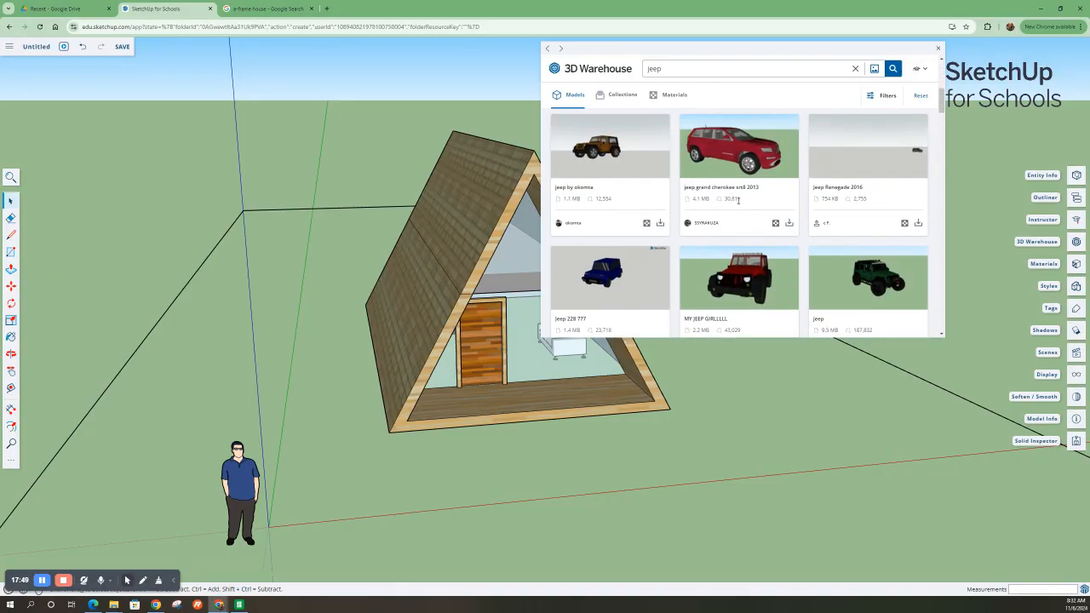
{"action": "scroll", "coordinate": [743, 254], "scroll_direction": "down", "scroll_amount": 1}
{"action": "scroll", "coordinate": [742, 254], "scroll_direction": "down", "scroll_amount": 2}
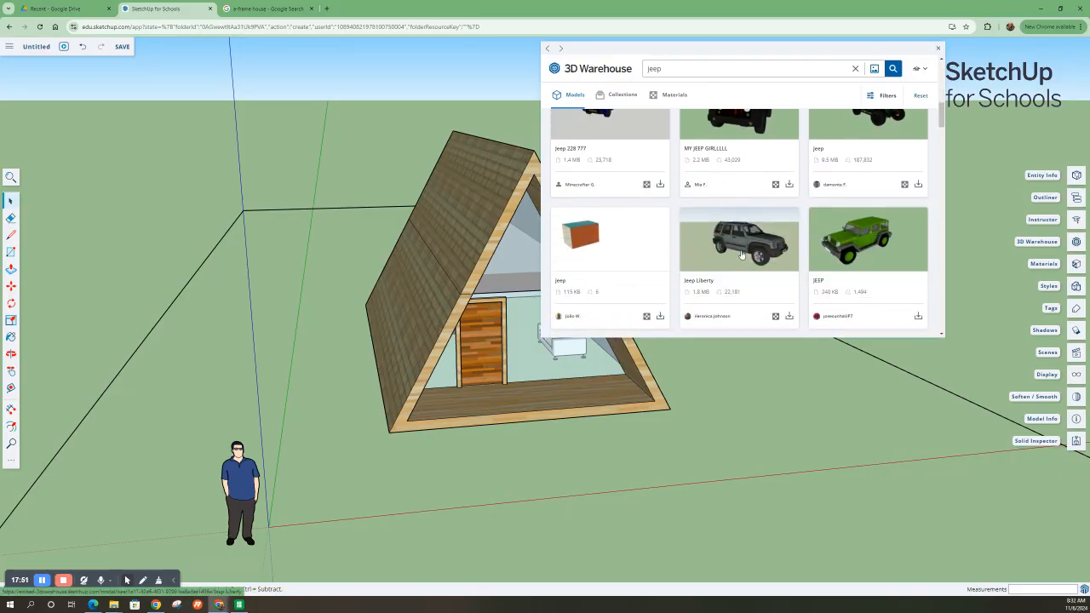
{"action": "left_click", "coordinate": [858, 248]}
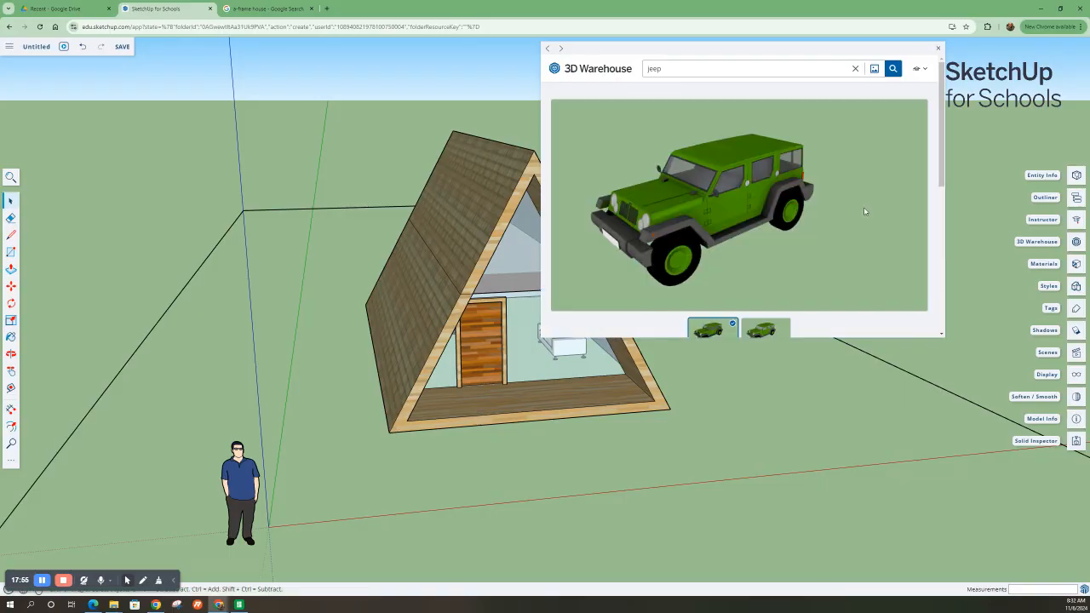
{"action": "scroll", "coordinate": [822, 305], "scroll_direction": "down", "scroll_amount": 3}
{"action": "left_click", "coordinate": [869, 281]}
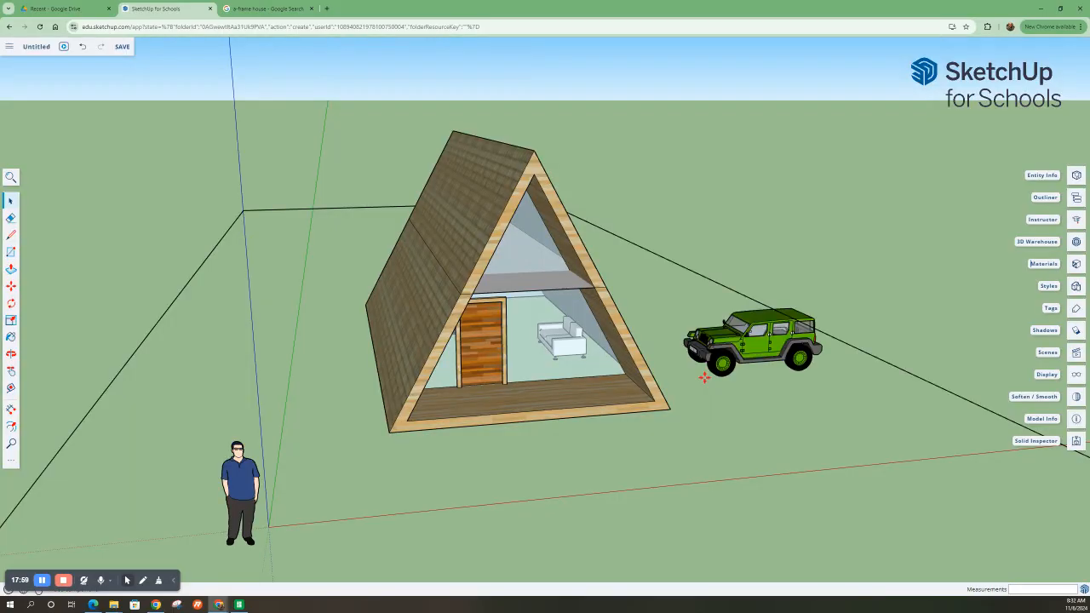
Place the downloaded green jeep on the ground outside the house, near the front corner by the red axis.
{"action": "middle_click_drag", "start_coordinate": [699, 367], "coordinate": [711, 388]}
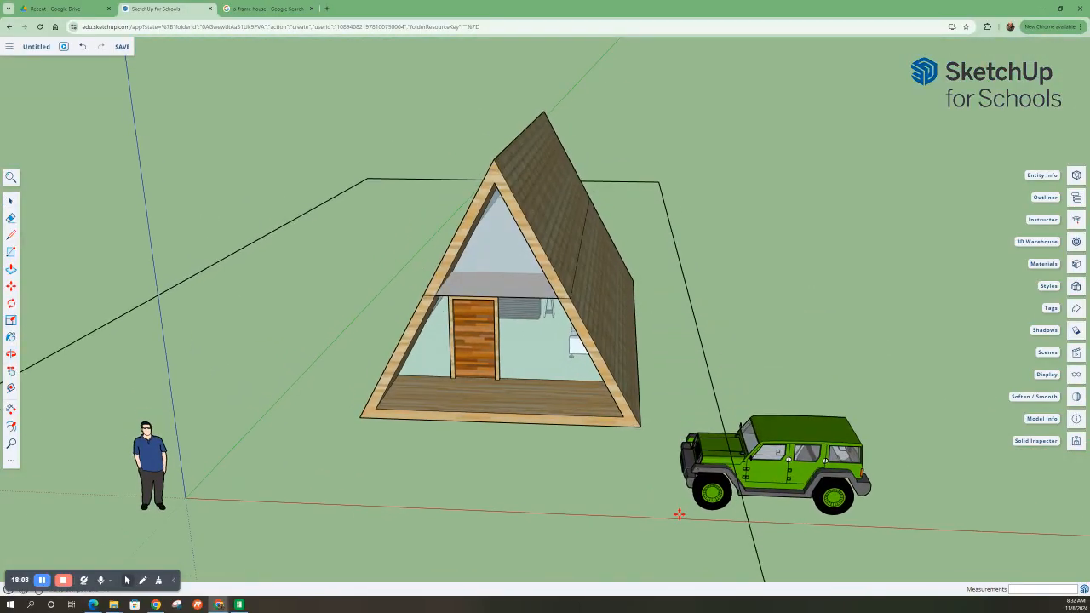
{"action": "left_click", "coordinate": [653, 554]}
{"action": "middle_click_drag", "start_coordinate": [537, 469], "coordinate": [1055, 176]}
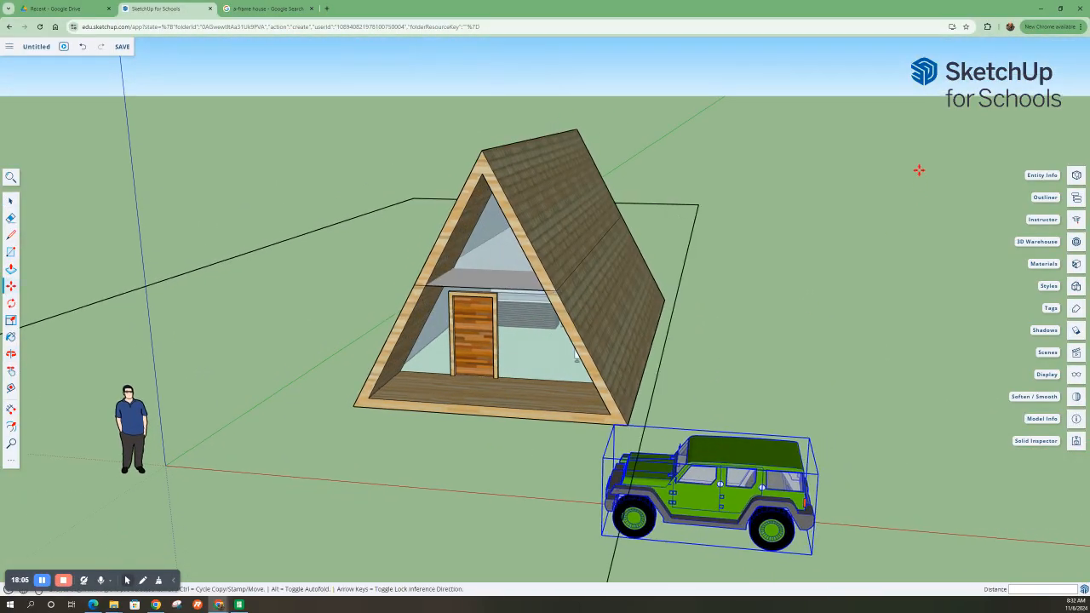
Search the 3D Warehouse for "pine tree".
{"action": "left_click", "coordinate": [1076, 242]}
{"action": "left_click_drag", "start_coordinate": [678, 66], "coordinate": [619, 65]}
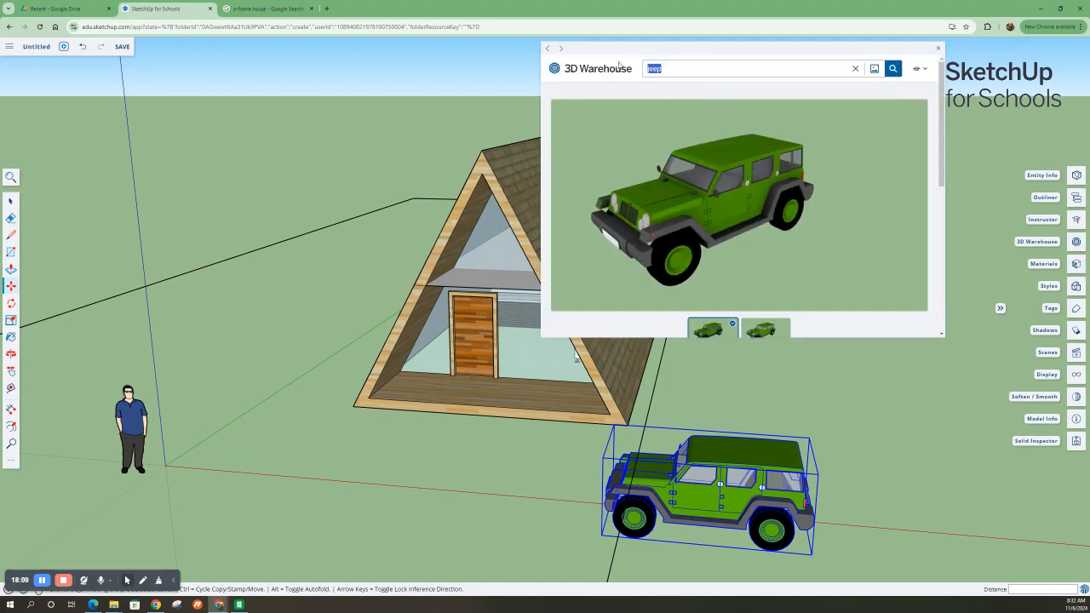
{"action": "type", "text": "pin"}
{"action": "key", "text": "Return"}
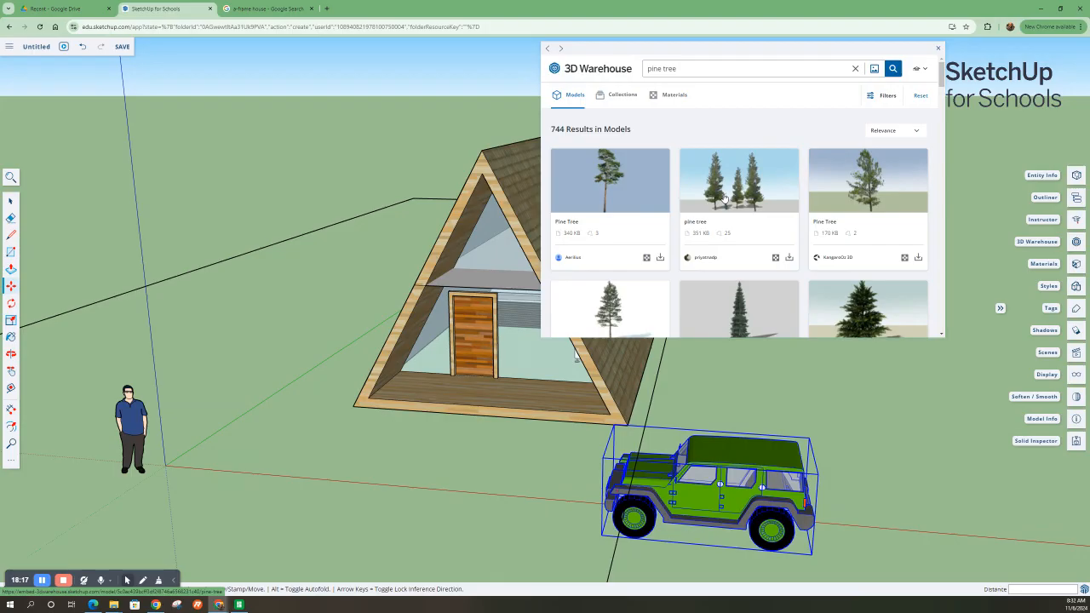
Download the pine tree model showing three trees and place it on the ground beside the house, opposite the jeep.
{"action": "left_click", "coordinate": [724, 198]}
{"action": "scroll", "coordinate": [850, 299], "scroll_direction": "down", "scroll_amount": 3}
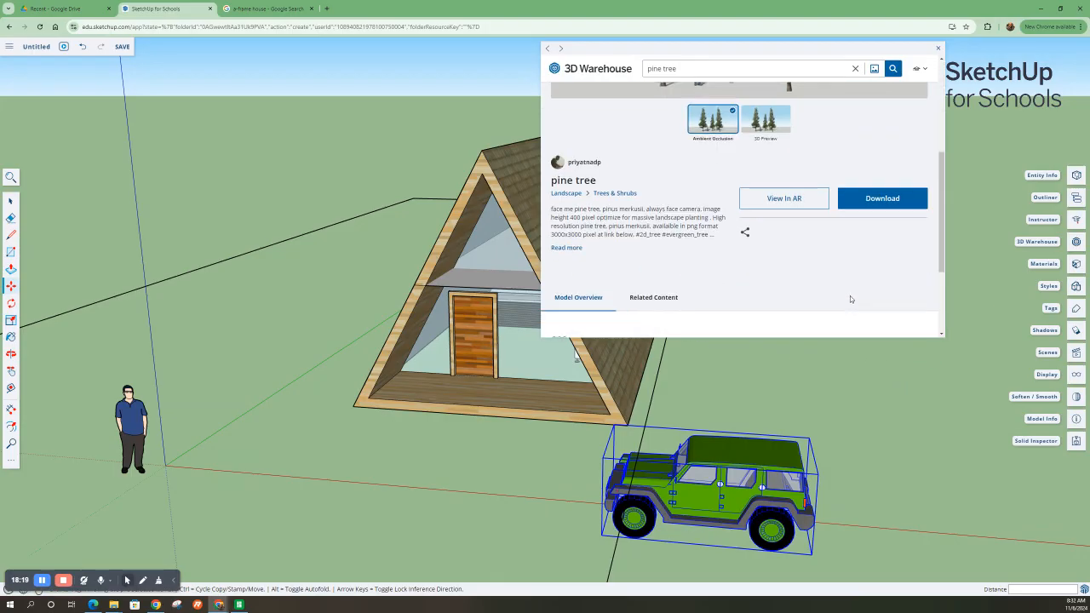
{"action": "left_click", "coordinate": [882, 198]}
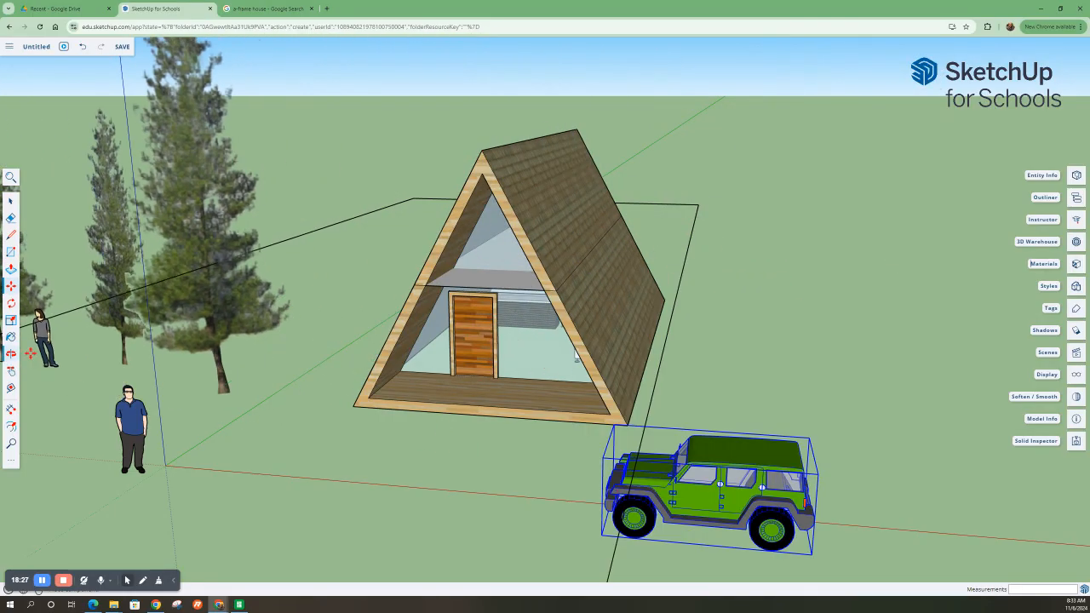
{"action": "left_click", "coordinate": [247, 388]}
{"action": "middle_click_drag", "start_coordinate": [280, 468], "coordinate": [474, 471]}
{"action": "scroll", "coordinate": [535, 446], "scroll_direction": "down", "scroll_amount": 3}
{"action": "scroll", "coordinate": [495, 502], "scroll_direction": "up", "scroll_amount": 3}
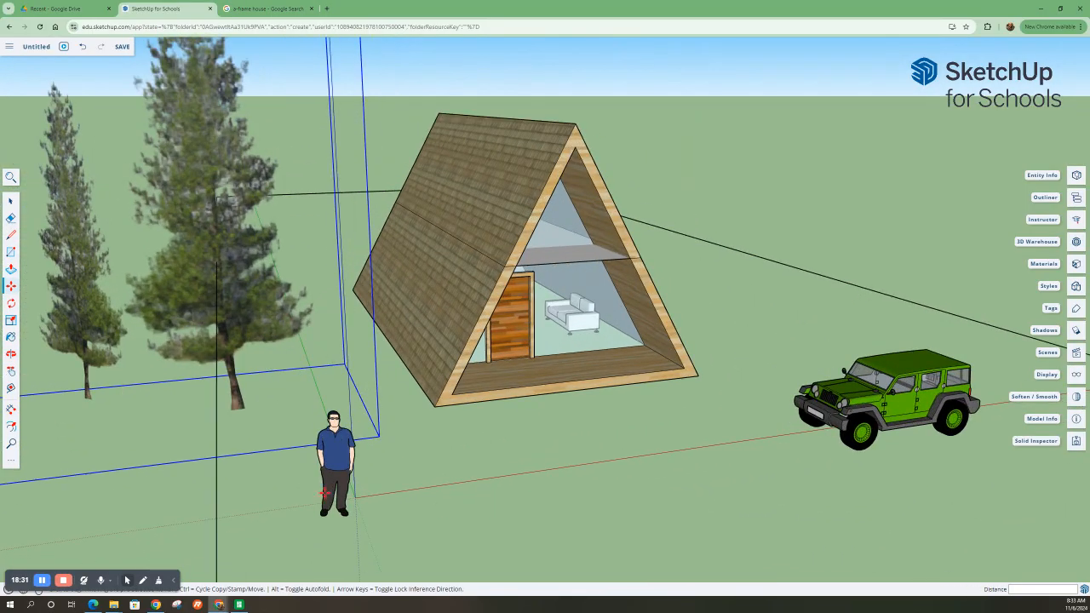
Save the model to My Drive as "Student Name -- A-Frame House", purging all unused items.
{"action": "left_click", "coordinate": [120, 48]}
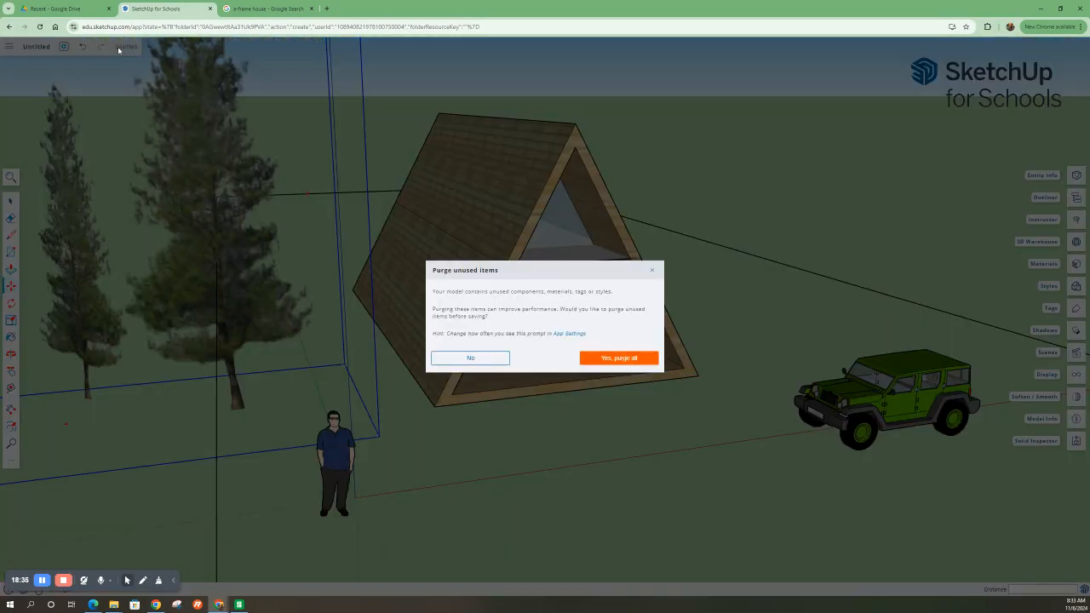
{"action": "left_click", "coordinate": [608, 359]}
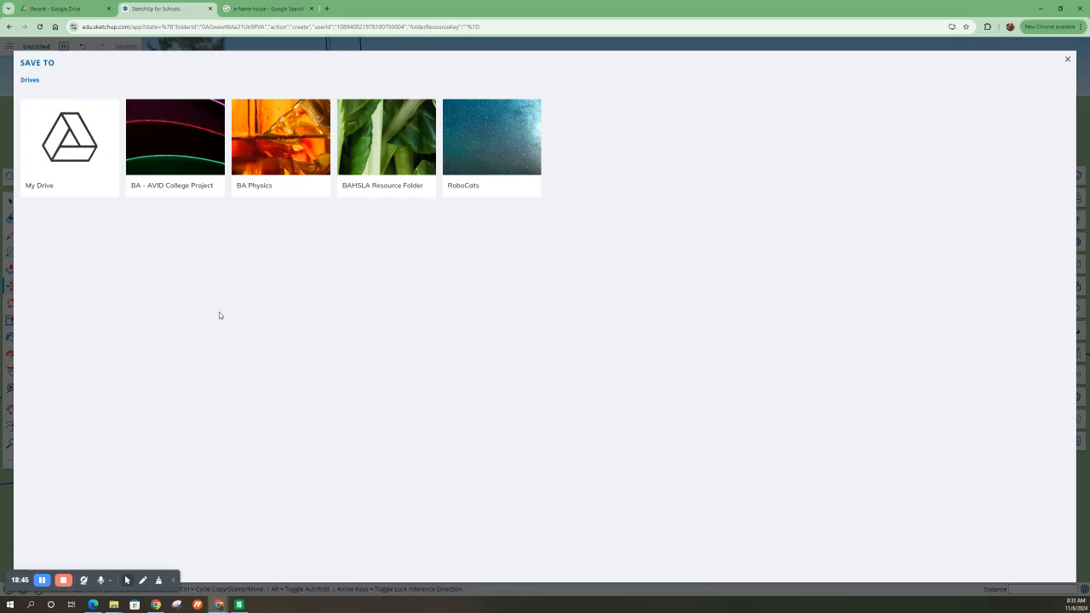
{"action": "left_click", "coordinate": [66, 159]}
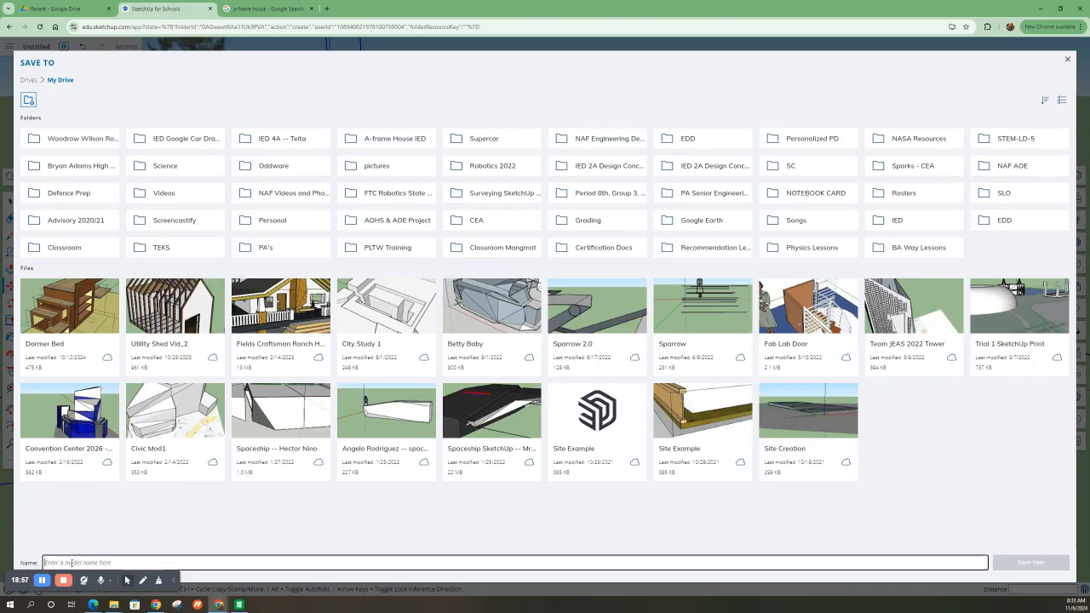
{"action": "type", "text": "Student N"}
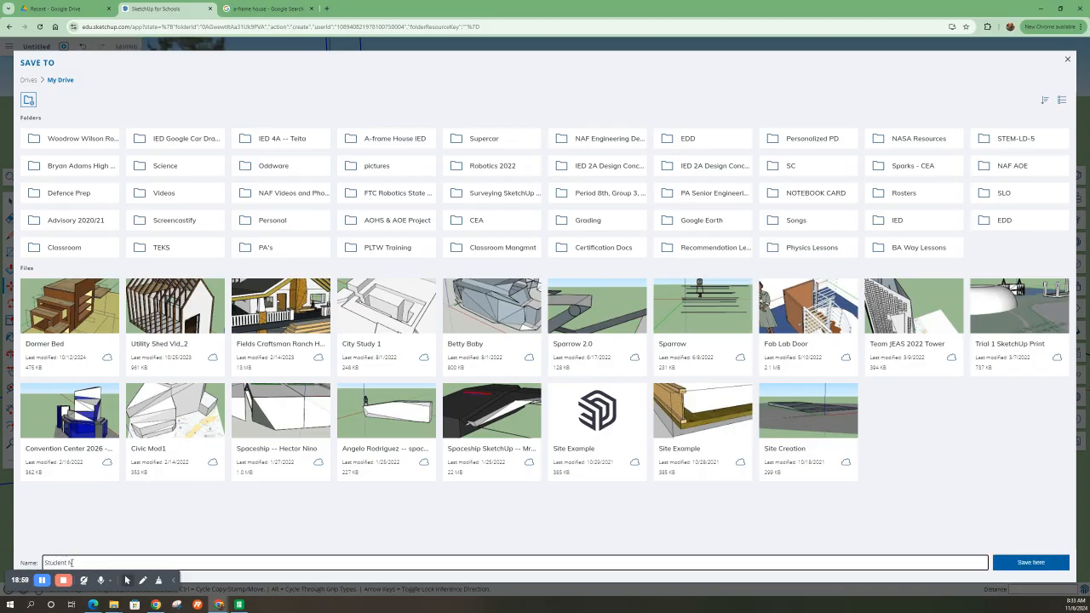
{"action": "type", "text": "ame -- A-Frame House"}
{"action": "left_click", "coordinate": [1017, 565]}
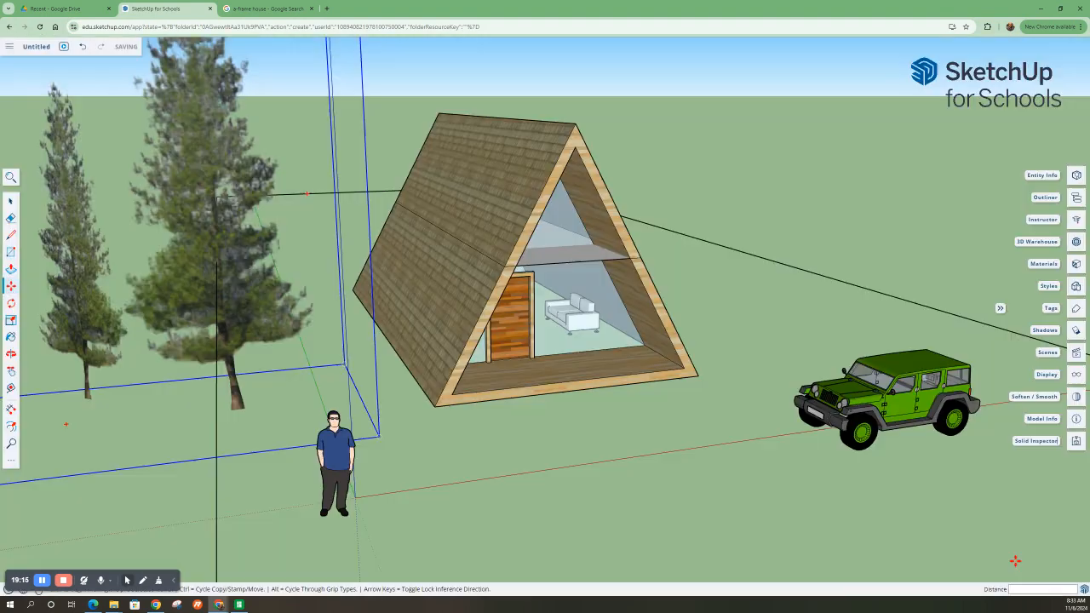
{"action": "scroll", "coordinate": [682, 332], "scroll_direction": "down", "scroll_amount": 3}
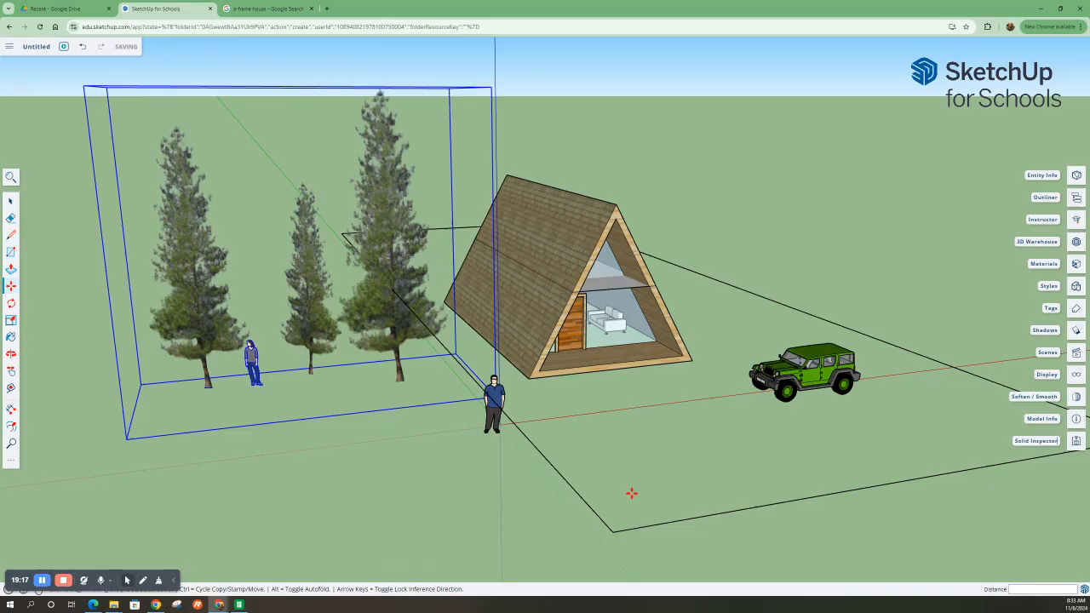
{"action": "scroll", "coordinate": [396, 460], "scroll_direction": "up", "scroll_amount": 3}
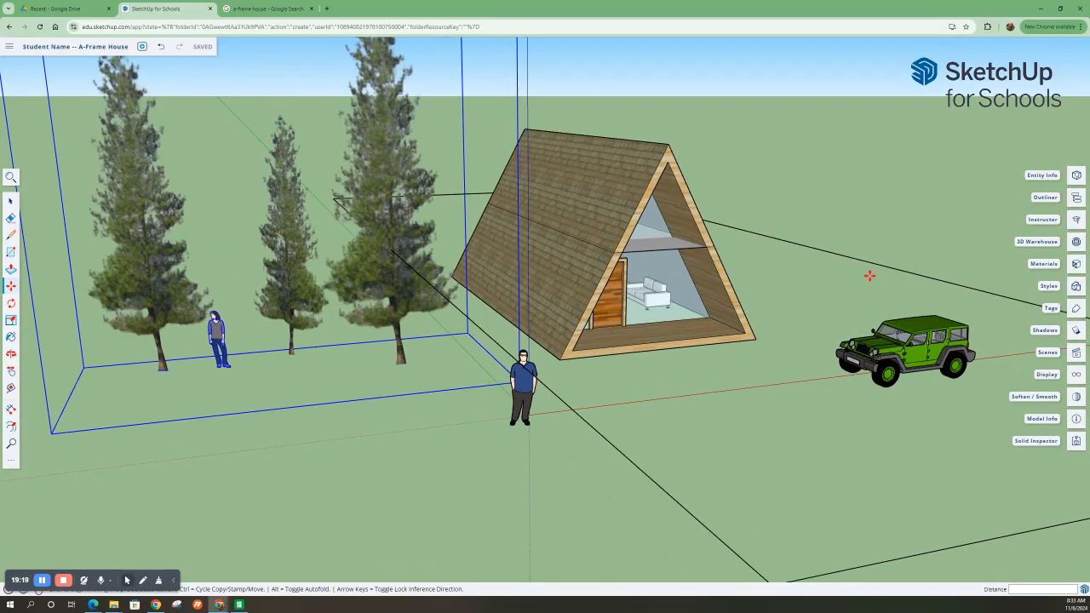